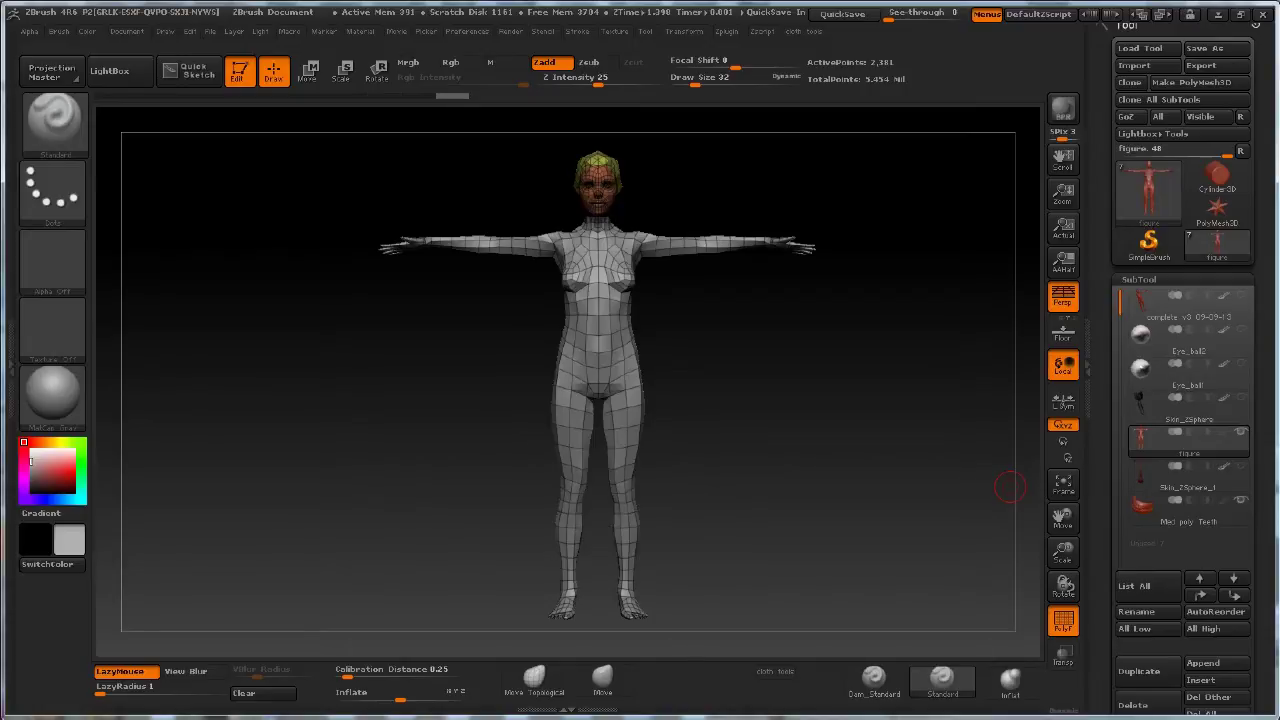
Examine the low-poly figure's topology from the back and the front, including the face and upper body
{"action": "key", "text": "ctrl+s"}
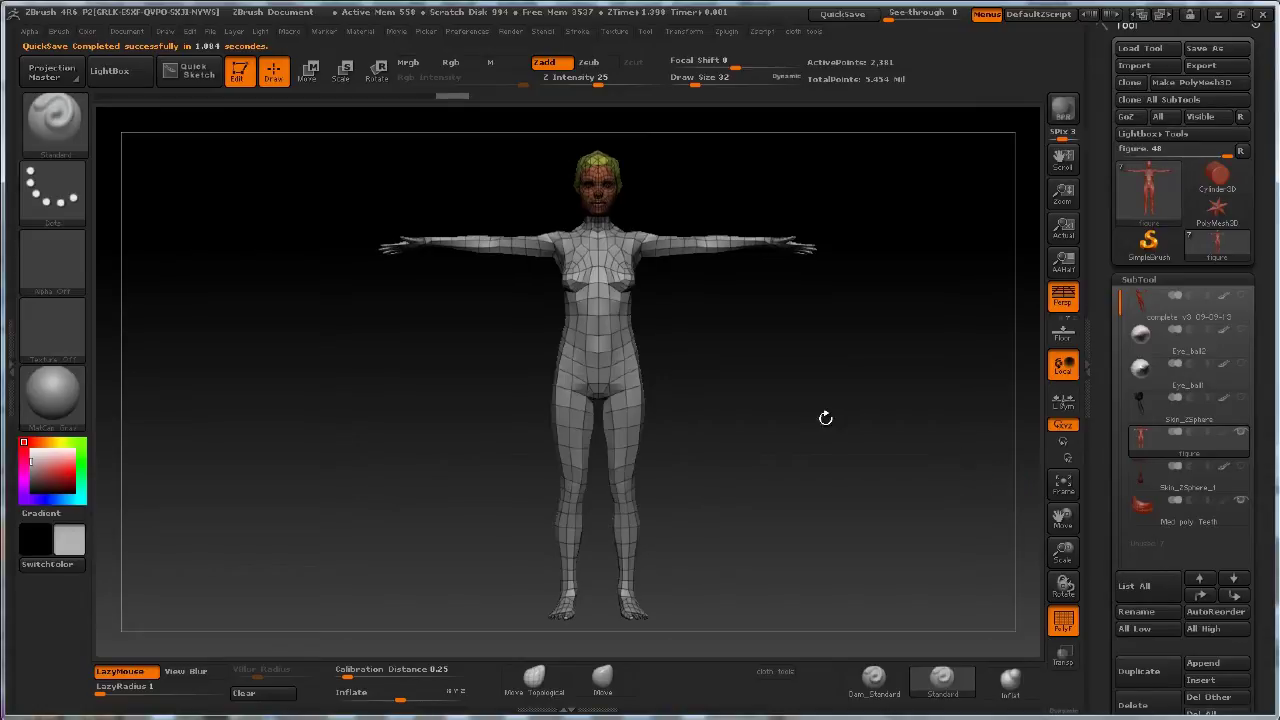
{"action": "left_click_drag", "start_coordinate": [890, 420], "coordinate": [857, 209]}
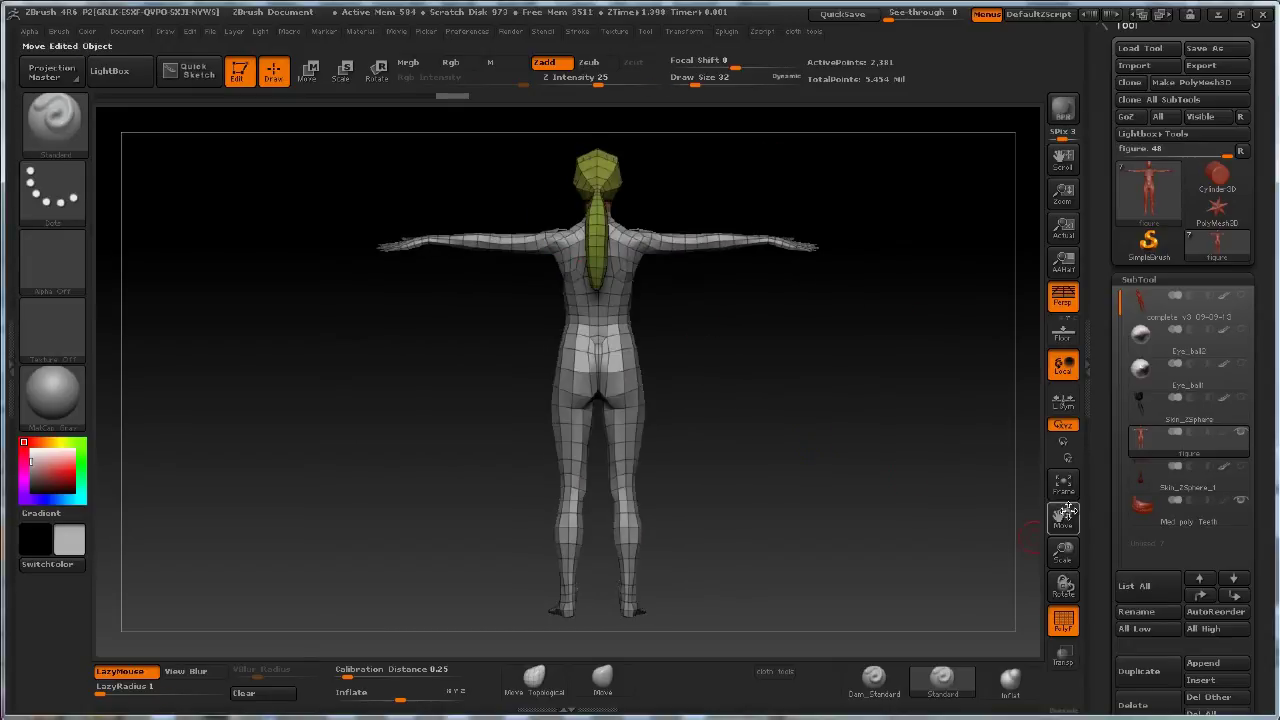
{"action": "left_click_drag", "start_coordinate": [1063, 552], "coordinate": [700, 337]}
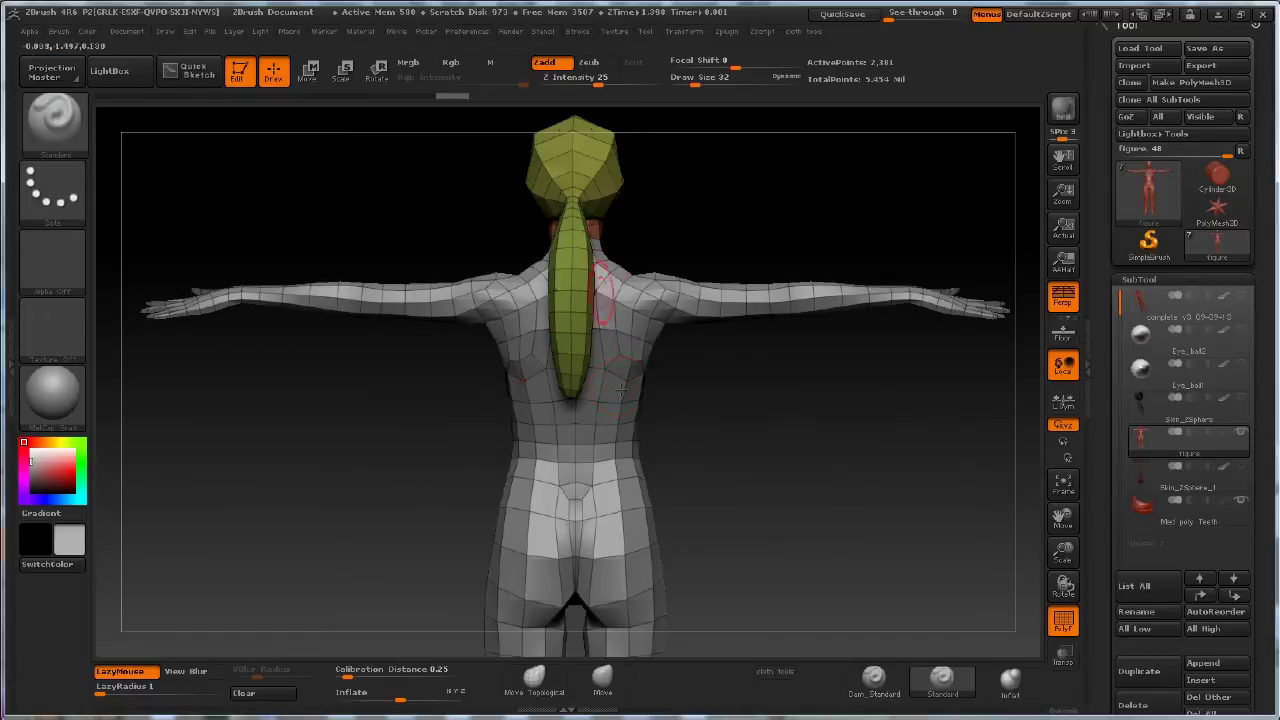
{"action": "left_click_drag", "start_coordinate": [788, 457], "coordinate": [696, 472]}
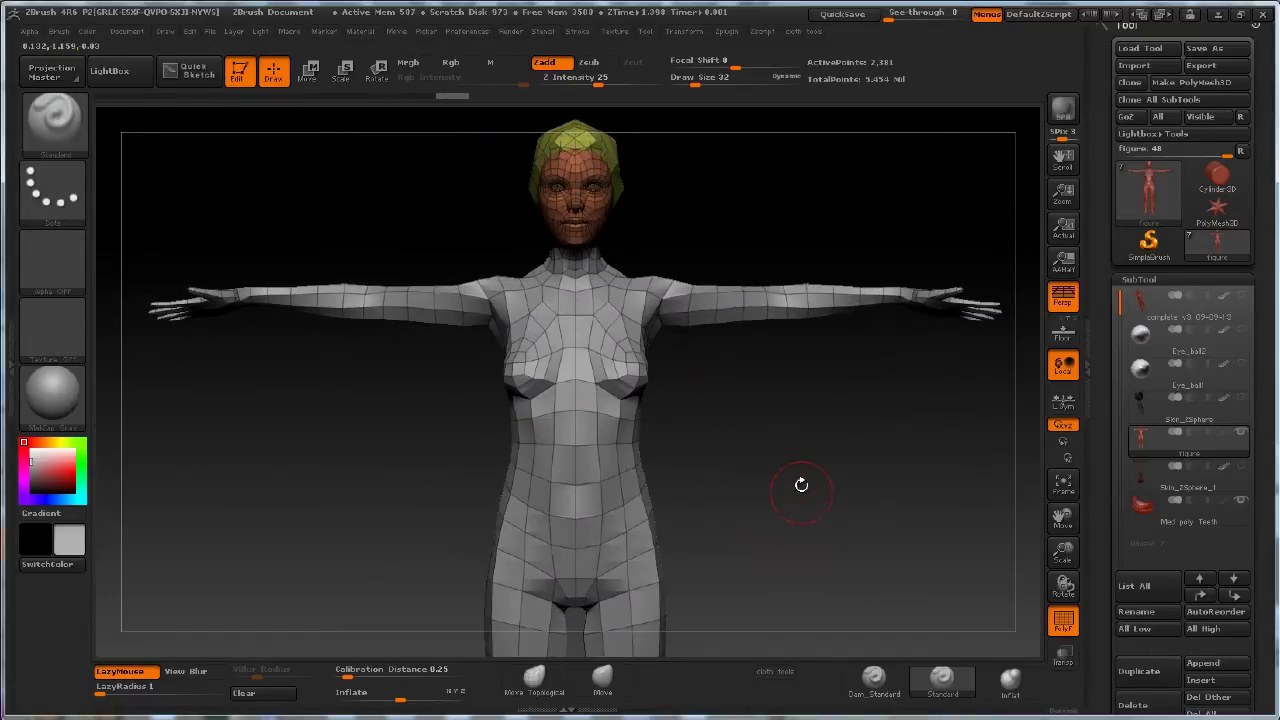
{"action": "left_click_drag", "start_coordinate": [800, 484], "coordinate": [816, 590], "text": "alt"}
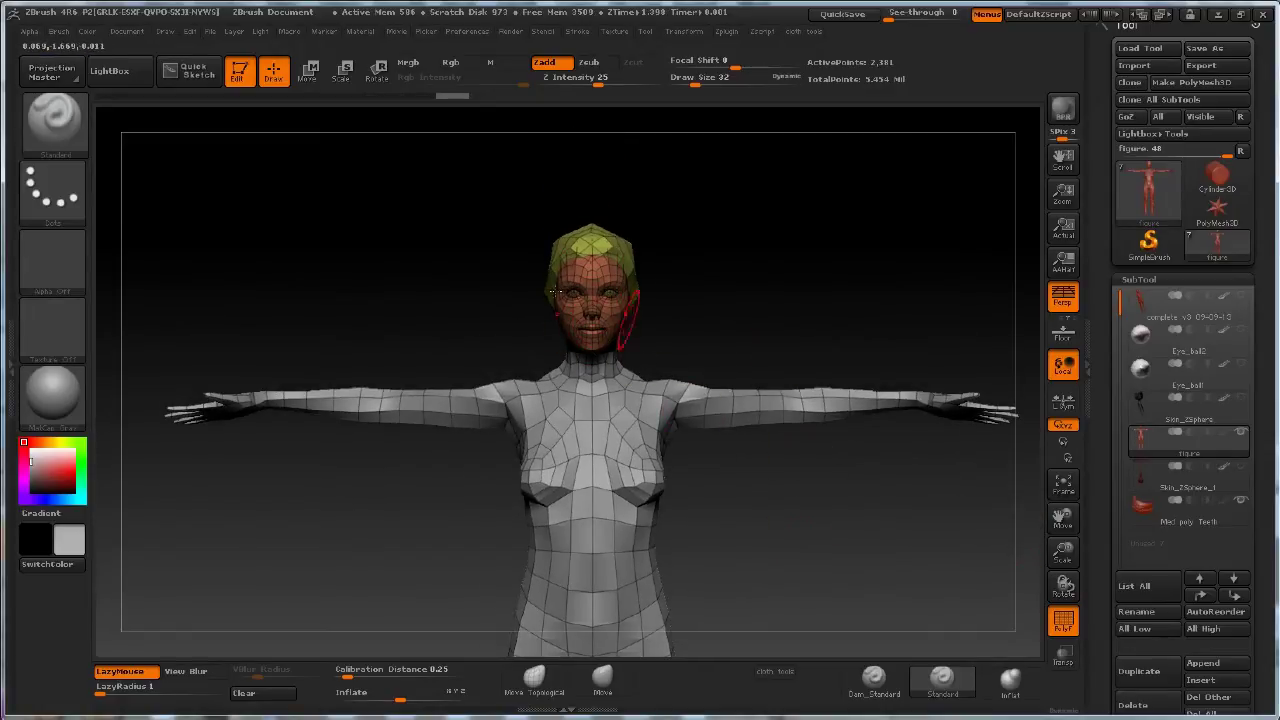
{"action": "left_click_drag", "start_coordinate": [1065, 541], "coordinate": [1063, 568]}
{"action": "left_click_drag", "start_coordinate": [880, 405], "coordinate": [855, 645], "text": "alt"}
{"action": "mouse_move", "coordinate": [814, 211]}
{"action": "left_mouse_down", "text": "alt"}
{"action": "mouse_move", "coordinate": [815, 292]}
{"action": "mouse_move", "coordinate": [842, 345]}
{"action": "mouse_move", "coordinate": [831, 302]}
{"action": "mouse_move", "coordinate": [814, 311]}
{"action": "left_mouse_up", "text": "alt"}
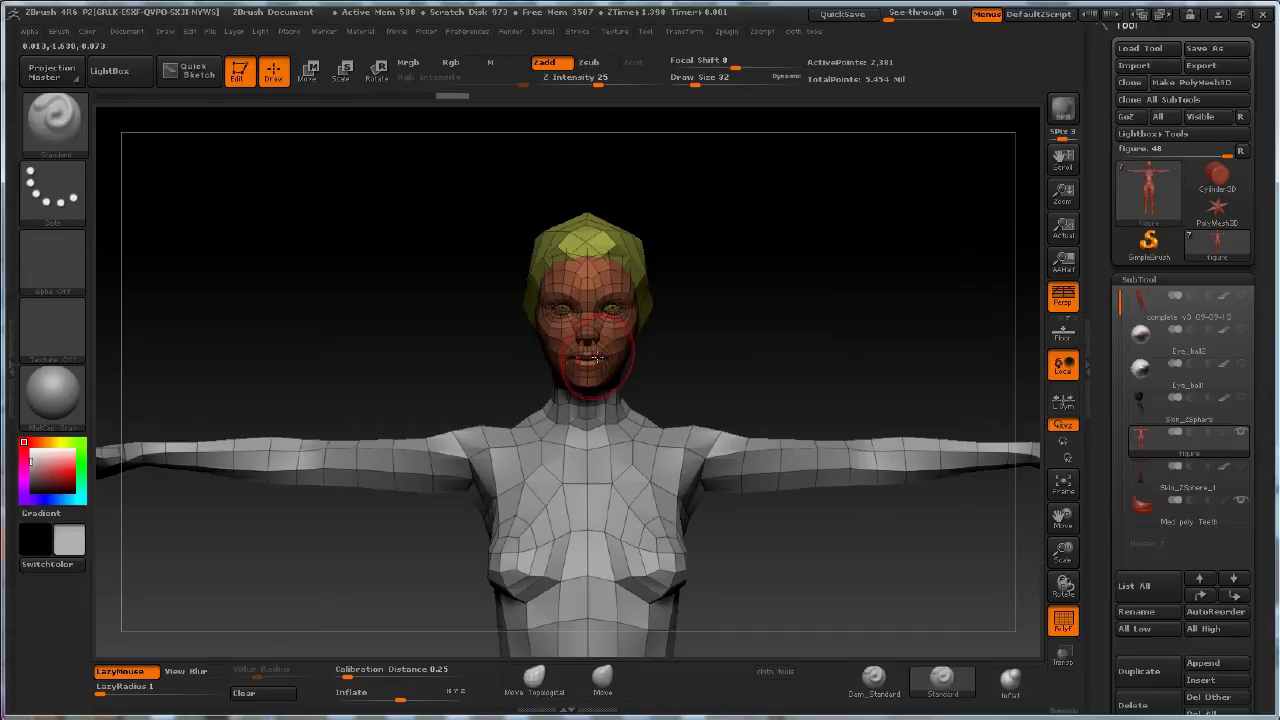
{"action": "left_click_drag", "start_coordinate": [769, 381], "coordinate": [773, 378]}
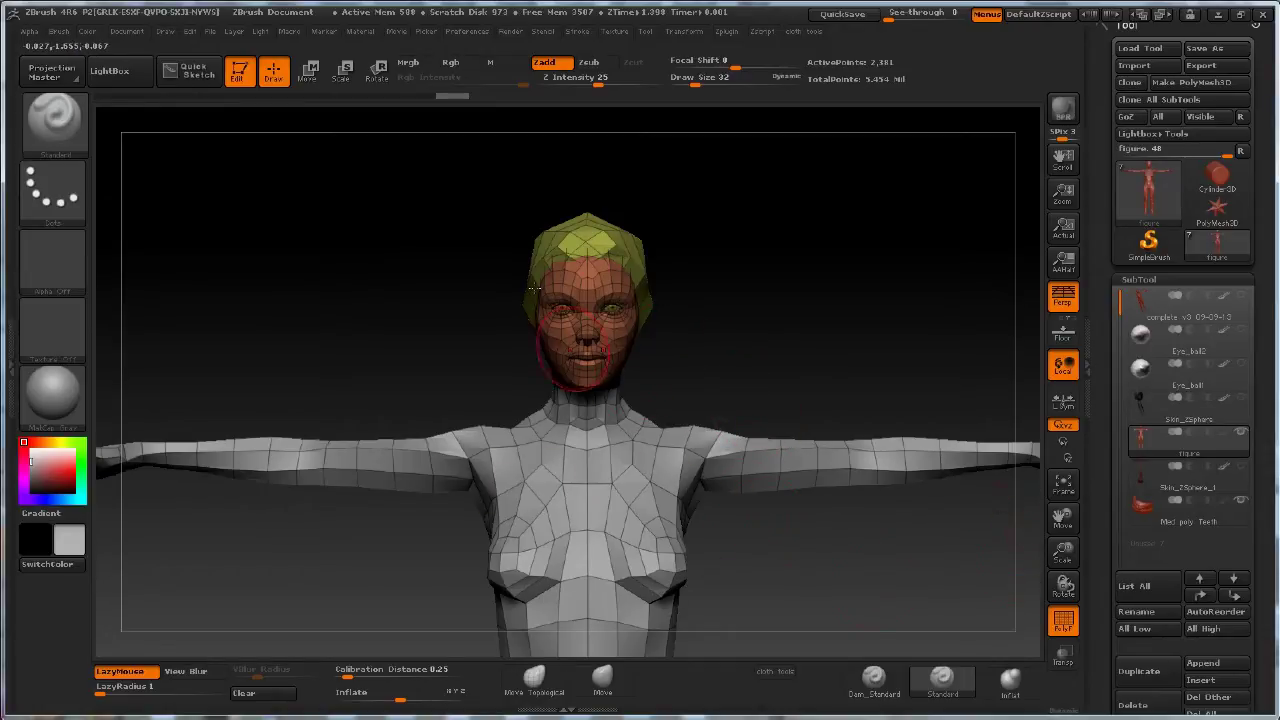
Isolate the head polygroup of the figure and set the brush's Draw Size to 13
{"action": "key", "text": "ctrl+shift"}
{"action": "left_click", "coordinate": [611, 298], "text": "ctrl+shift"}
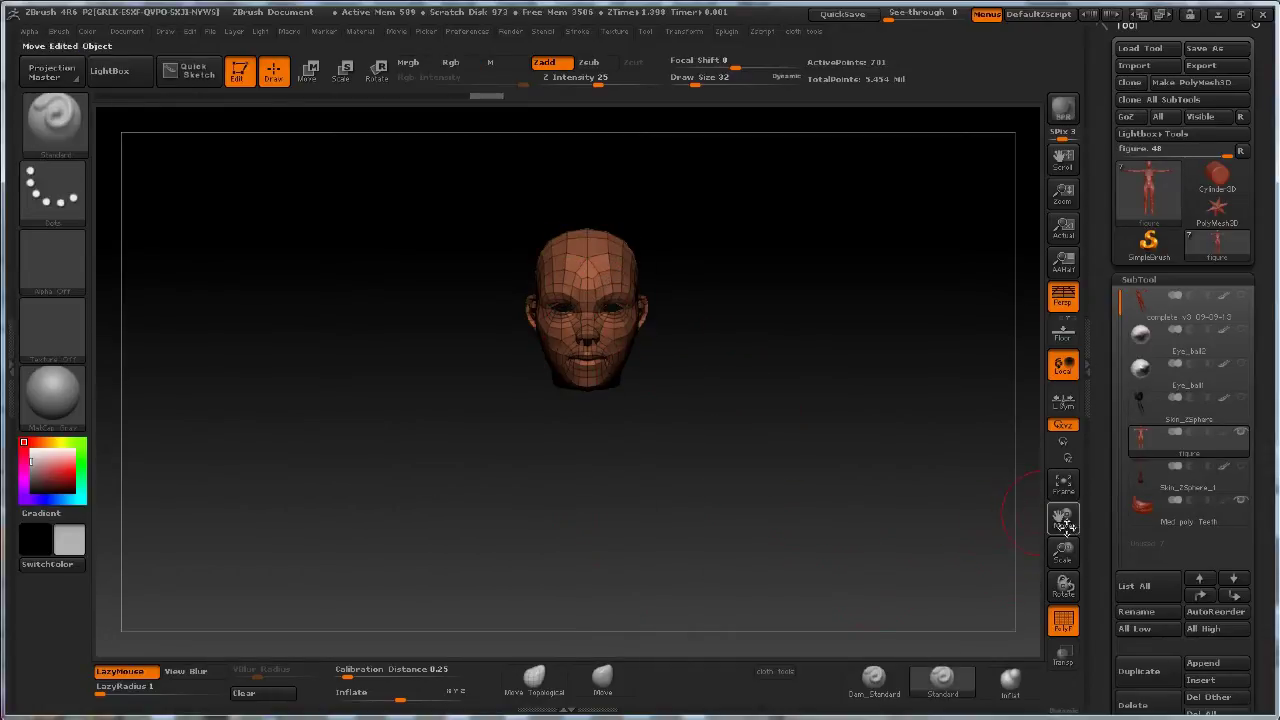
{"action": "left_click_drag", "start_coordinate": [1063, 550], "coordinate": [1118, 700]}
{"action": "mouse_move", "coordinate": [900, 527]}
{"action": "left_mouse_down", "text": "alt"}
{"action": "mouse_move", "coordinate": [900, 390]}
{"action": "mouse_move", "coordinate": [842, 378]}
{"action": "left_mouse_up", "text": "alt"}
{"action": "key", "text": "space"}
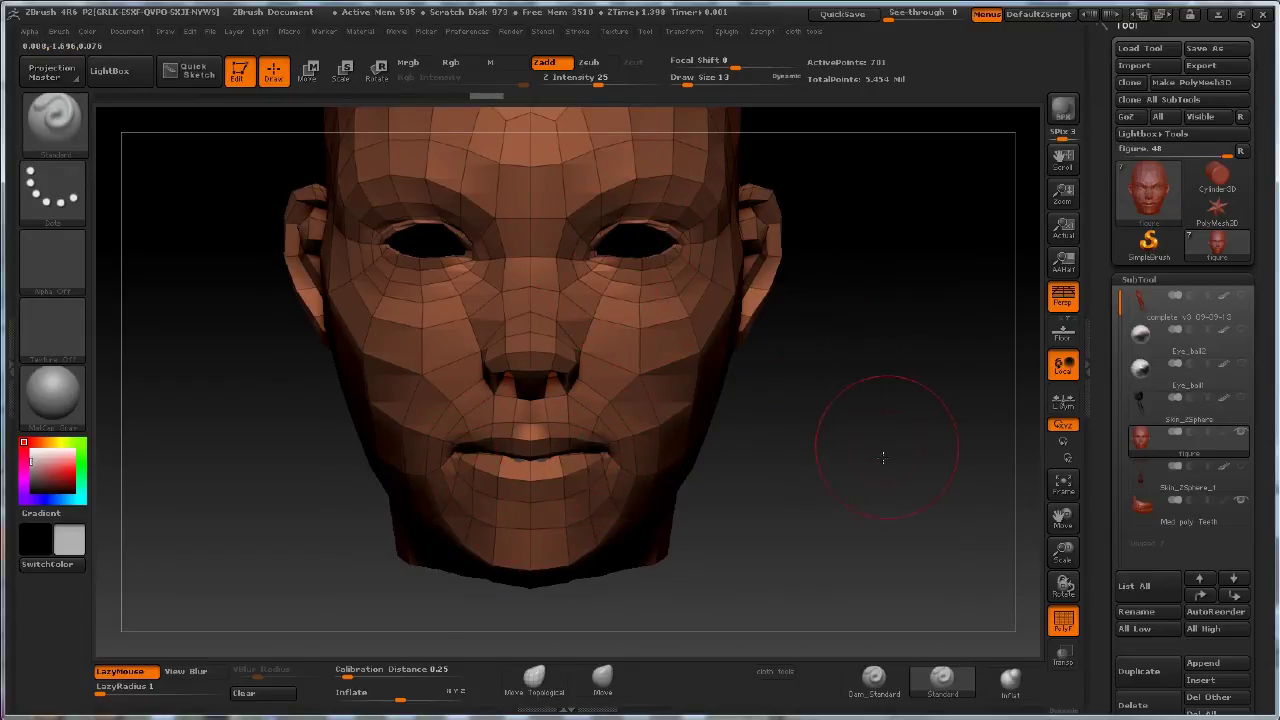
Reduce the brush's Draw Size to 5 for pointing at detail around the eye
{"action": "left_click_drag", "start_coordinate": [880, 451], "coordinate": [771, 329]}
{"action": "left_click_drag", "start_coordinate": [911, 362], "coordinate": [926, 403]}
{"action": "left_click_drag", "start_coordinate": [1063, 550], "coordinate": [826, 373]}
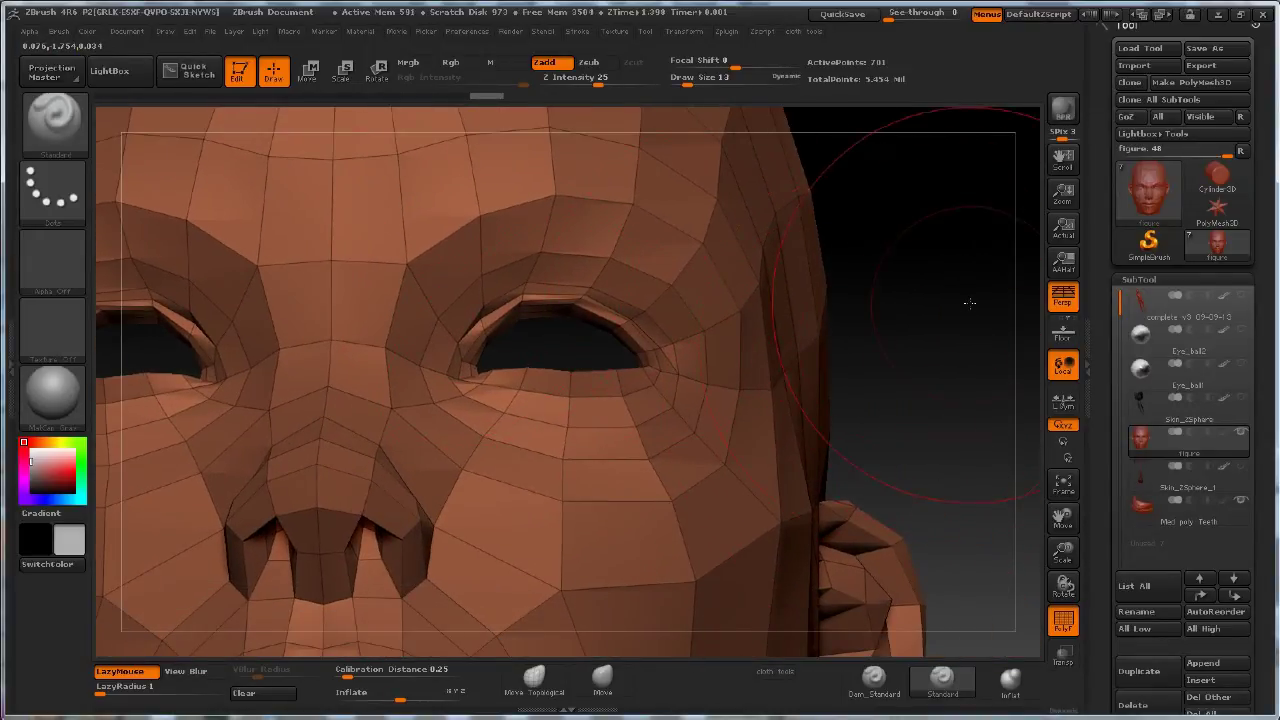
{"action": "key", "text": "space"}
{"action": "left_click_drag", "start_coordinate": [1000, 300], "coordinate": [960, 300]}
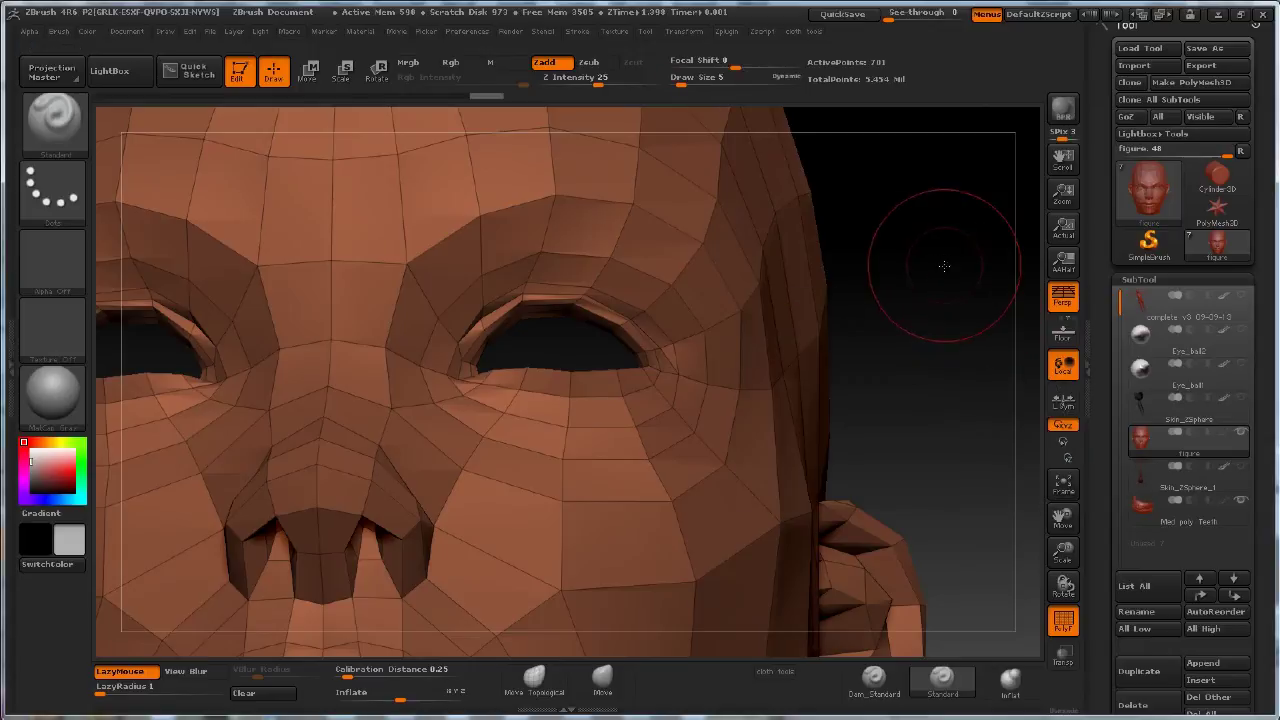
Examine the edge loops around the eye and across the face from several angles
{"action": "mouse_move", "coordinate": [940, 257]}
{"action": "left_mouse_down"}
{"action": "mouse_move", "coordinate": [909, 297]}
{"action": "mouse_move", "coordinate": [615, 322]}
{"action": "left_mouse_up"}
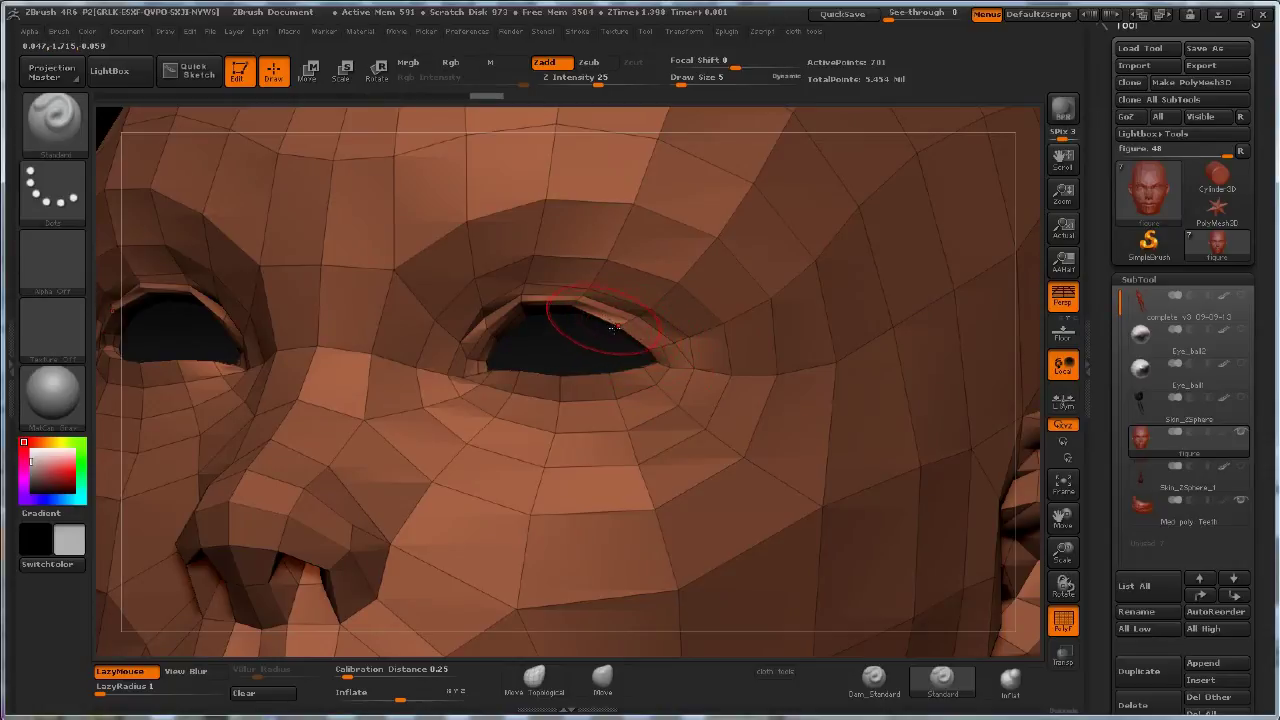
{"action": "left_click_drag", "start_coordinate": [662, 362], "coordinate": [535, 305]}
{"action": "right_click_drag", "start_coordinate": [547, 363], "coordinate": [983, 420]}
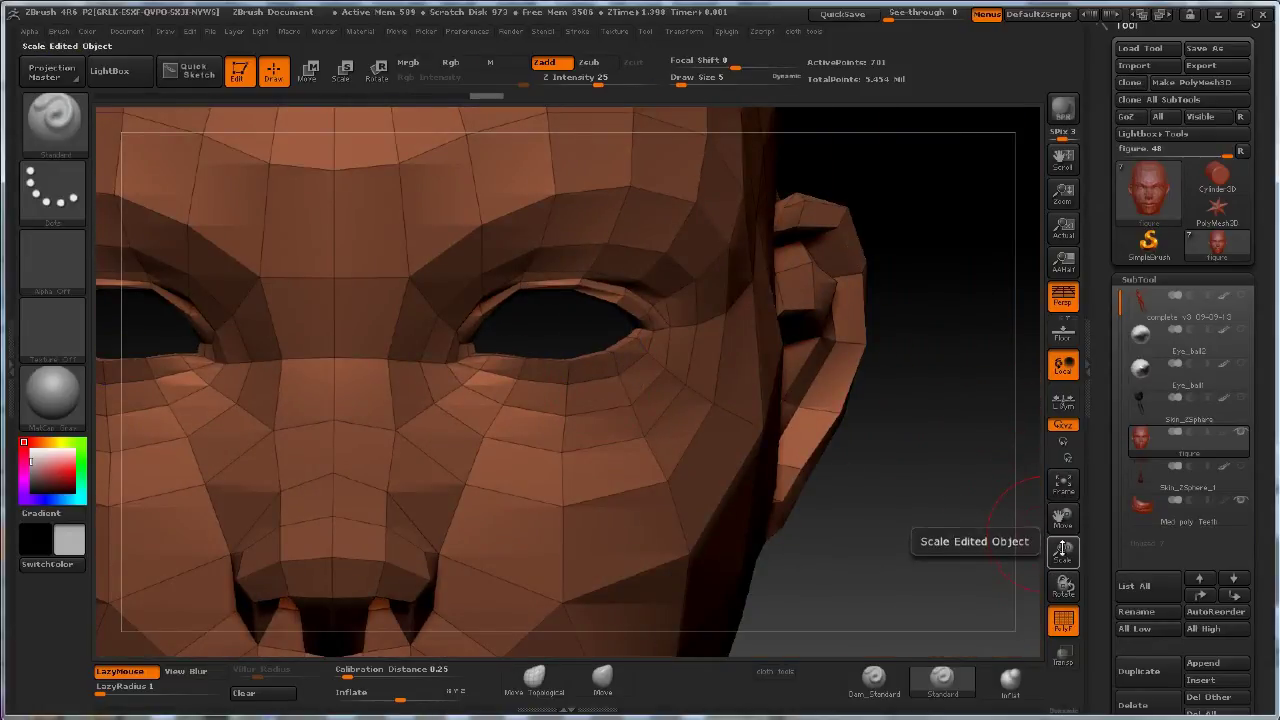
{"action": "left_click_drag", "start_coordinate": [1062, 550], "coordinate": [1040, 522]}
{"action": "left_click_drag", "start_coordinate": [803, 430], "coordinate": [925, 495]}
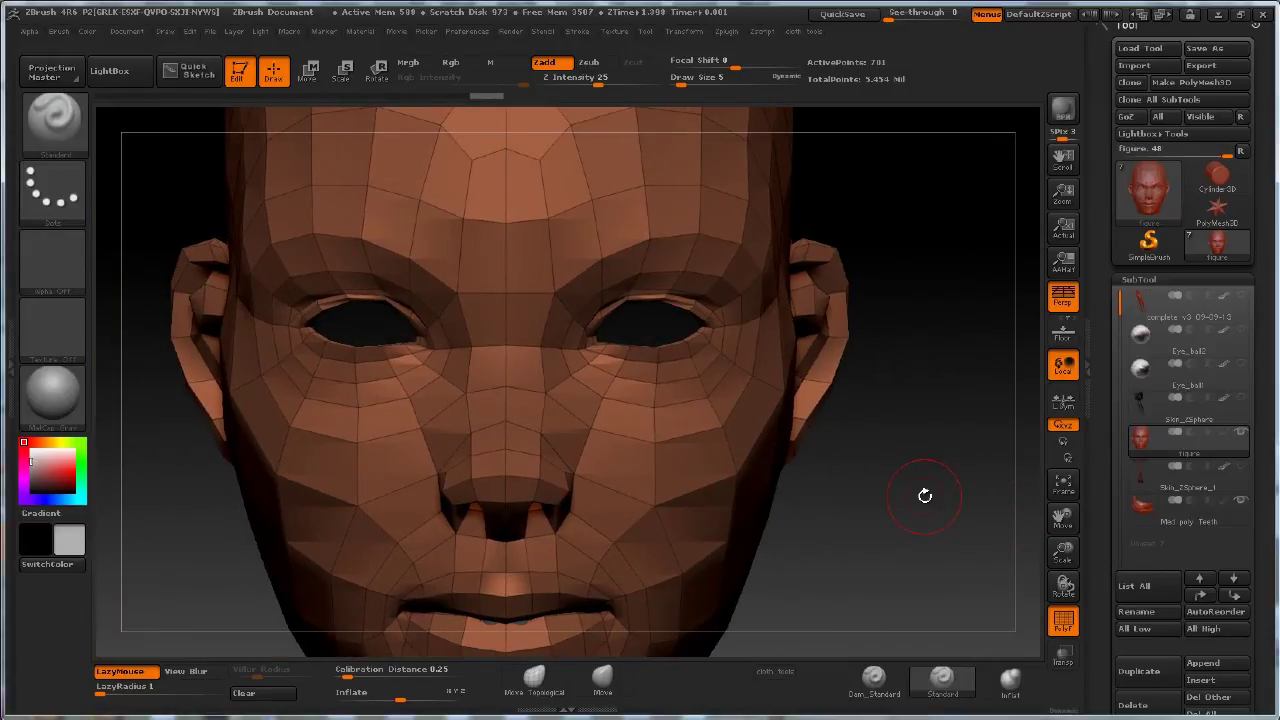
{"action": "left_click_drag", "start_coordinate": [900, 514], "coordinate": [890, 460]}
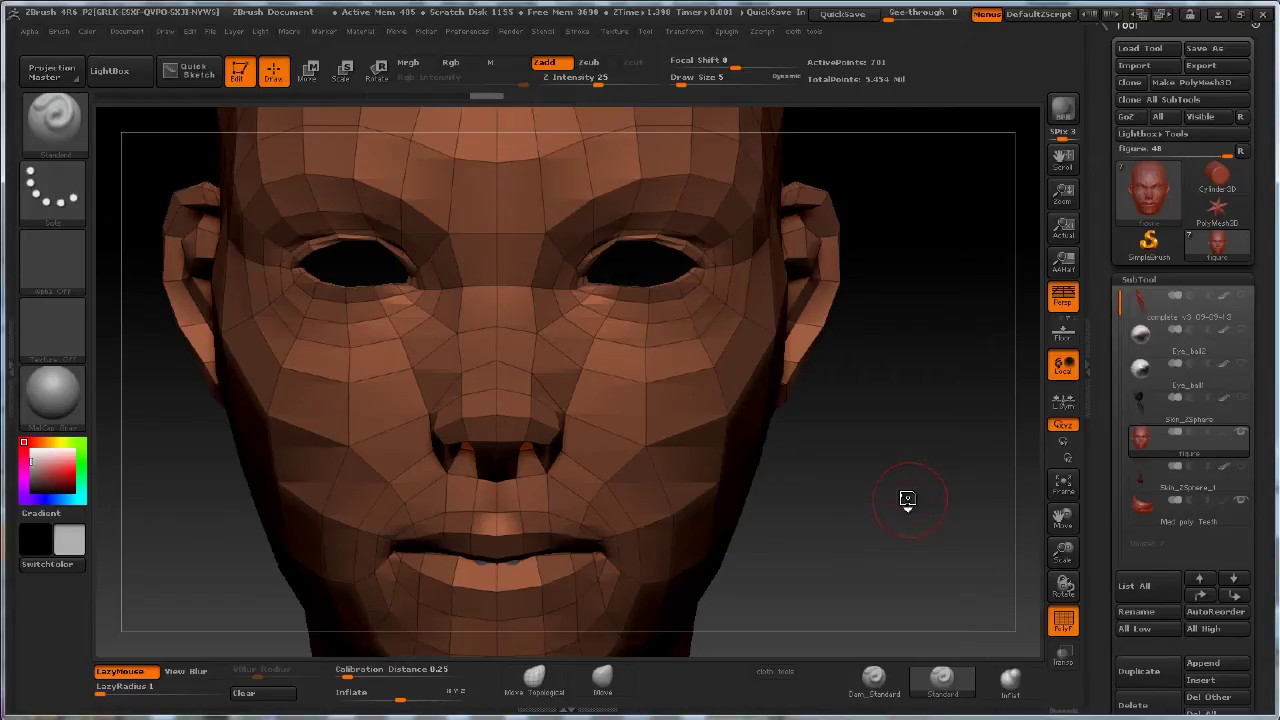
Subdivide the isolated head four times and turn off the polyframe display
{"action": "key", "text": "ctrl+d"}
{"action": "key", "text": "ctrl+d"}
{"action": "key", "text": "ctrl+d"}
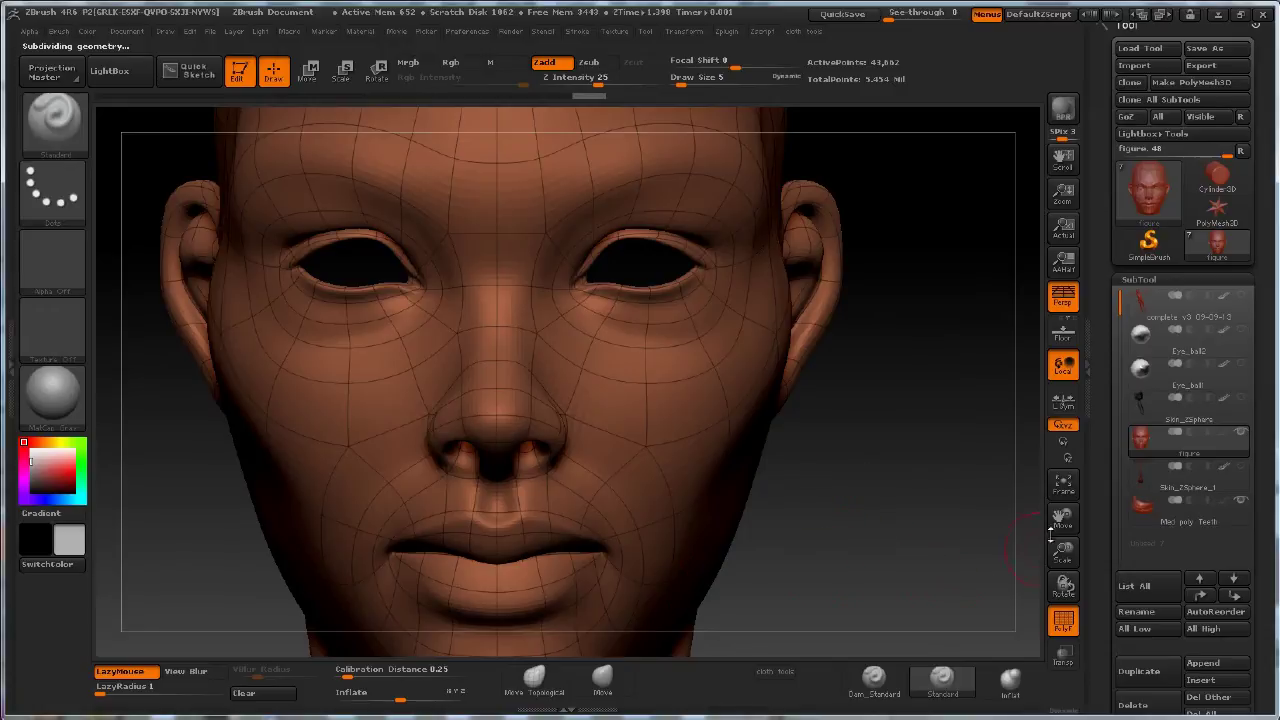
{"action": "key", "text": "ctrl+d"}
{"action": "left_click", "coordinate": [1063, 620]}
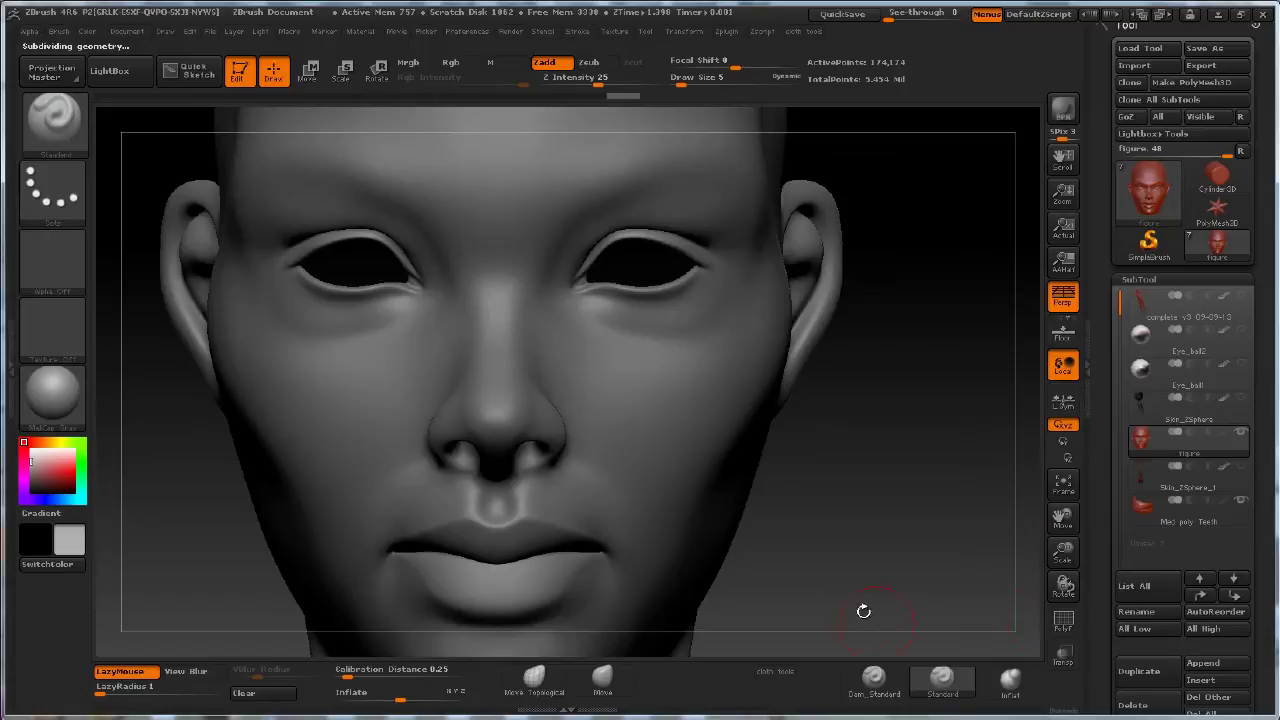
Turn the polyframe display back on and return the head to its lowest subdivision level
{"action": "left_click_drag", "start_coordinate": [863, 609], "coordinate": [720, 543]}
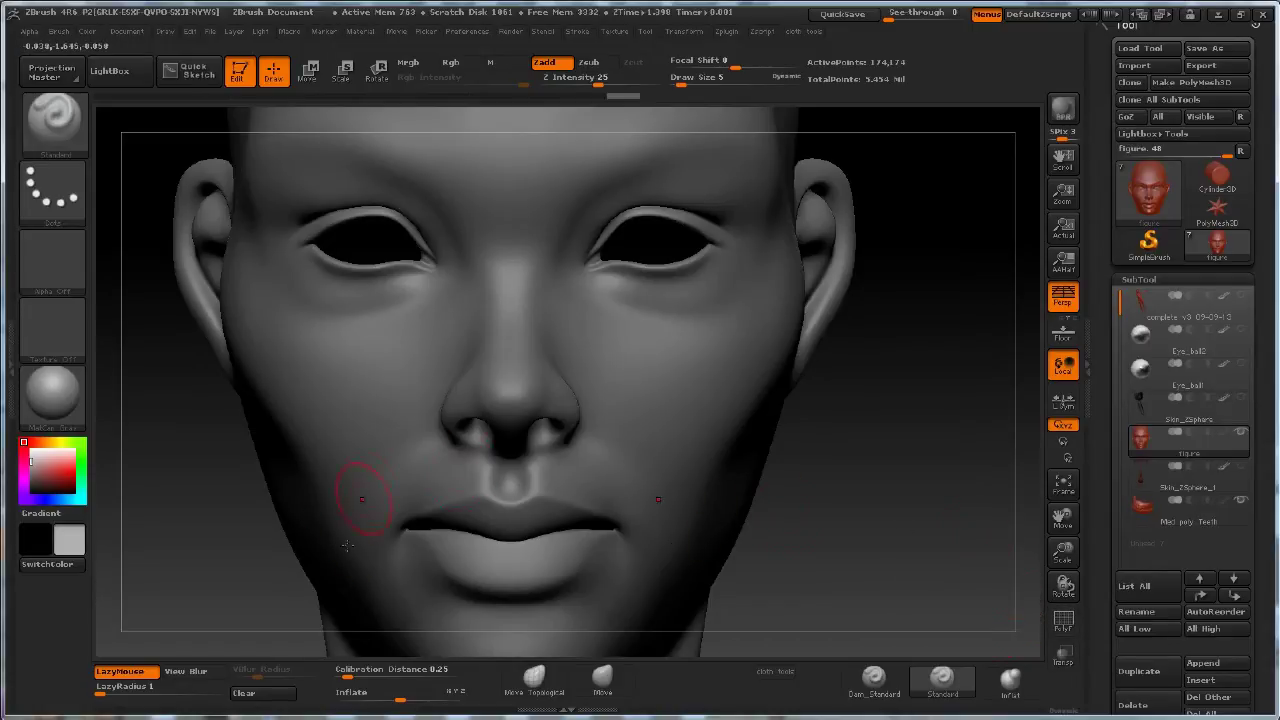
{"action": "left_click", "coordinate": [1062, 618]}
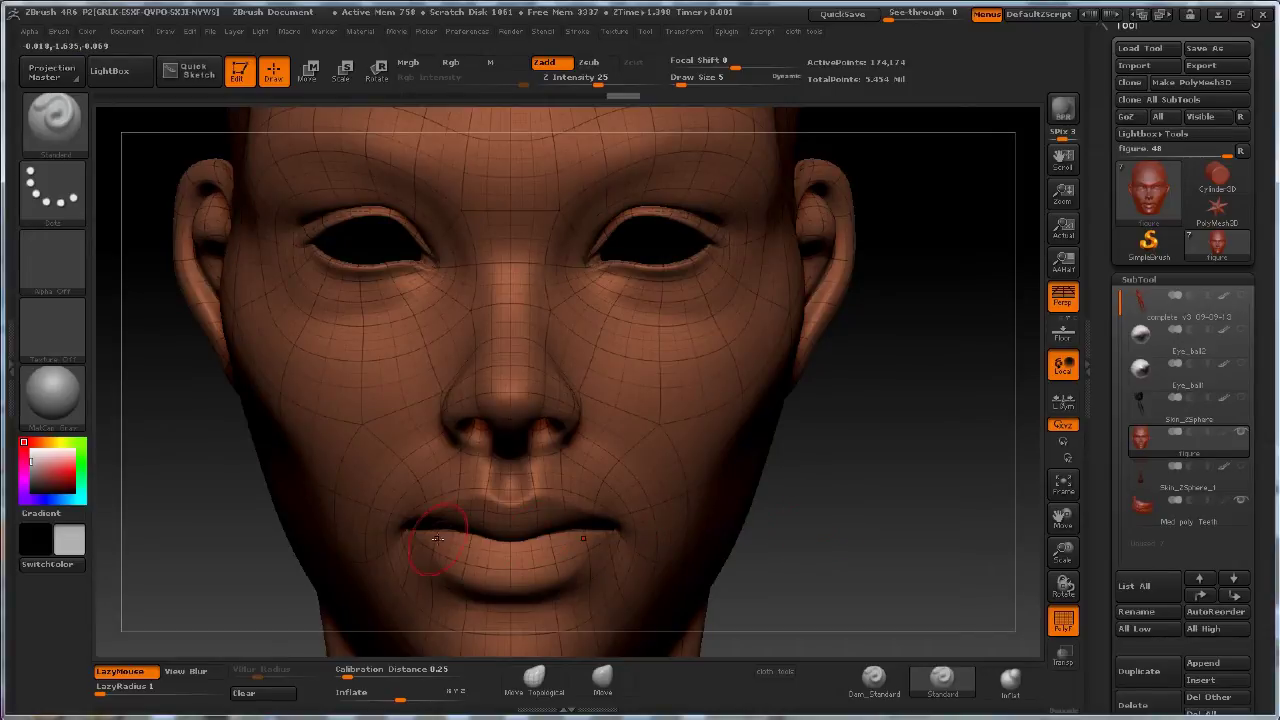
{"action": "key", "text": "shift+d"}
{"action": "key", "text": "shift+d"}
{"action": "key", "text": "shift+d"}
{"action": "key", "text": "shift+d"}
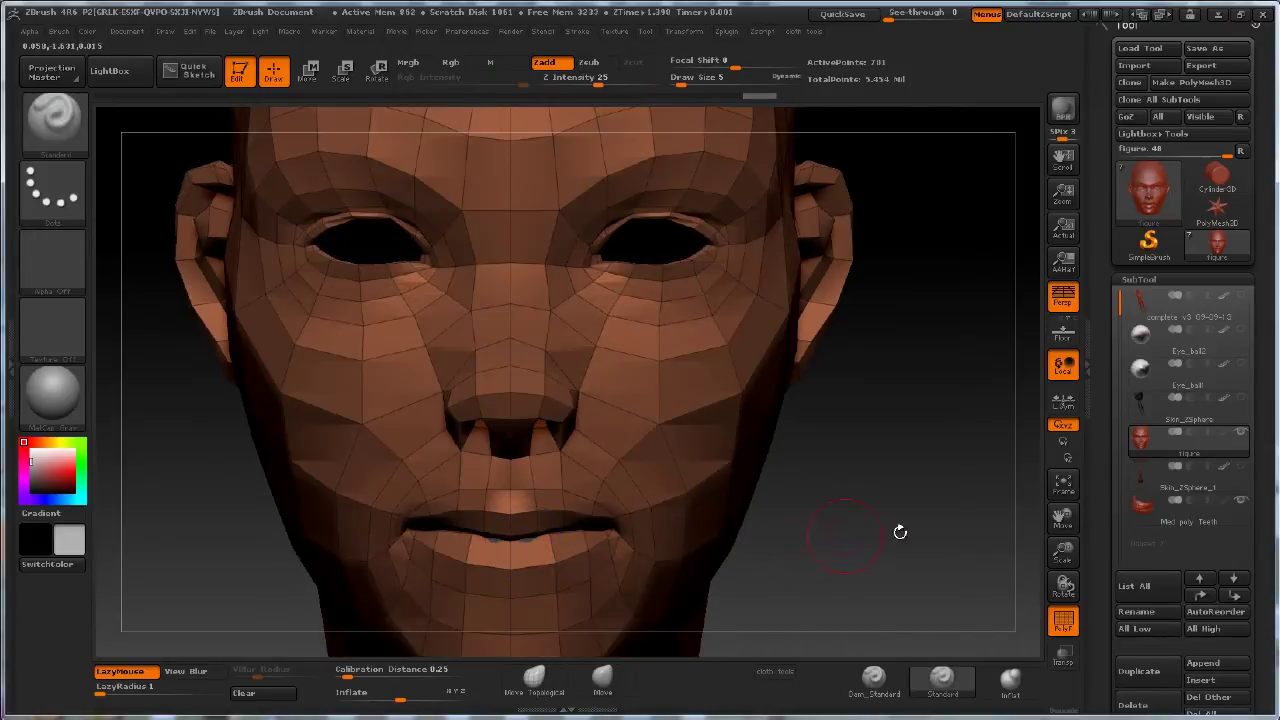
Step the head up through its subdivision levels to the highest one to examine the smoothing around the mouth
{"action": "left_click_drag", "start_coordinate": [1063, 553], "coordinate": [1063, 560]}
{"action": "left_click_drag", "start_coordinate": [950, 569], "coordinate": [925, 318], "text": "alt"}
{"action": "left_click_drag", "start_coordinate": [905, 425], "coordinate": [945, 383], "text": "alt"}
{"action": "key", "text": "d"}
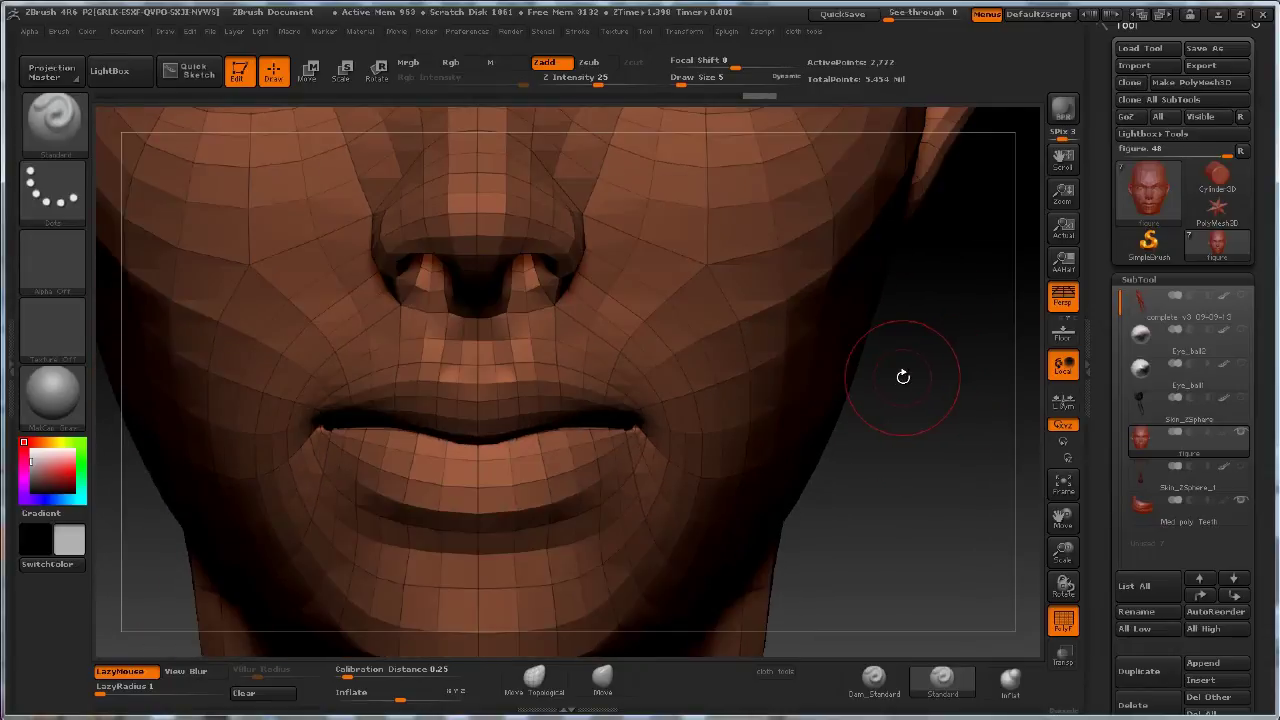
{"action": "key", "text": "d"}
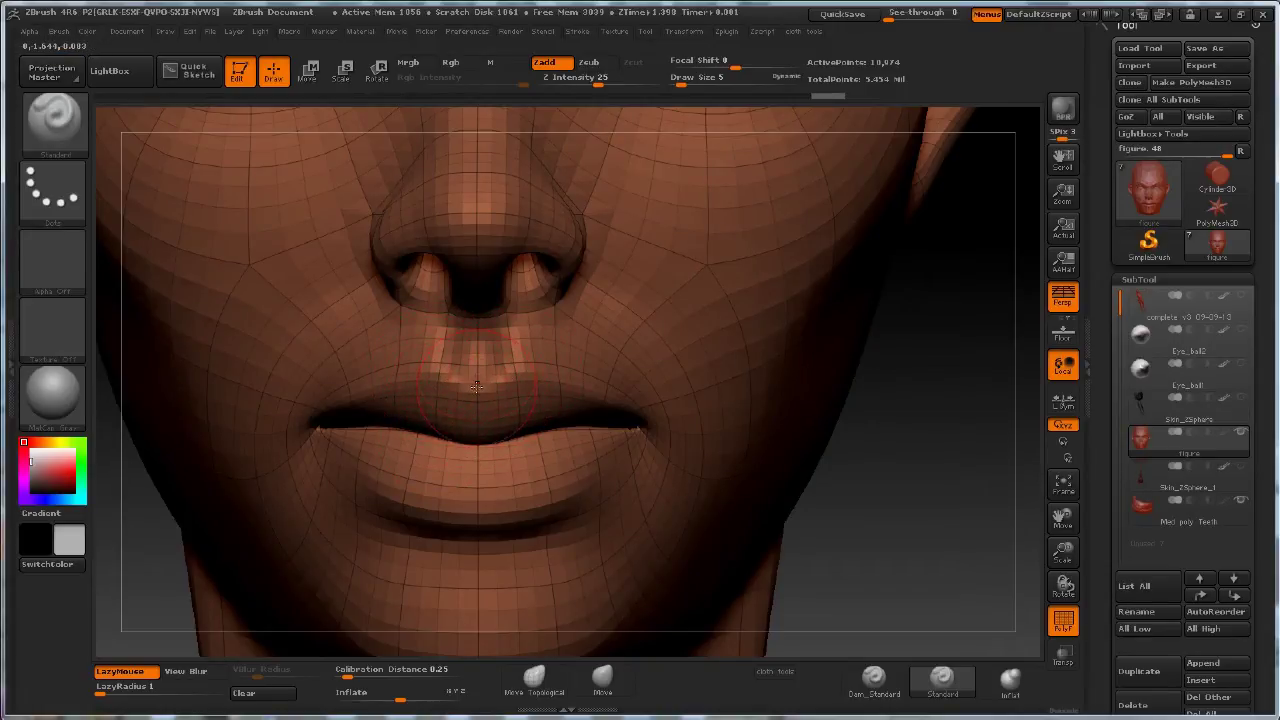
{"action": "key", "text": "d"}
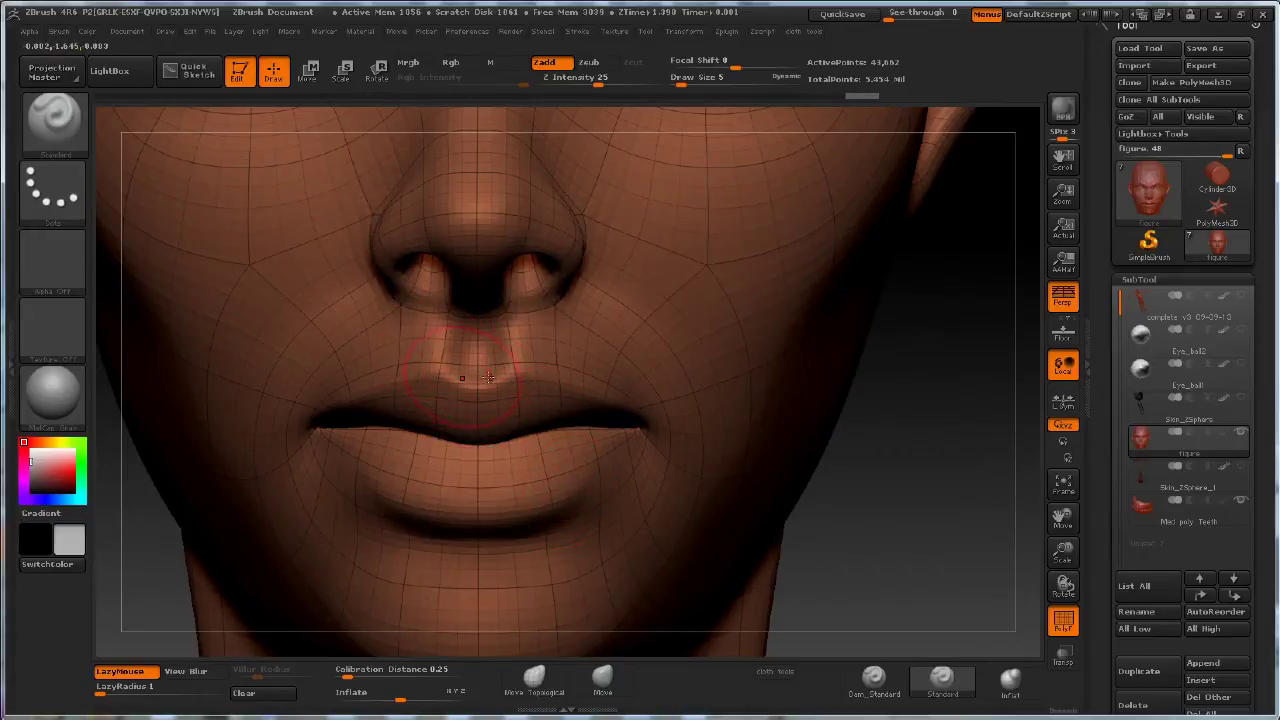
{"action": "key", "text": "d"}
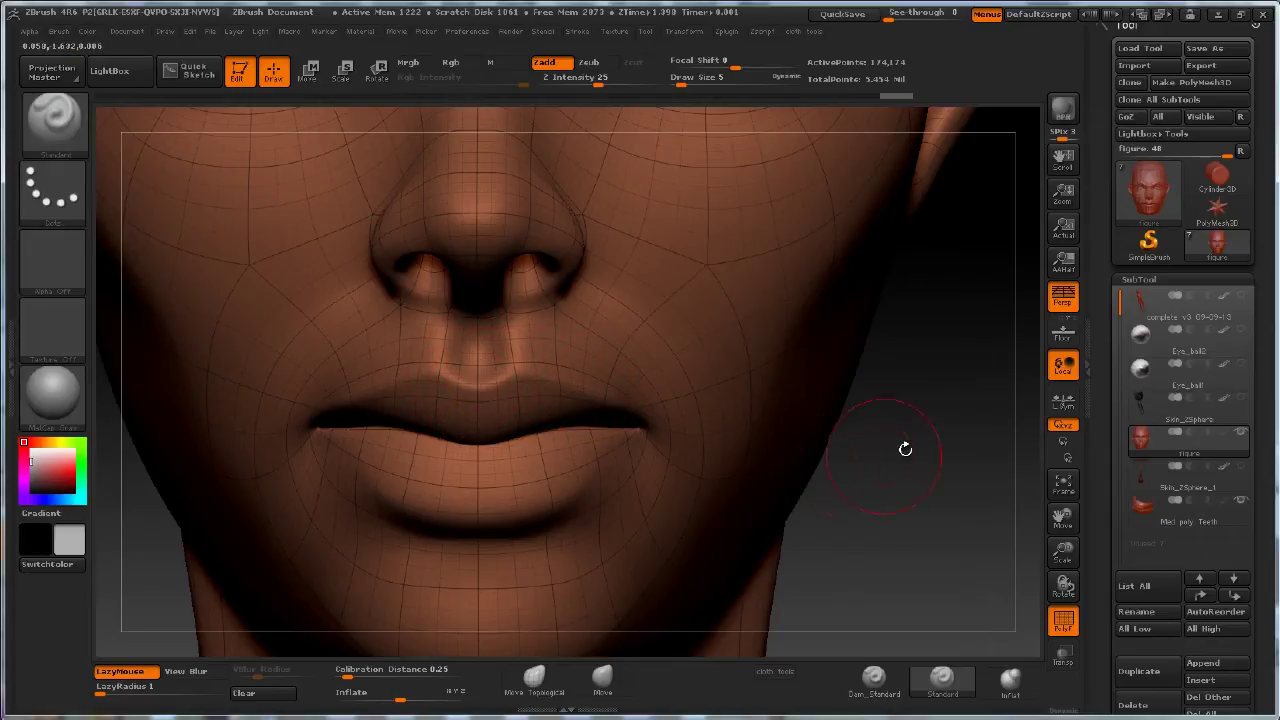
Bring the head mesh back down to the lowest subdivision level
{"action": "key", "text": "shift"}
{"action": "key", "text": "shift+d"}
{"action": "key", "text": "shift+d"}
{"action": "key", "text": "shift+d"}
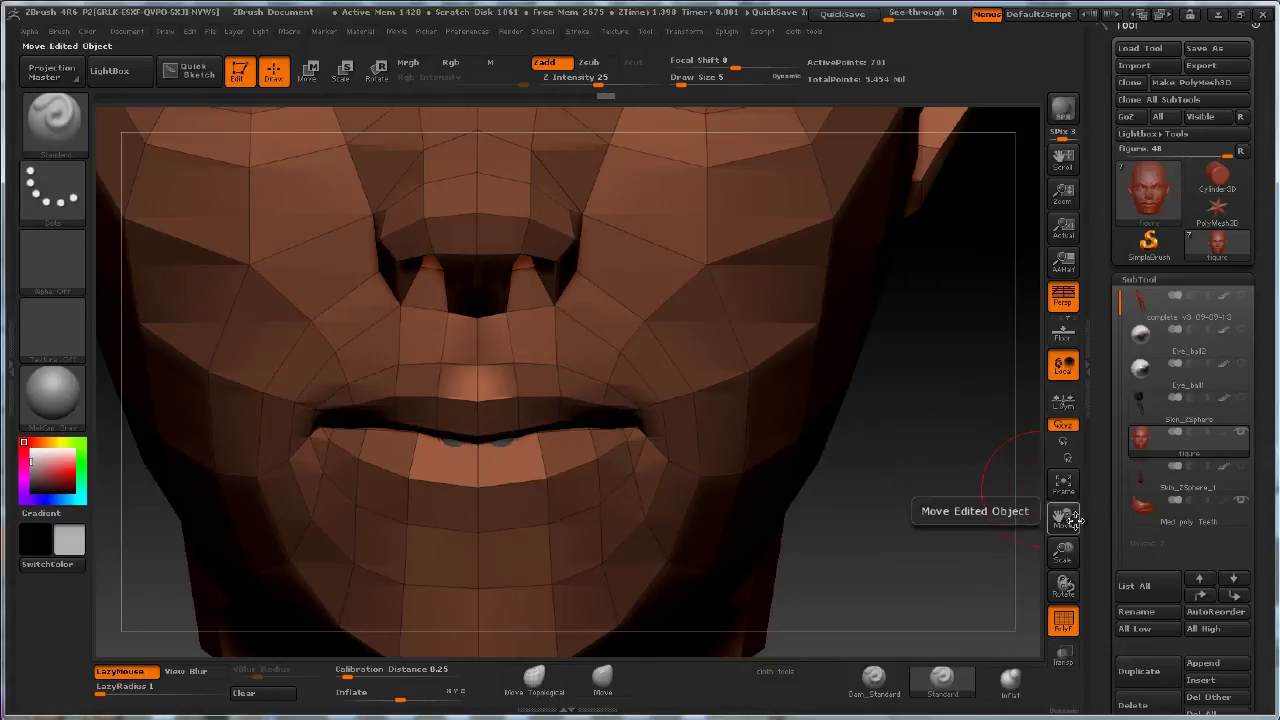
Isolate the polygons around the mouth with a rectangular selection and hide the Med poly Teeth subtool
{"action": "left_click_drag", "start_coordinate": [1063, 551], "coordinate": [1058, 539]}
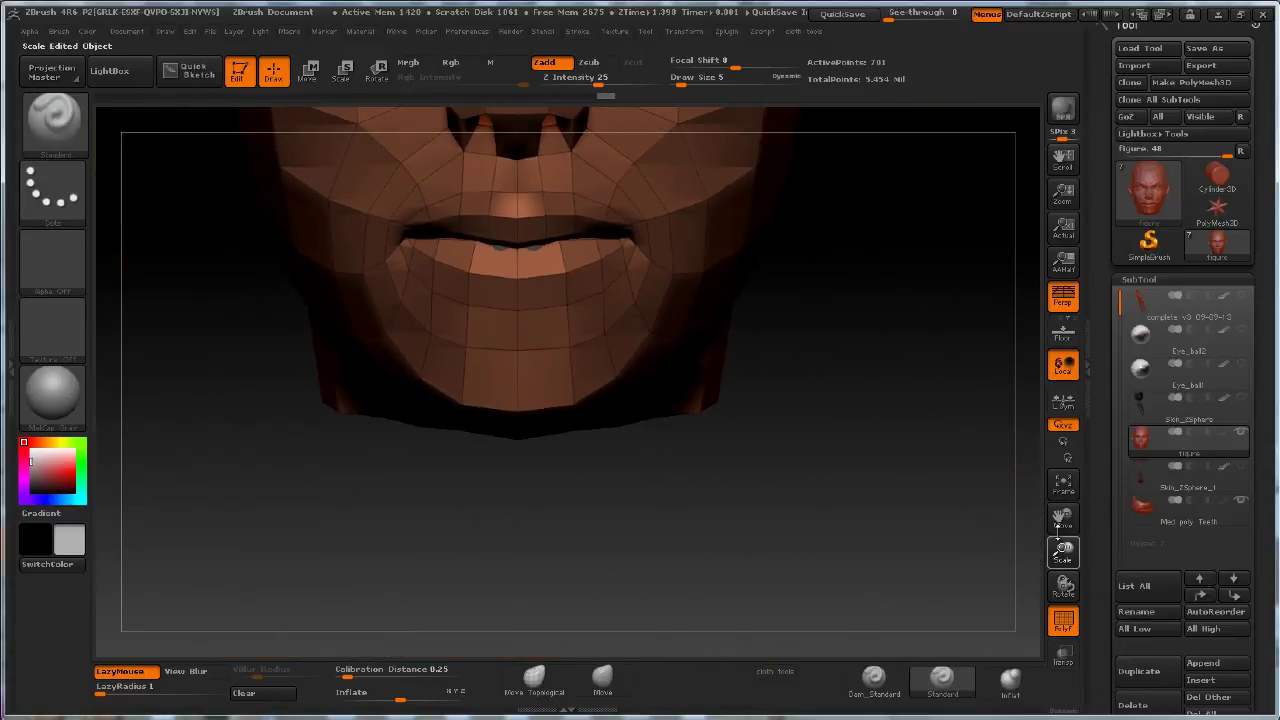
{"action": "left_click_drag", "start_coordinate": [913, 390], "coordinate": [920, 592], "text": "alt"}
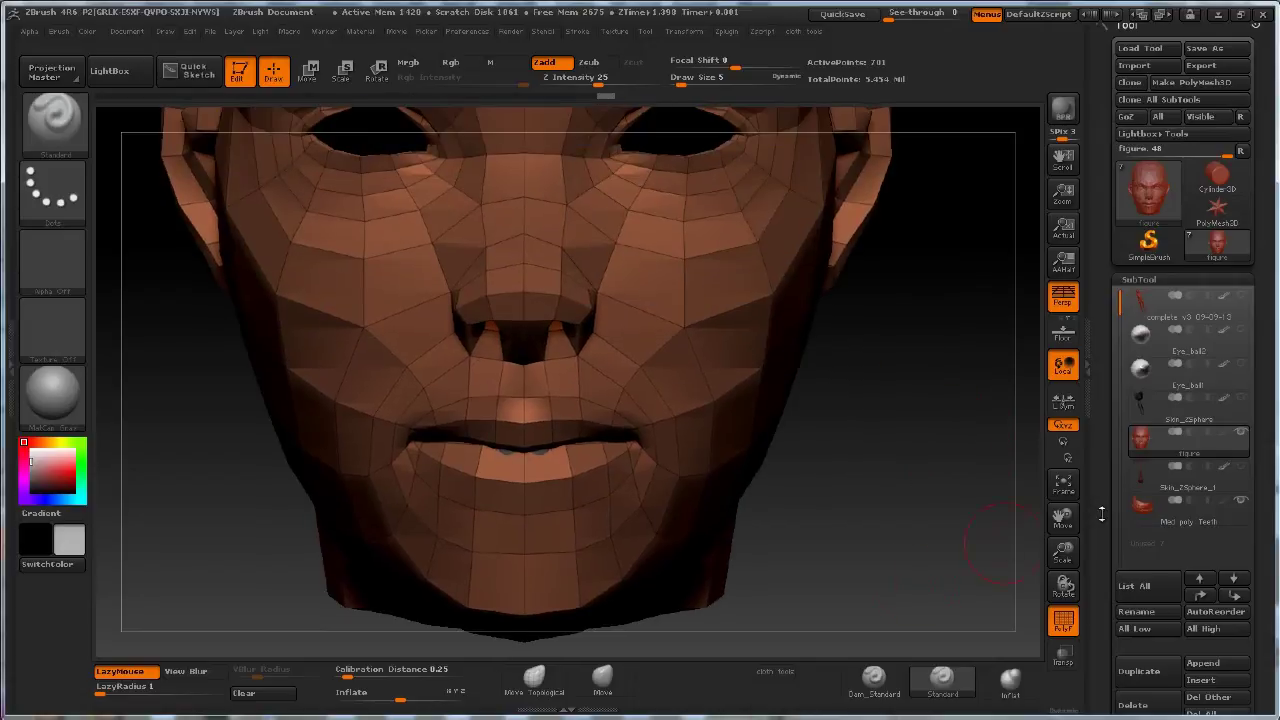
{"action": "left_click_drag", "start_coordinate": [1063, 550], "coordinate": [1060, 537]}
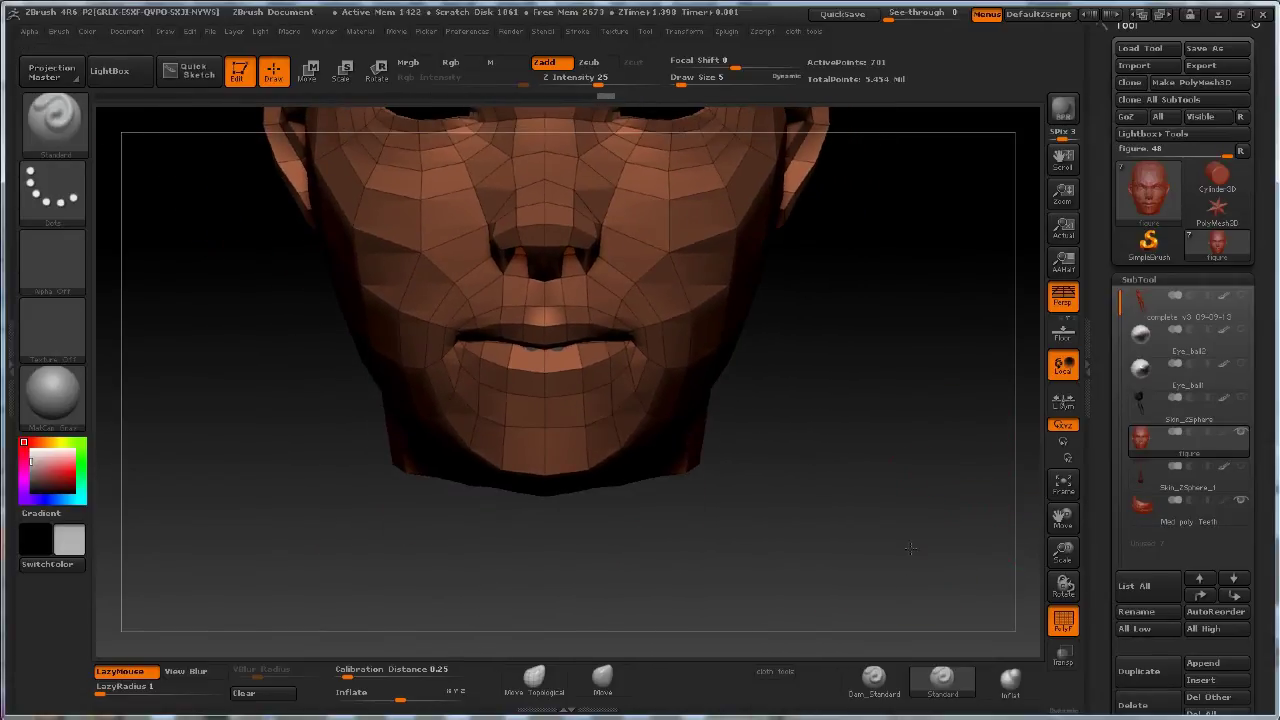
{"action": "right_click_drag", "start_coordinate": [447, 320], "coordinate": [445, 432], "text": "alt"}
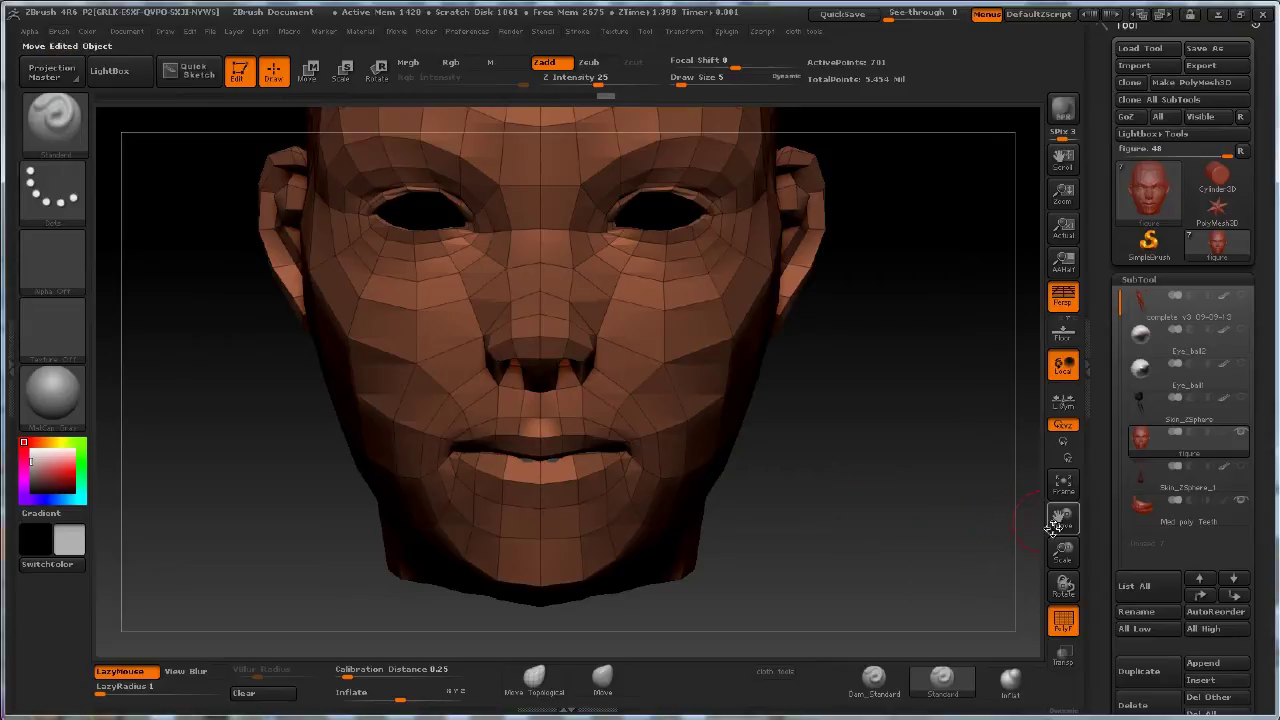
{"action": "mouse_move", "coordinate": [1063, 551]}
{"action": "left_mouse_down"}
{"action": "mouse_move", "coordinate": [966, 541]}
{"action": "mouse_move", "coordinate": [930, 418]}
{"action": "left_mouse_up"}
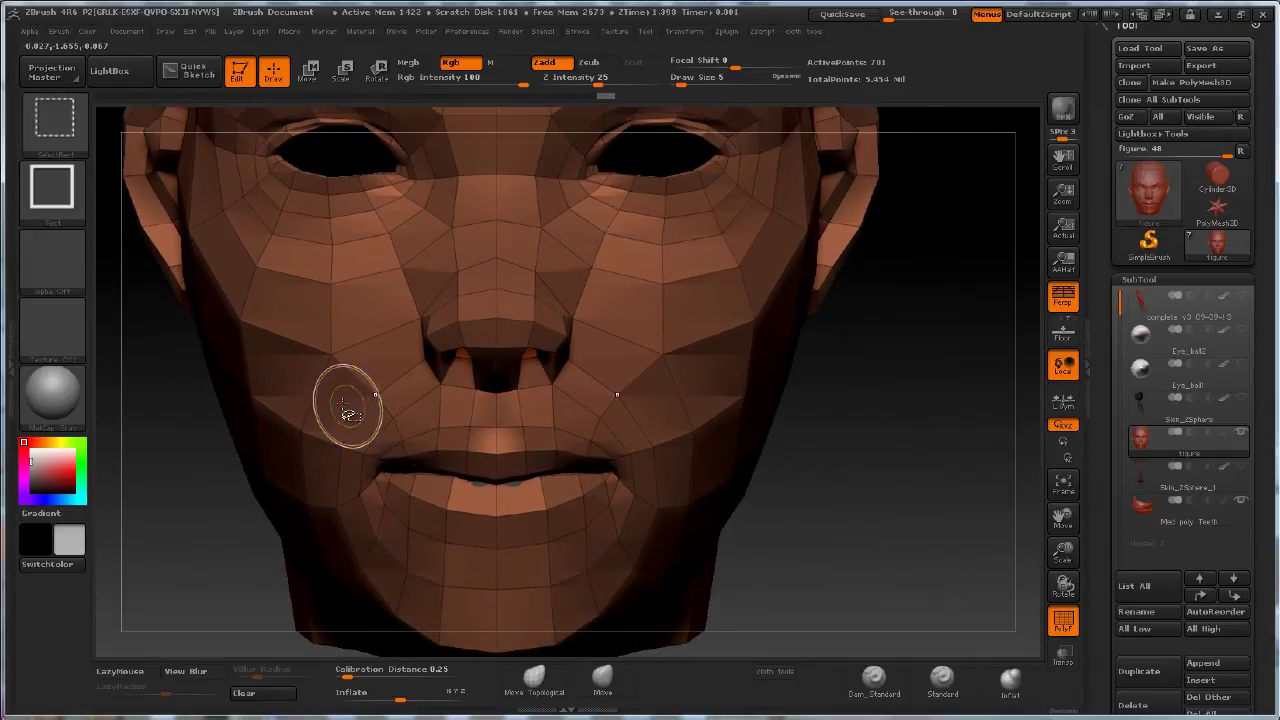
{"action": "mouse_move", "coordinate": [333, 406]}
{"action": "left_mouse_down", "text": "ctrl+shift"}
{"action": "mouse_move", "coordinate": [457, 531]}
{"action": "mouse_move", "coordinate": [667, 571]}
{"action": "left_mouse_up", "text": "ctrl+shift"}
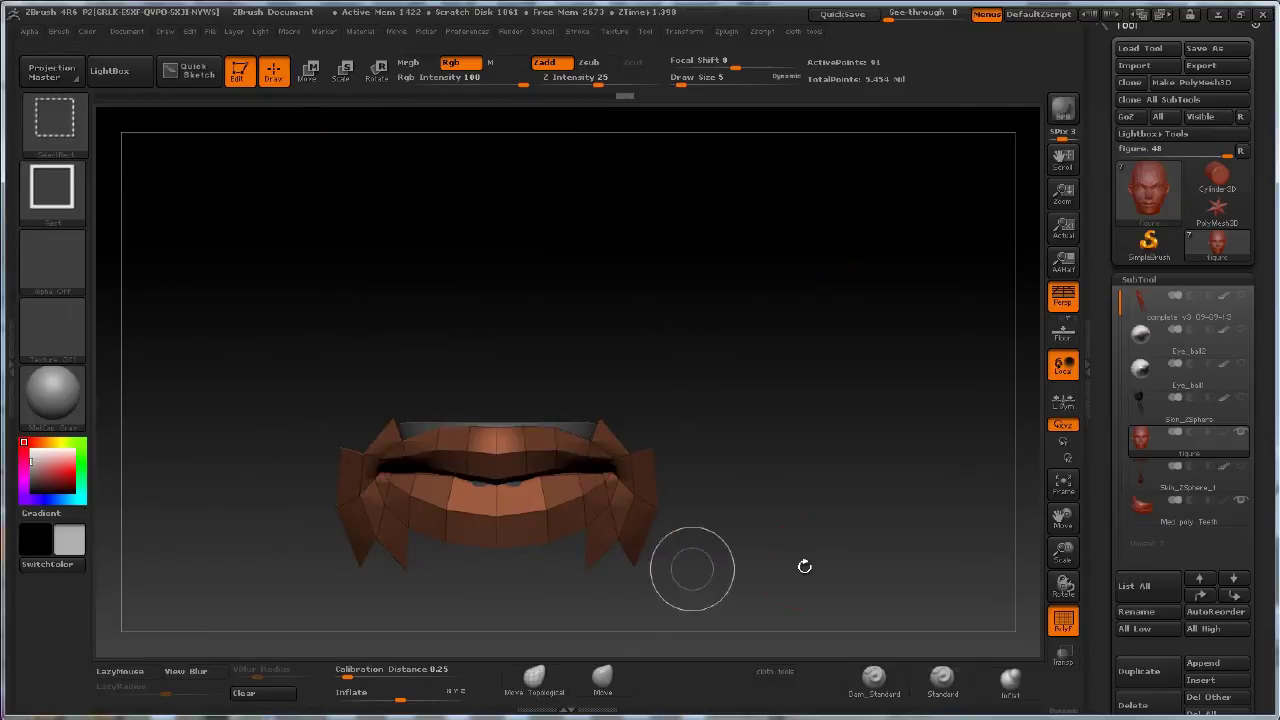
{"action": "left_click_drag", "start_coordinate": [1060, 545], "coordinate": [1100, 520]}
{"action": "left_click", "coordinate": [1238, 503]}
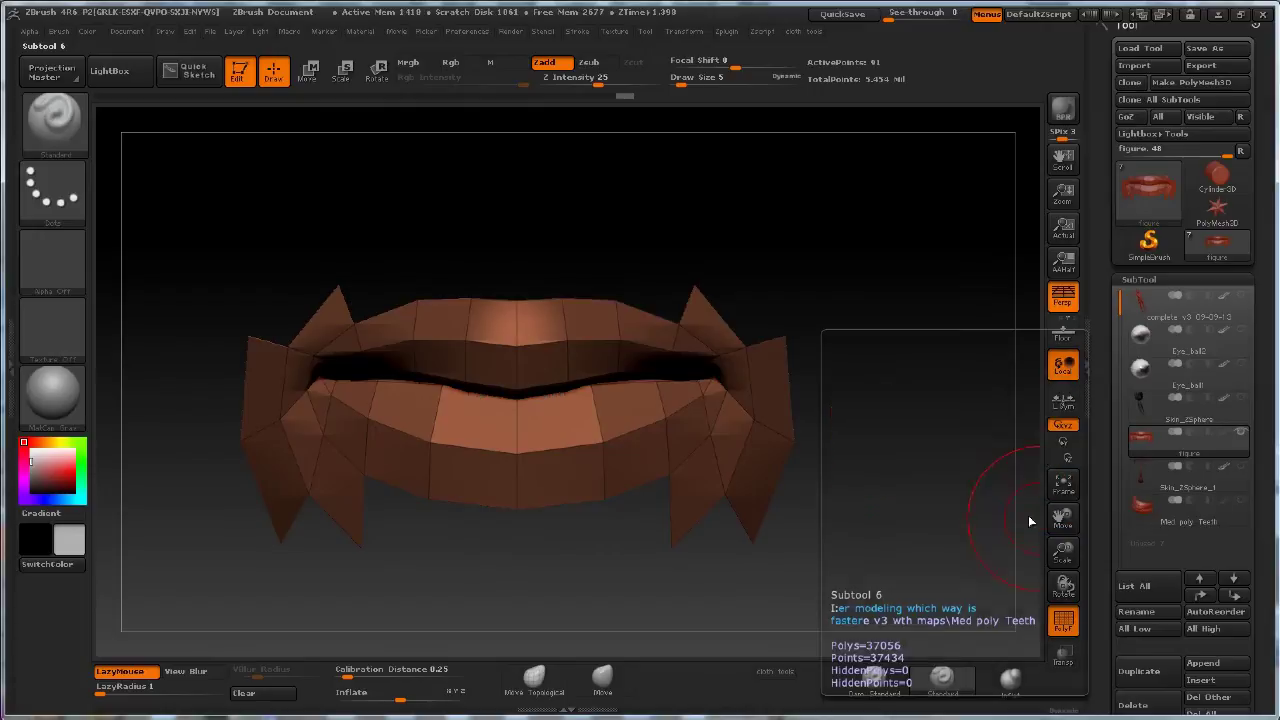
Hide the stray polygons beyond the mouth corners and below the lower lip so only the lip loops remain
{"action": "left_click_drag", "start_coordinate": [801, 202], "coordinate": [690, 313], "text": "ctrl+shift"}
{"action": "mouse_move", "coordinate": [867, 249]}
{"action": "left_mouse_down", "text": "ctrl+shift"}
{"action": "mouse_move", "coordinate": [776, 413]}
{"action": "mouse_move", "coordinate": [791, 366]}
{"action": "mouse_move", "coordinate": [740, 387]}
{"action": "left_mouse_up", "text": "ctrl+shift"}
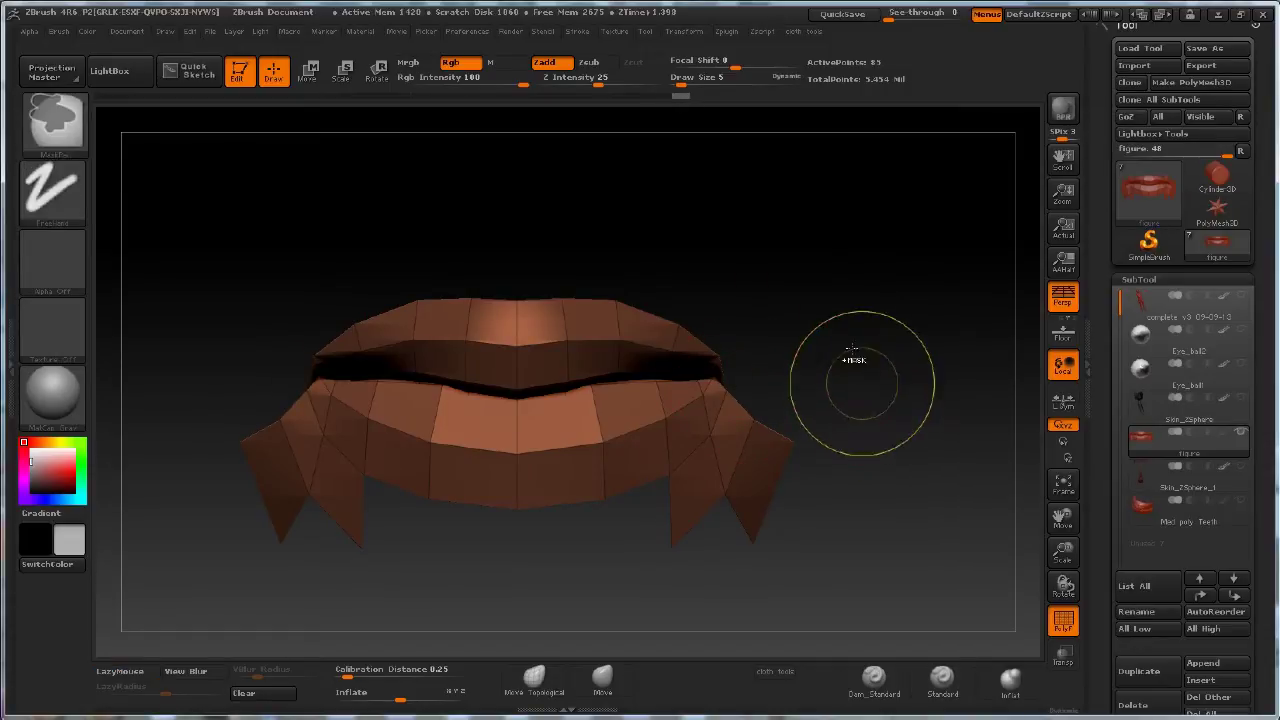
{"action": "mouse_move", "coordinate": [853, 334]}
{"action": "left_mouse_down", "text": "ctrl+shift"}
{"action": "mouse_move", "coordinate": [766, 508]}
{"action": "mouse_move", "coordinate": [756, 487]}
{"action": "mouse_move", "coordinate": [777, 479]}
{"action": "left_mouse_up", "text": "ctrl+shift"}
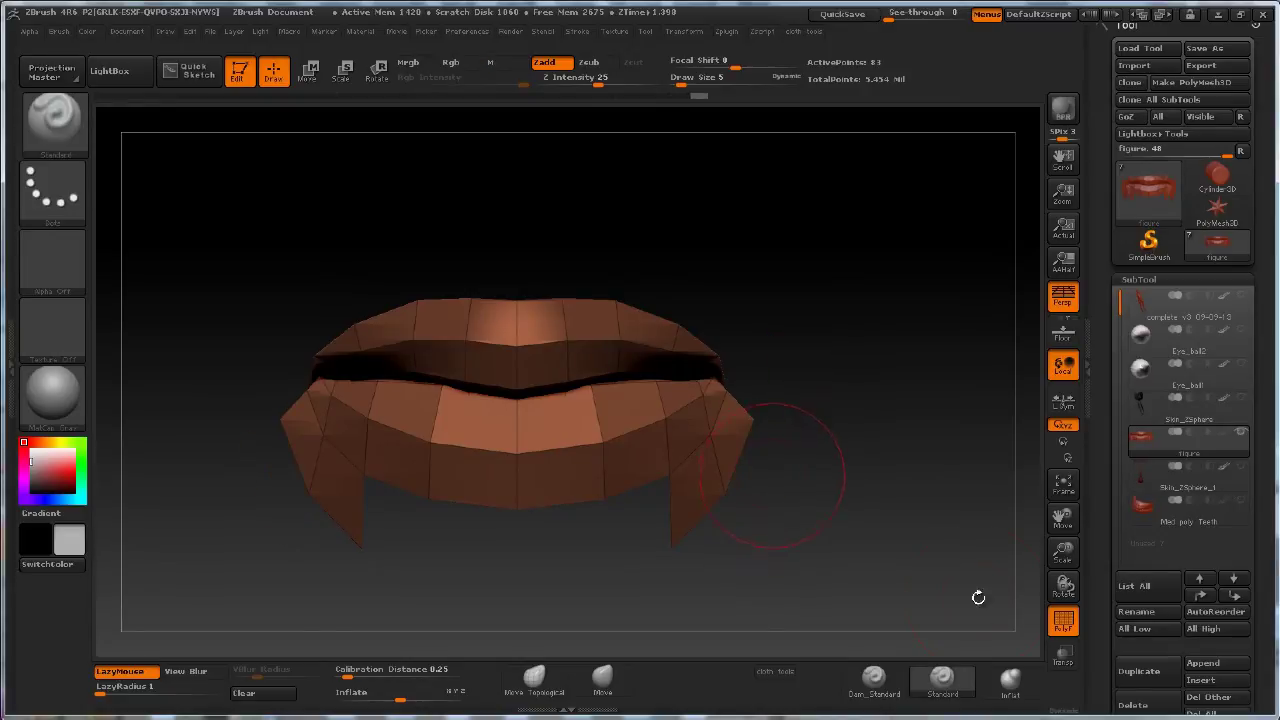
{"action": "left_click_drag", "start_coordinate": [846, 563], "coordinate": [680, 500], "text": "ctrl+alt+shift"}
{"action": "left_click_drag", "start_coordinate": [769, 552], "coordinate": [678, 490], "text": "ctrl+shift"}
{"action": "left_click_drag", "start_coordinate": [851, 478], "coordinate": [851, 480]}
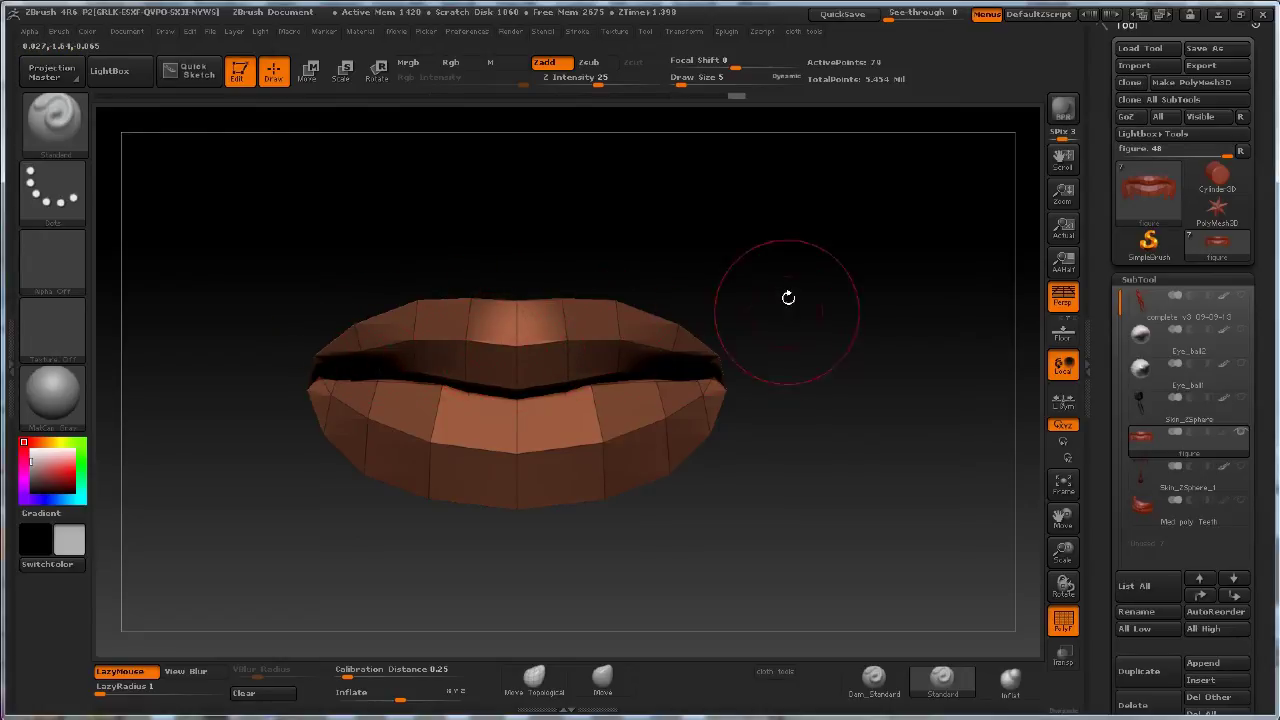
Hide the outer rows of upper-lip, lower-lip and mouth-corner polygons so only the inner lip faces remain
{"action": "left_click_drag", "start_coordinate": [856, 216], "coordinate": [511, 321], "text": "ctrl+shift"}
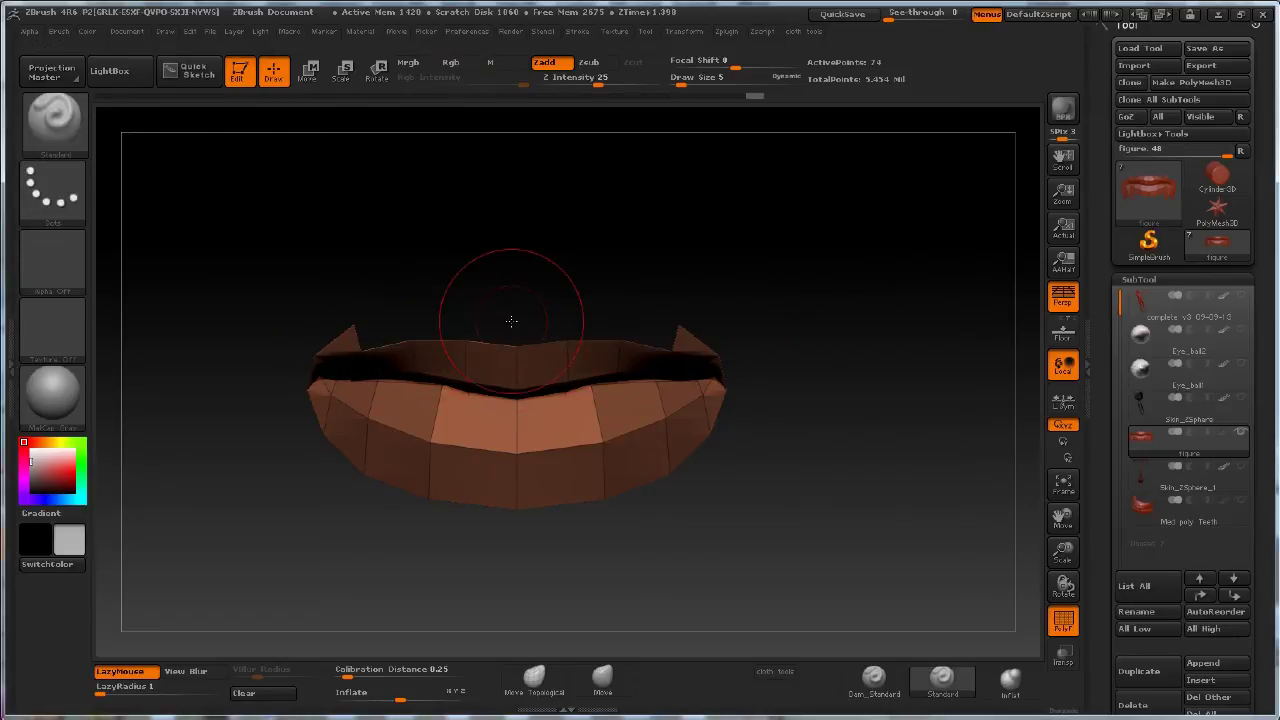
{"action": "left_click_drag", "start_coordinate": [270, 301], "coordinate": [357, 342], "text": "ctrl+shift"}
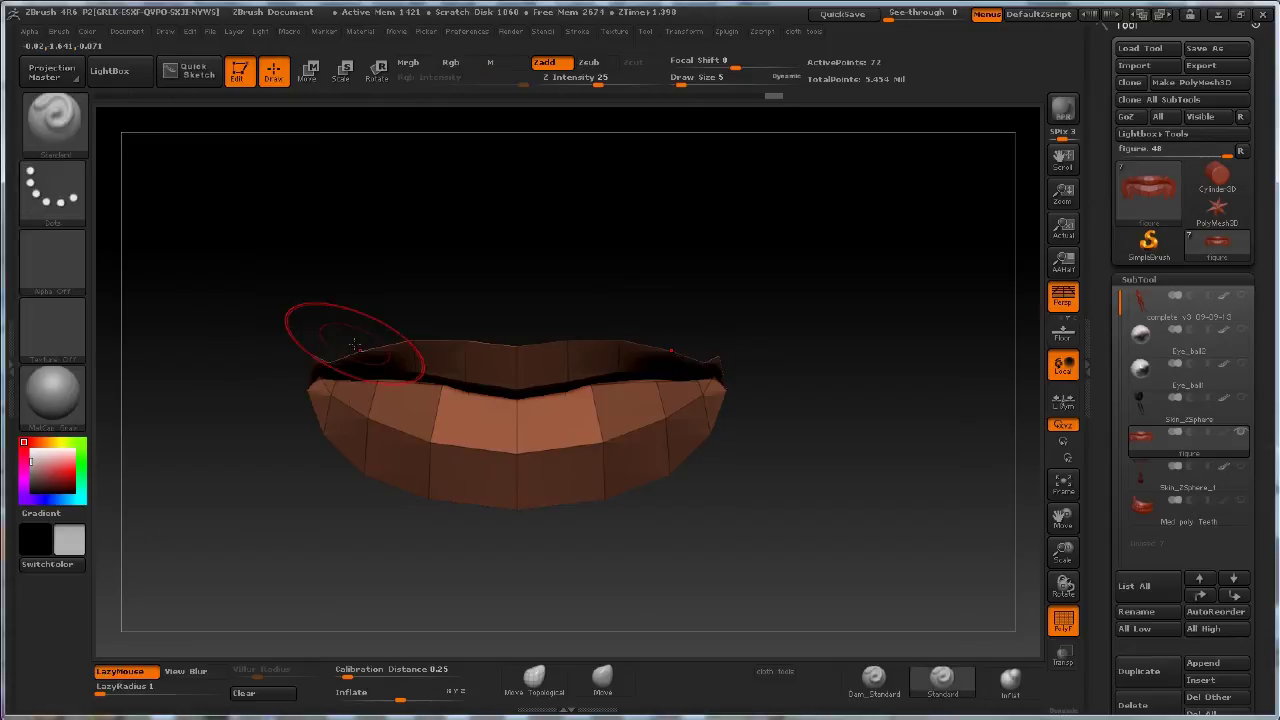
{"action": "mouse_move", "coordinate": [729, 579]}
{"action": "left_mouse_down", "text": "ctrl+shift"}
{"action": "mouse_move", "coordinate": [586, 563]}
{"action": "mouse_move", "coordinate": [347, 472]}
{"action": "left_mouse_up", "text": "ctrl+shift"}
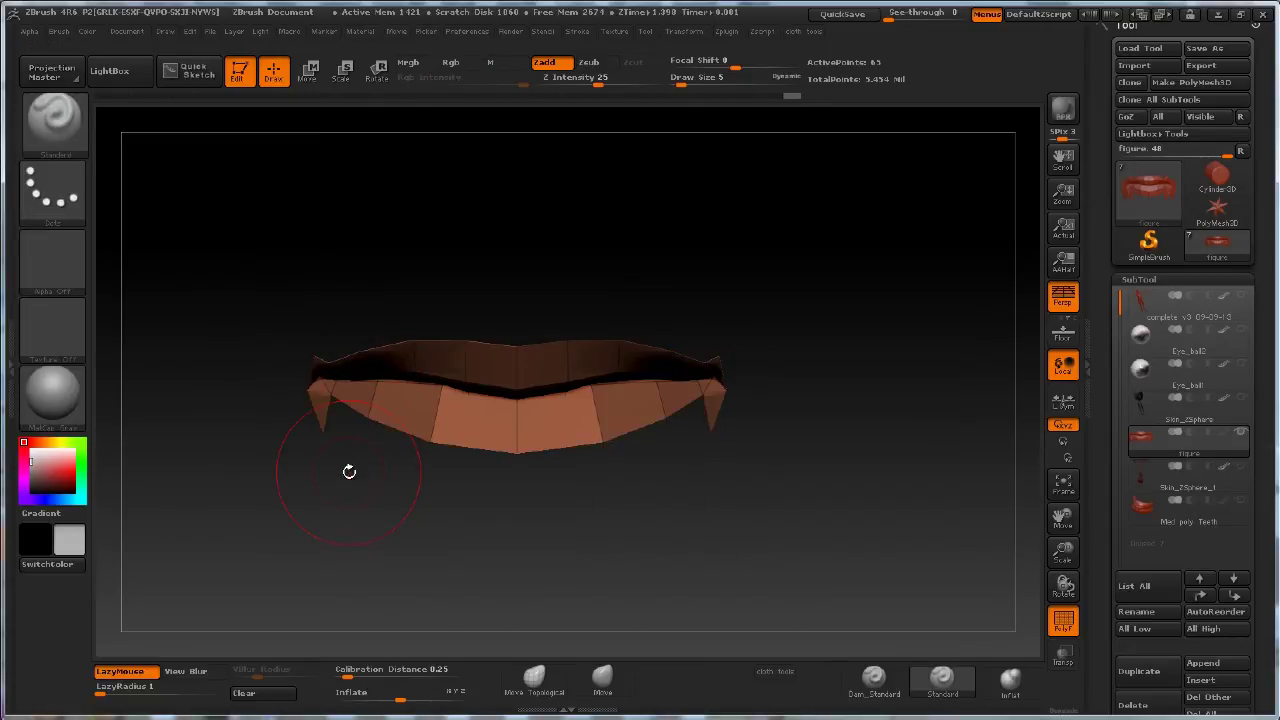
{"action": "left_click_drag", "start_coordinate": [857, 409], "coordinate": [794, 423], "text": "ctrl+shift"}
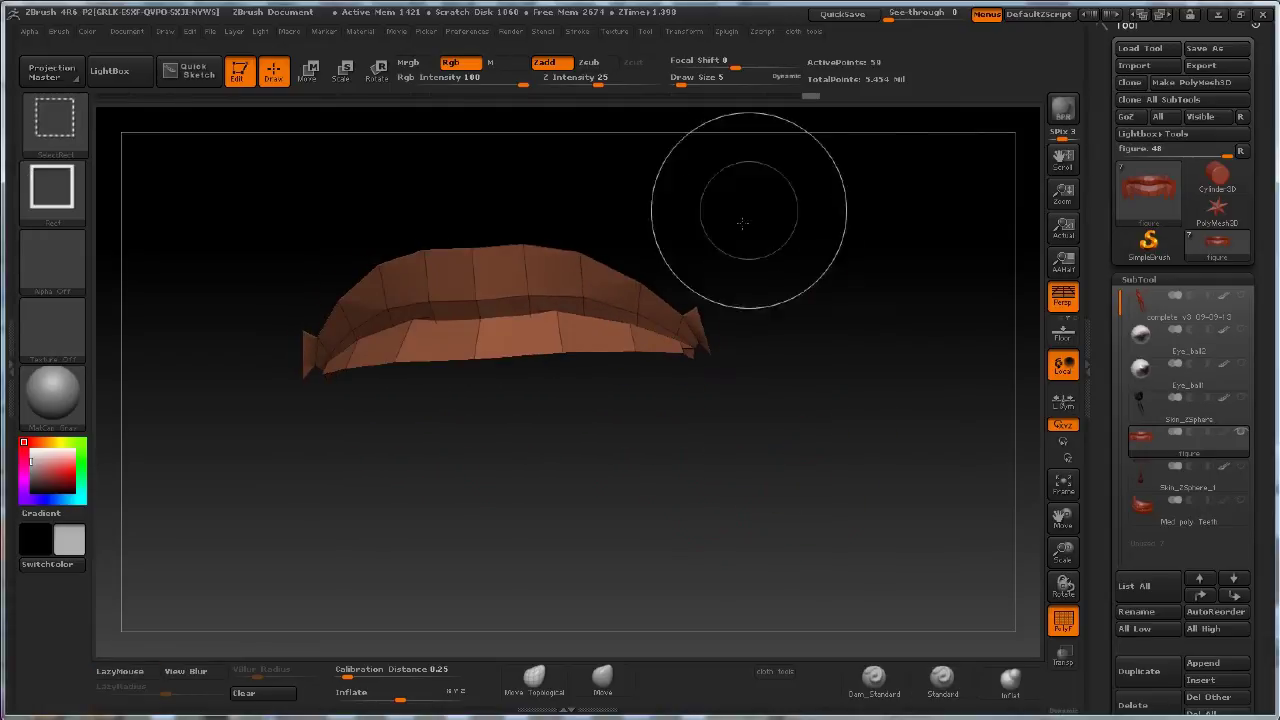
{"action": "left_click_drag", "start_coordinate": [746, 212], "coordinate": [697, 326], "text": "ctrl+shift"}
{"action": "mouse_move", "coordinate": [757, 389]}
{"action": "left_mouse_down"}
{"action": "mouse_move", "coordinate": [720, 409]}
{"action": "mouse_move", "coordinate": [786, 417]}
{"action": "mouse_move", "coordinate": [849, 380]}
{"action": "left_mouse_up"}
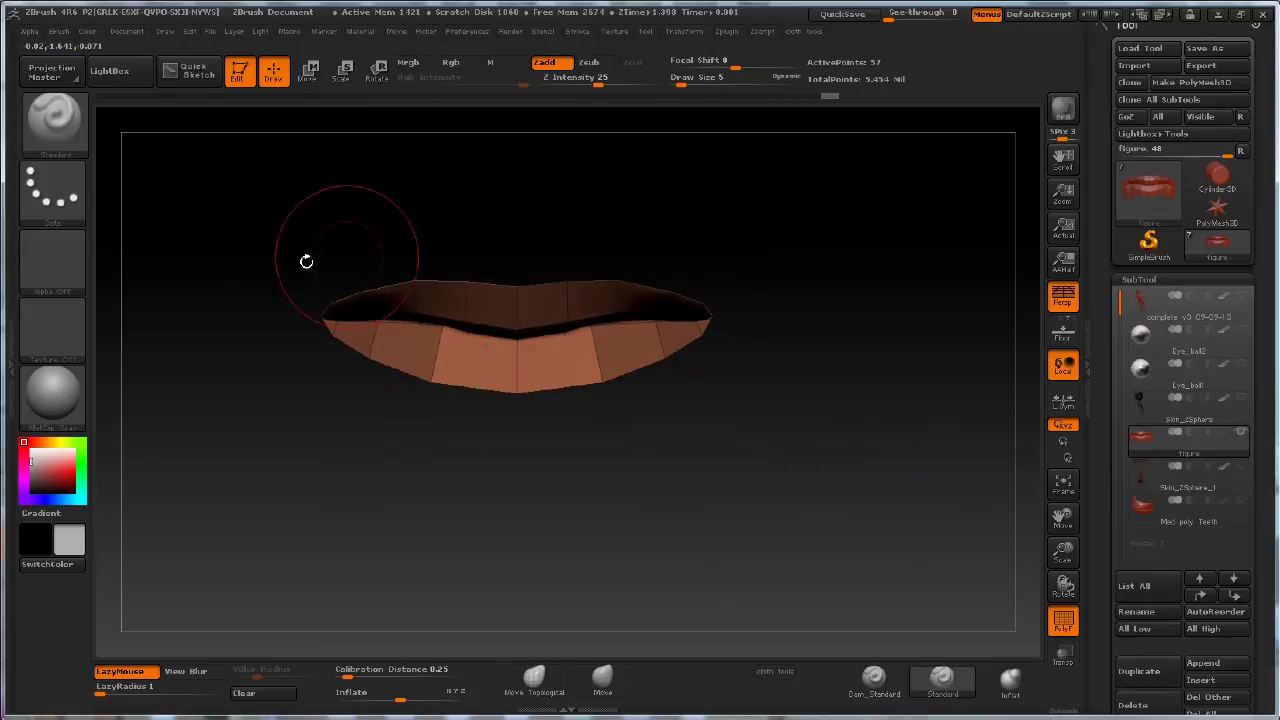
Crease the border of the isolated lip polygons with a crease level of 10 and unhide the rest of the figure
{"action": "left_click", "coordinate": [1140, 279]}
{"action": "left_click_drag", "start_coordinate": [1204, 394], "coordinate": [1193, 366]}
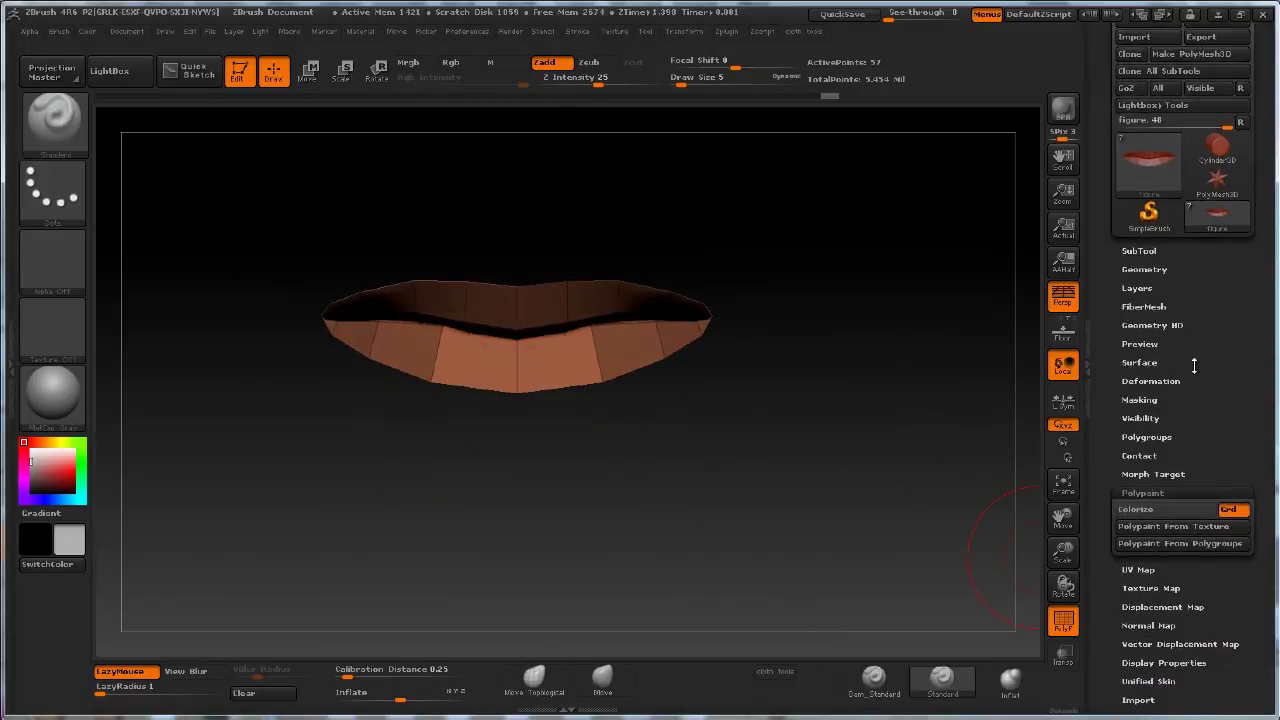
{"action": "left_click", "coordinate": [1145, 264]}
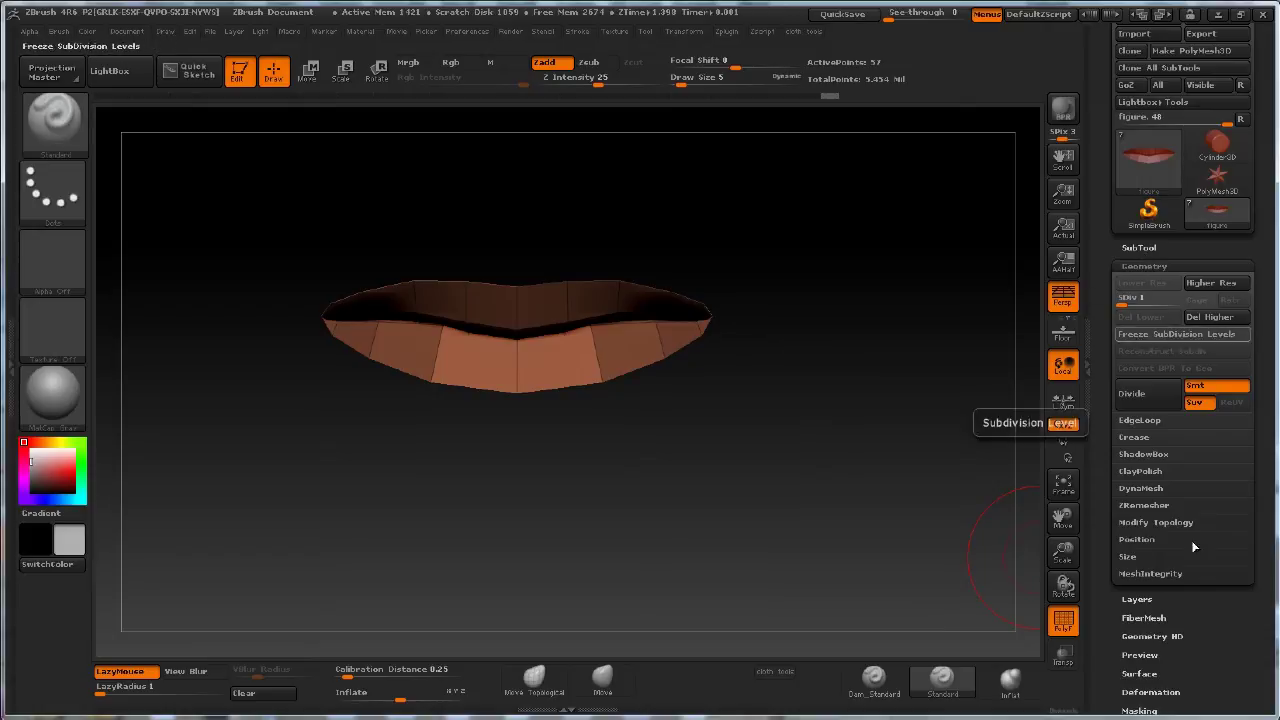
{"action": "left_click_drag", "start_coordinate": [1231, 608], "coordinate": [1230, 554]}
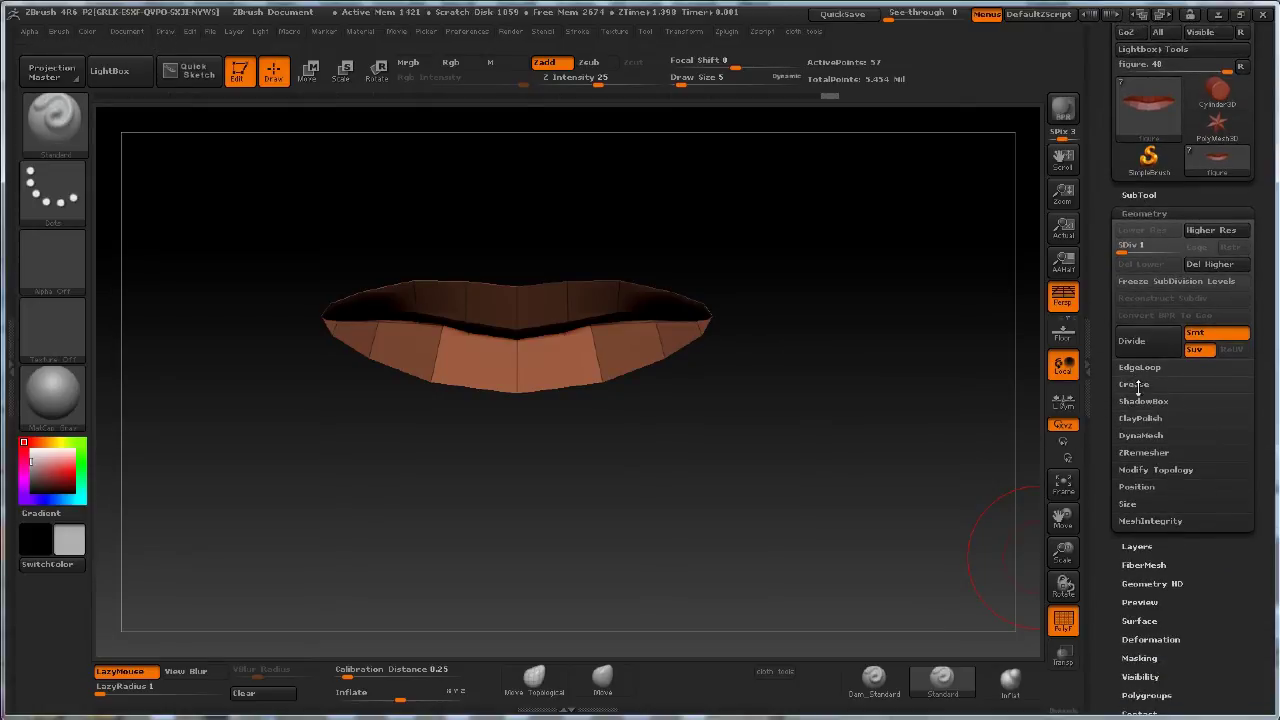
{"action": "left_click", "coordinate": [1134, 386]}
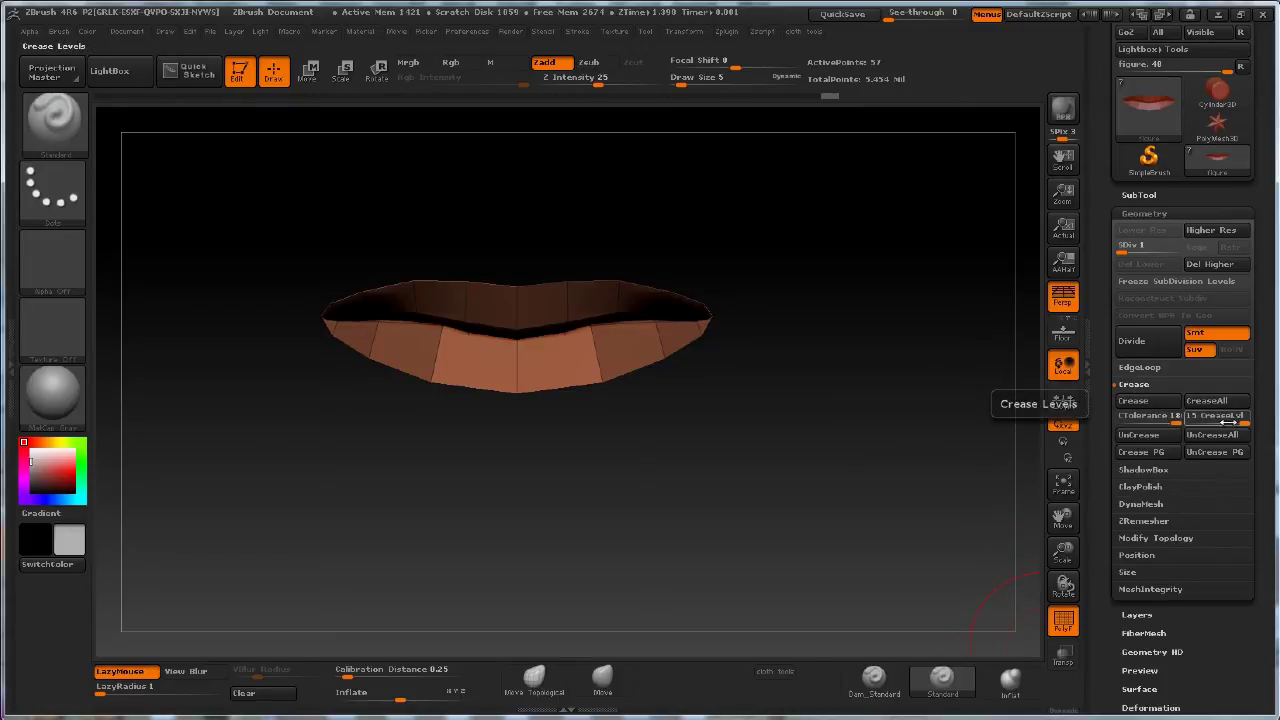
{"action": "left_click_drag", "start_coordinate": [1238, 421], "coordinate": [1233, 421]}
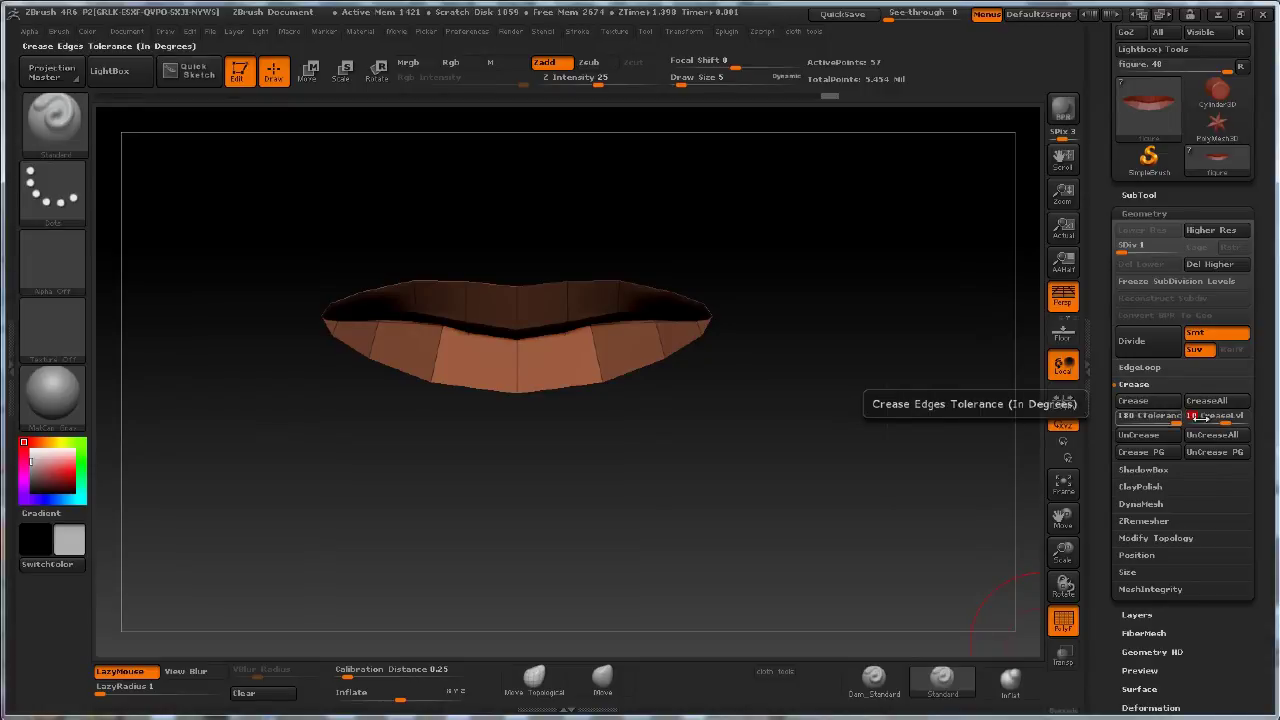
{"action": "left_click", "coordinate": [1143, 407]}
{"action": "left_click", "coordinate": [938, 530], "text": "ctrl+shift"}
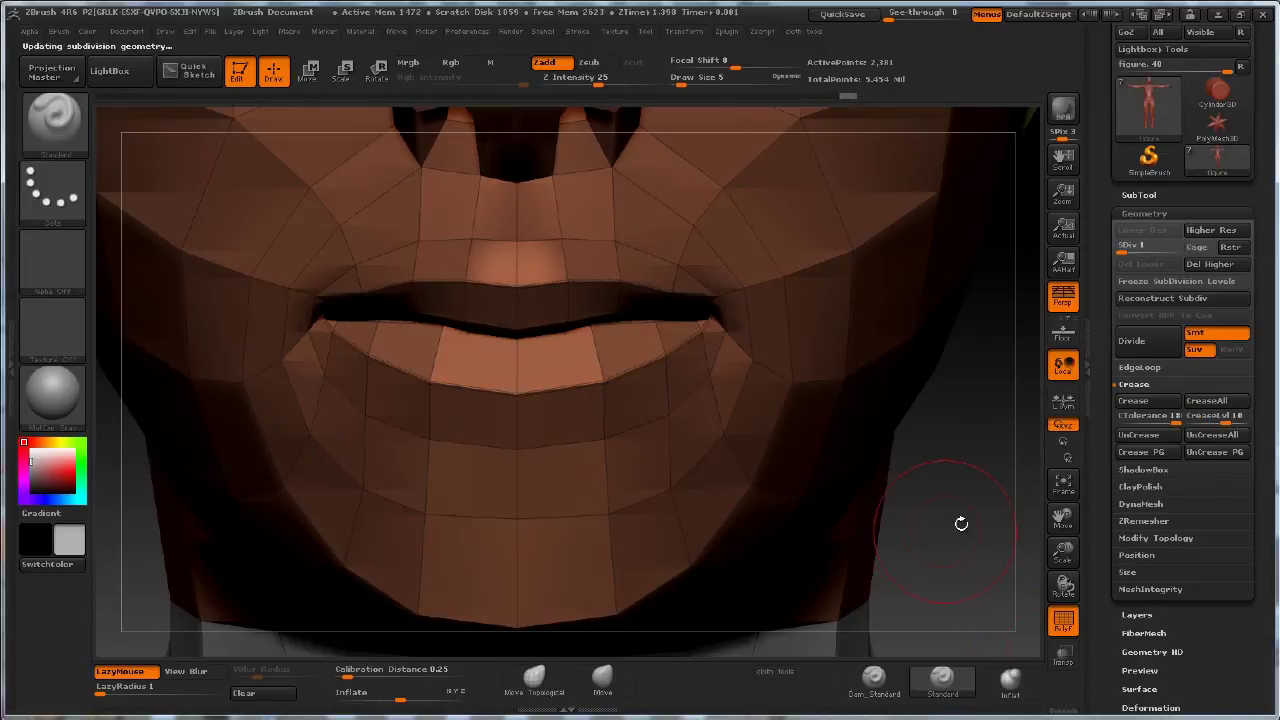
Raise the figure to subdivision level 5 and turn off the polyframe display
{"action": "left_click_drag", "start_coordinate": [958, 510], "coordinate": [806, 257]}
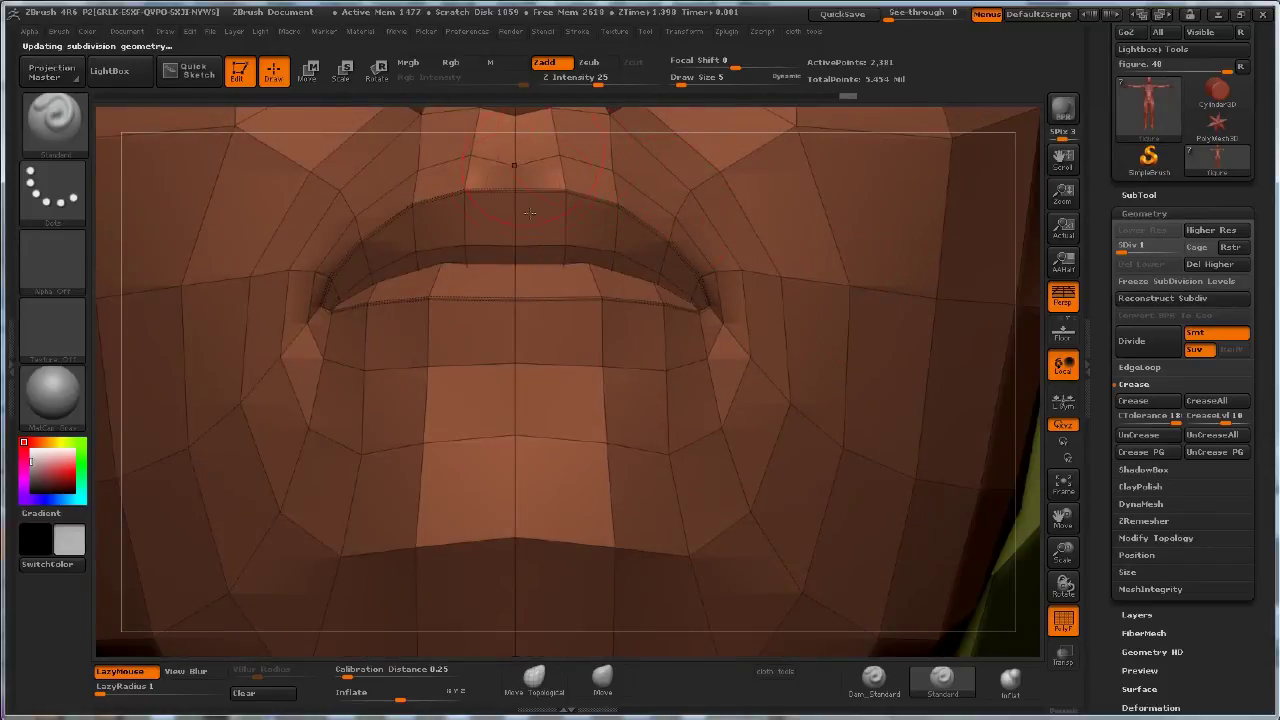
{"action": "left_click_drag", "start_coordinate": [1063, 550], "coordinate": [840, 467]}
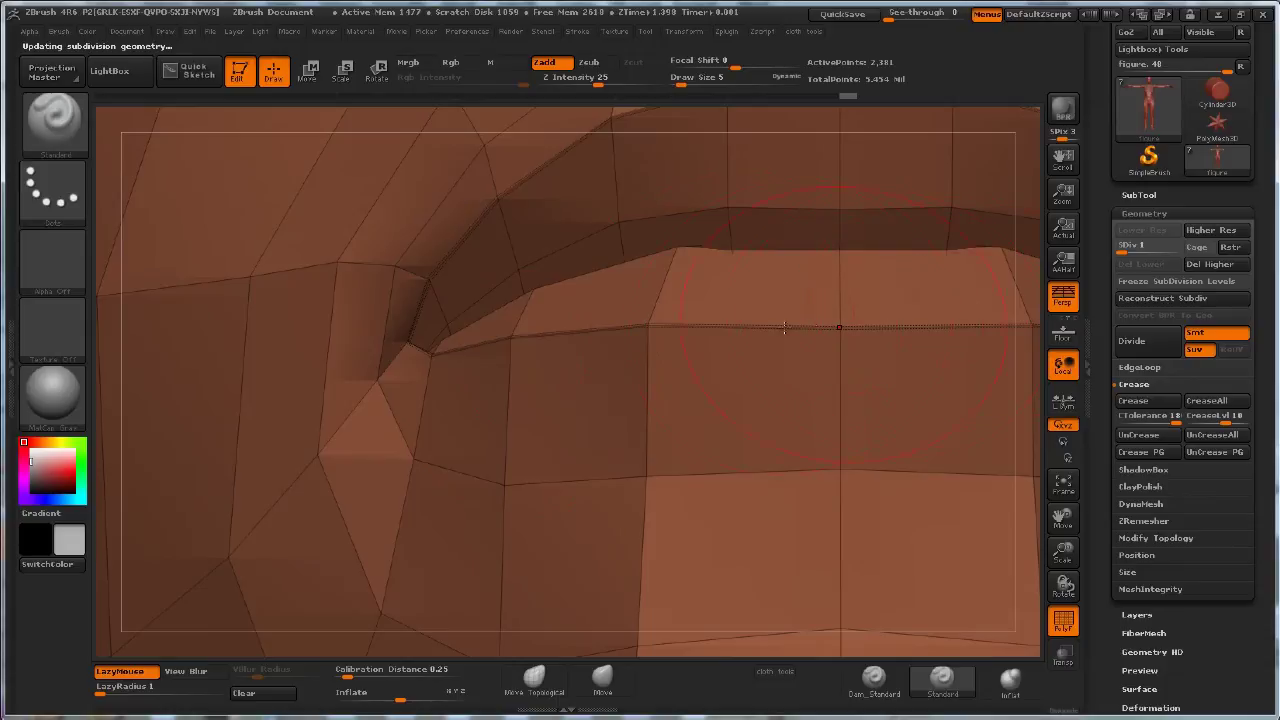
{"action": "left_click_drag", "start_coordinate": [1063, 550], "coordinate": [923, 551]}
{"action": "left_click_drag", "start_coordinate": [869, 500], "coordinate": [948, 582]}
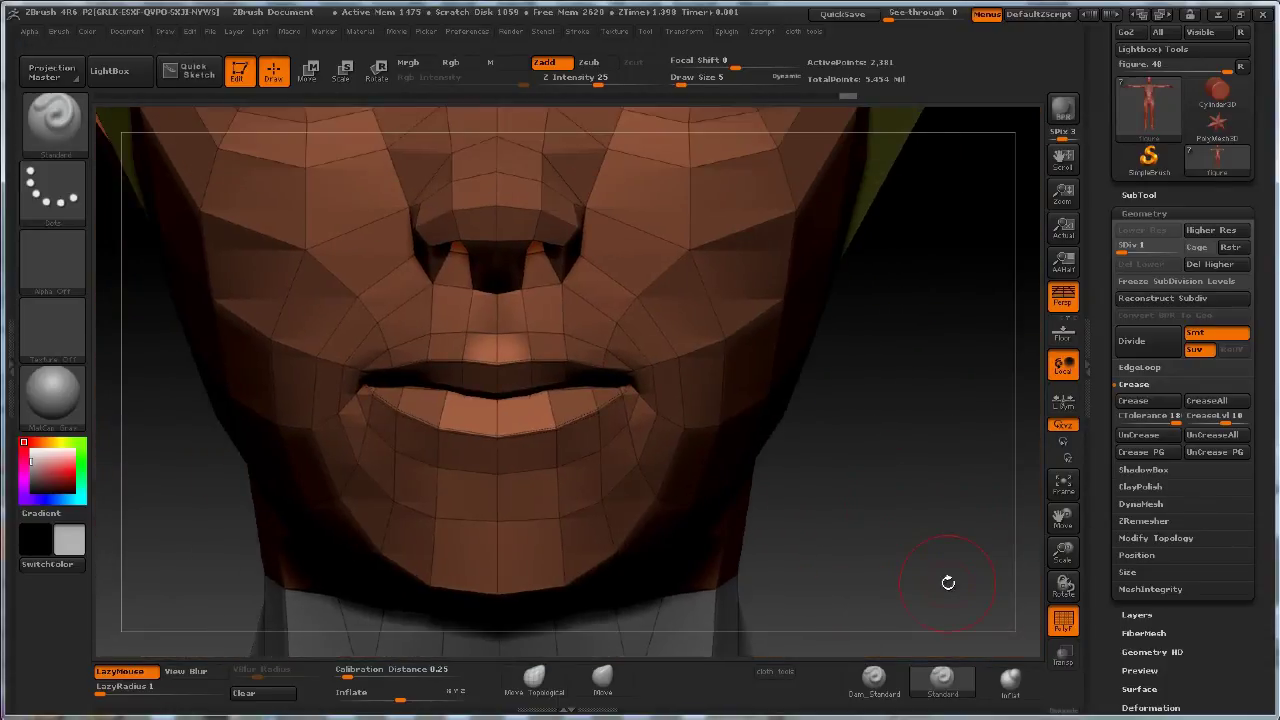
{"action": "key", "text": "ctrl+d"}
{"action": "key", "text": "ctrl+d"}
{"action": "key", "text": "ctrl+d"}
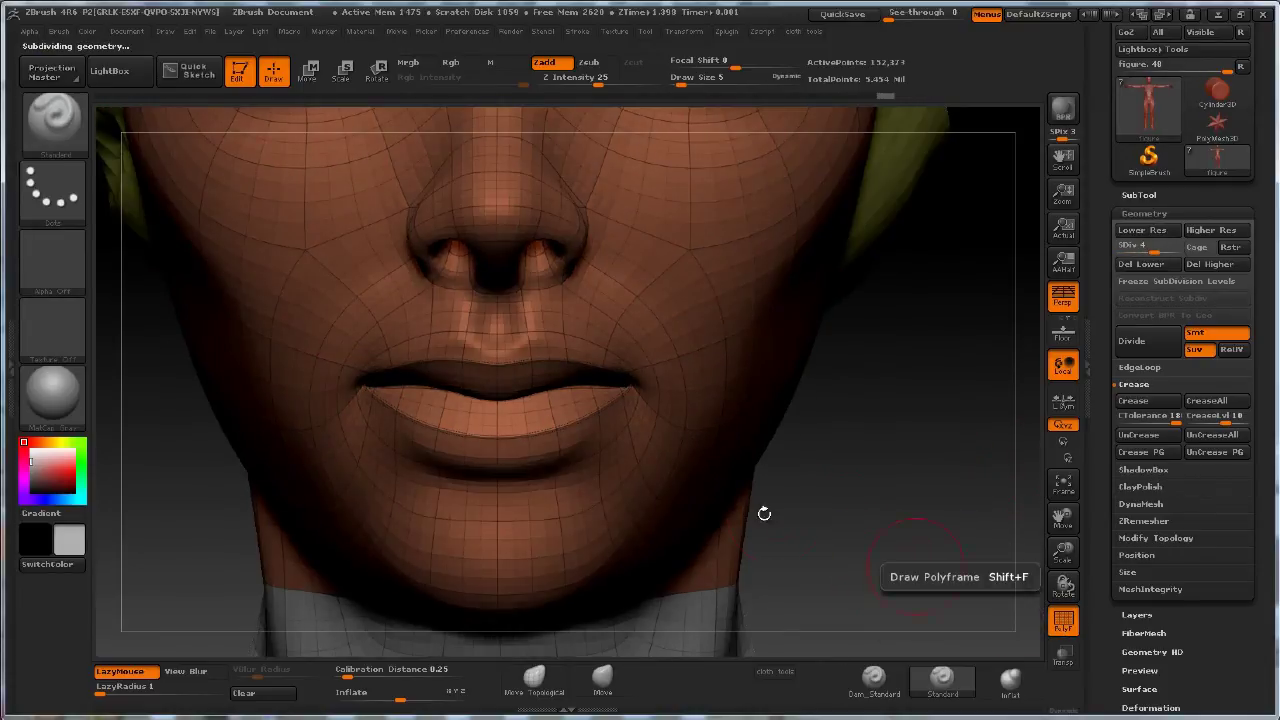
{"action": "key", "text": "ctrl+d"}
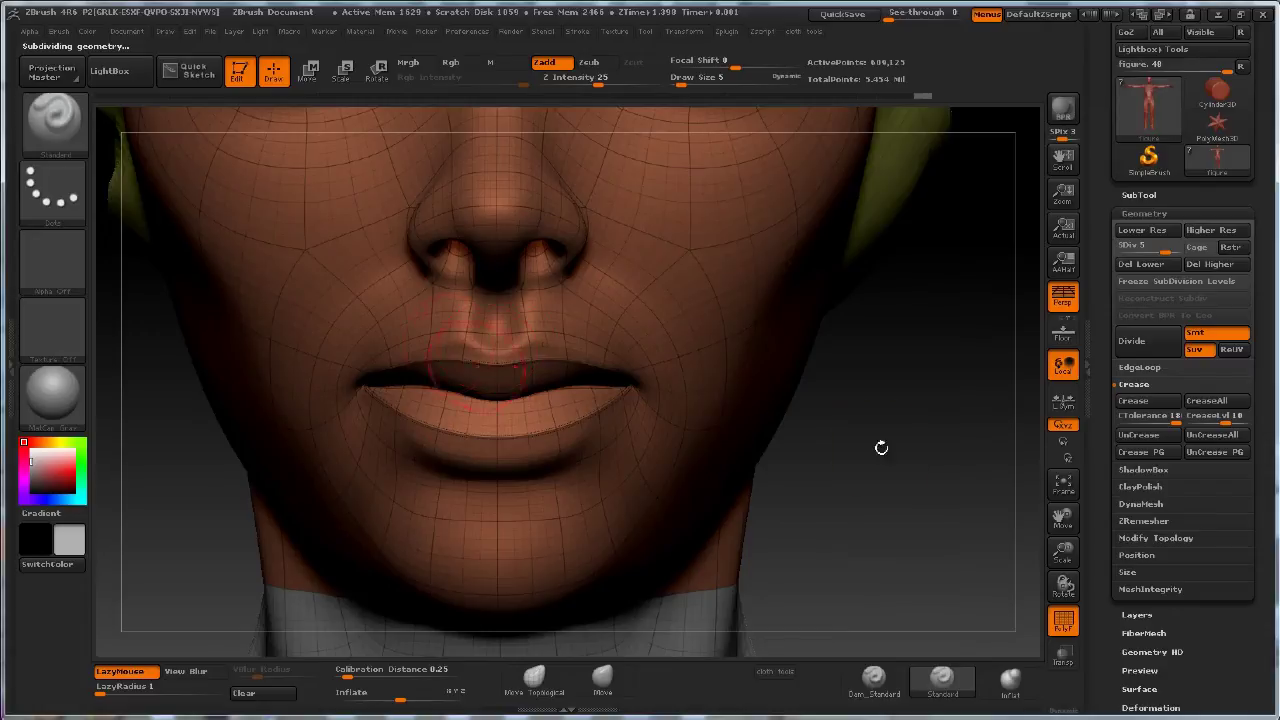
{"action": "left_click_drag", "start_coordinate": [912, 520], "coordinate": [992, 527], "text": "alt"}
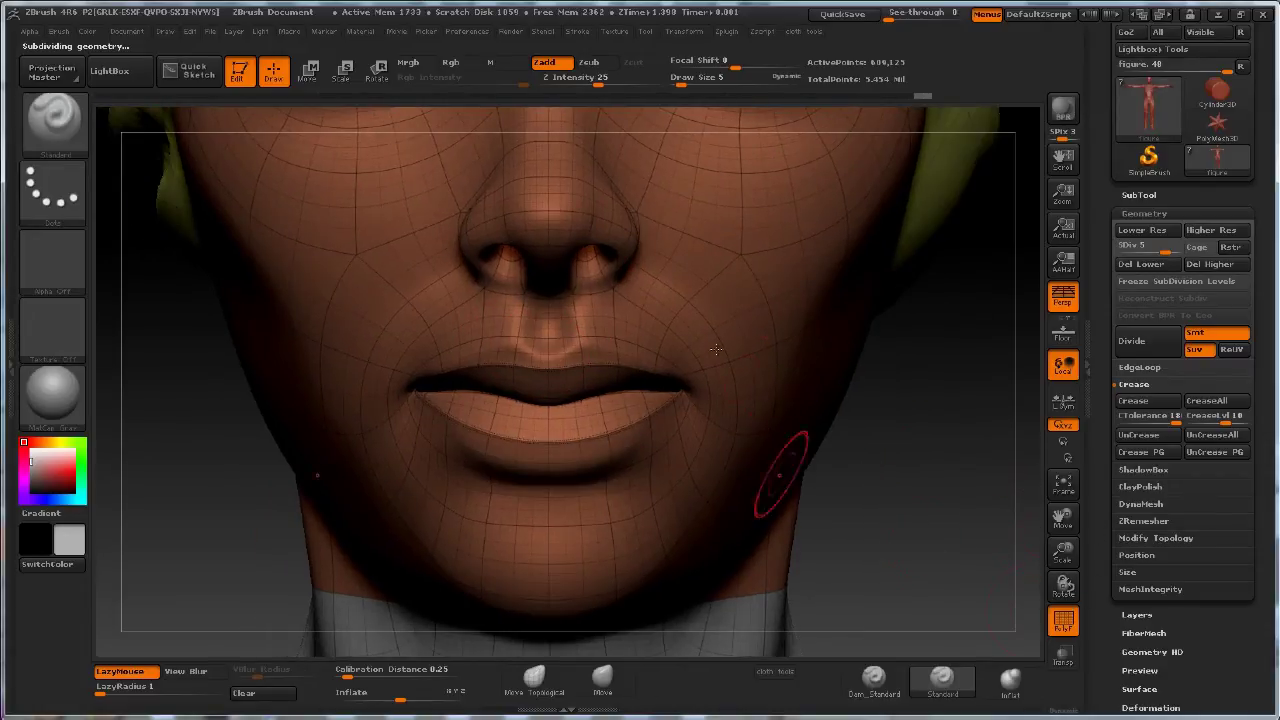
{"action": "left_click", "coordinate": [1064, 622]}
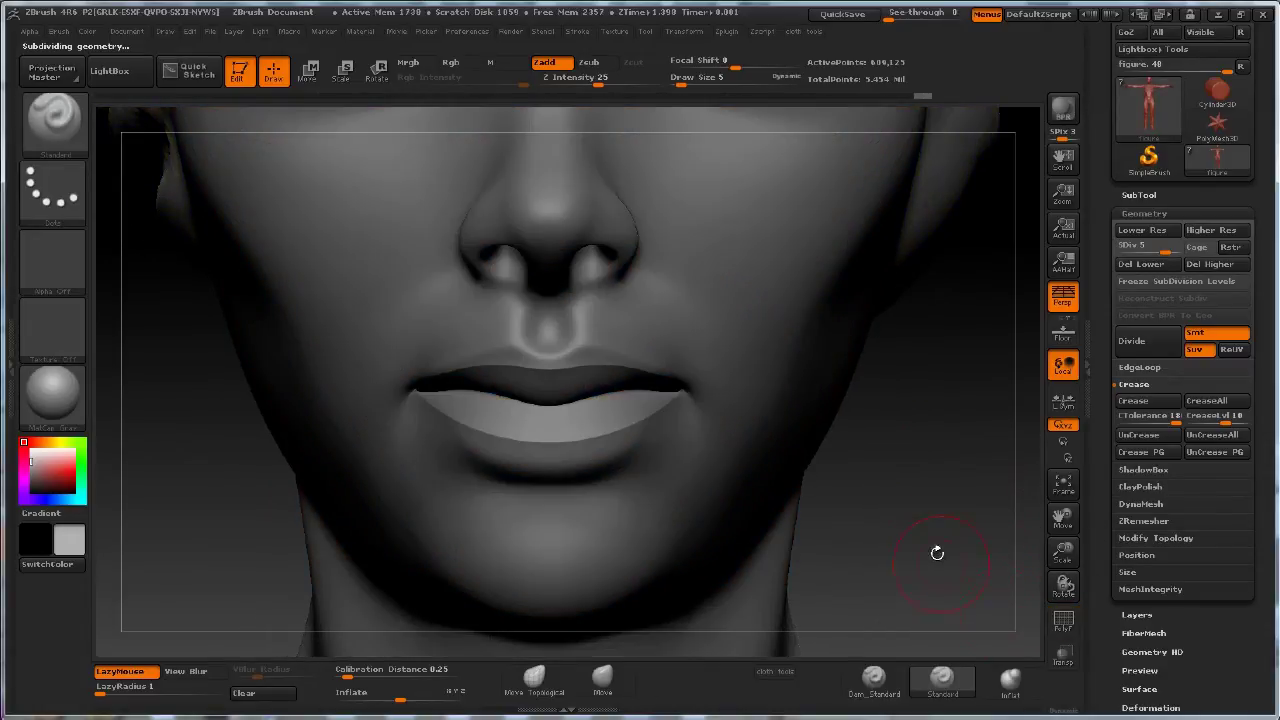
Build up the skin above the upper lip with the ClayBuildup brush at draw size 2 and smooth it
{"action": "mouse_move", "coordinate": [936, 535]}
{"action": "left_mouse_down"}
{"action": "mouse_move", "coordinate": [908, 477]}
{"action": "mouse_move", "coordinate": [614, 371]}
{"action": "left_mouse_up"}
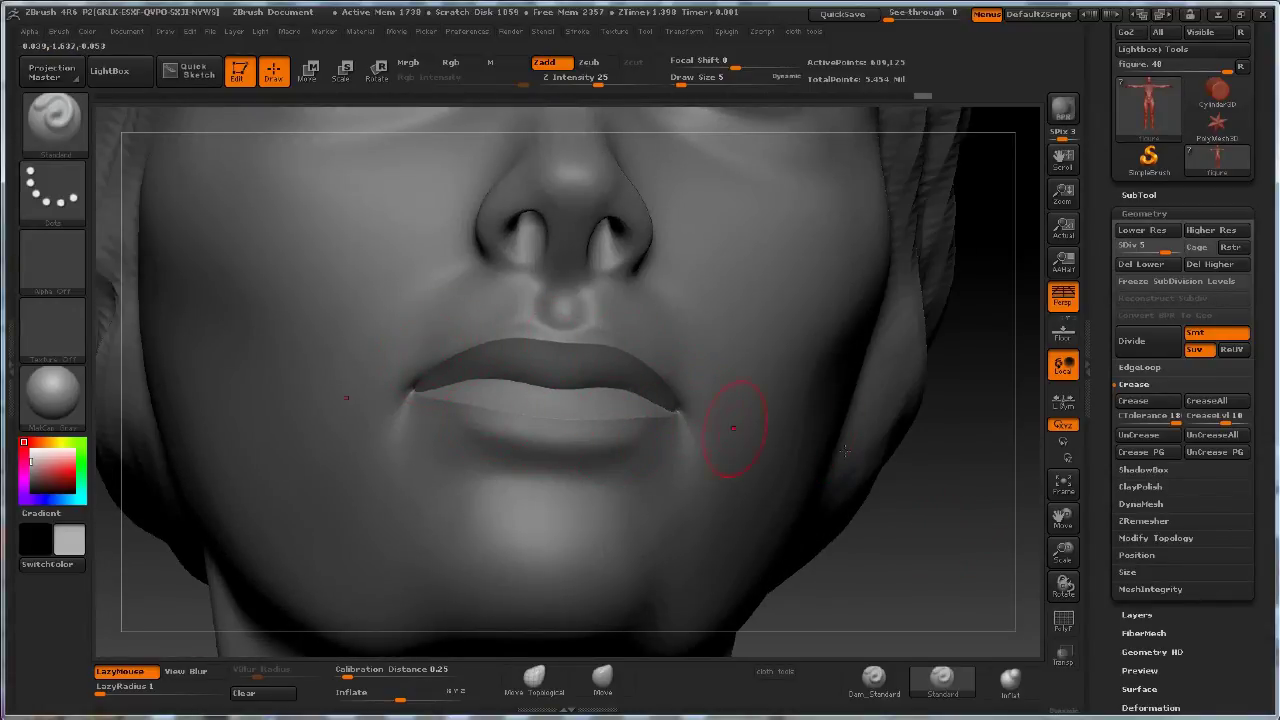
{"action": "left_click_drag", "start_coordinate": [929, 500], "coordinate": [980, 523]}
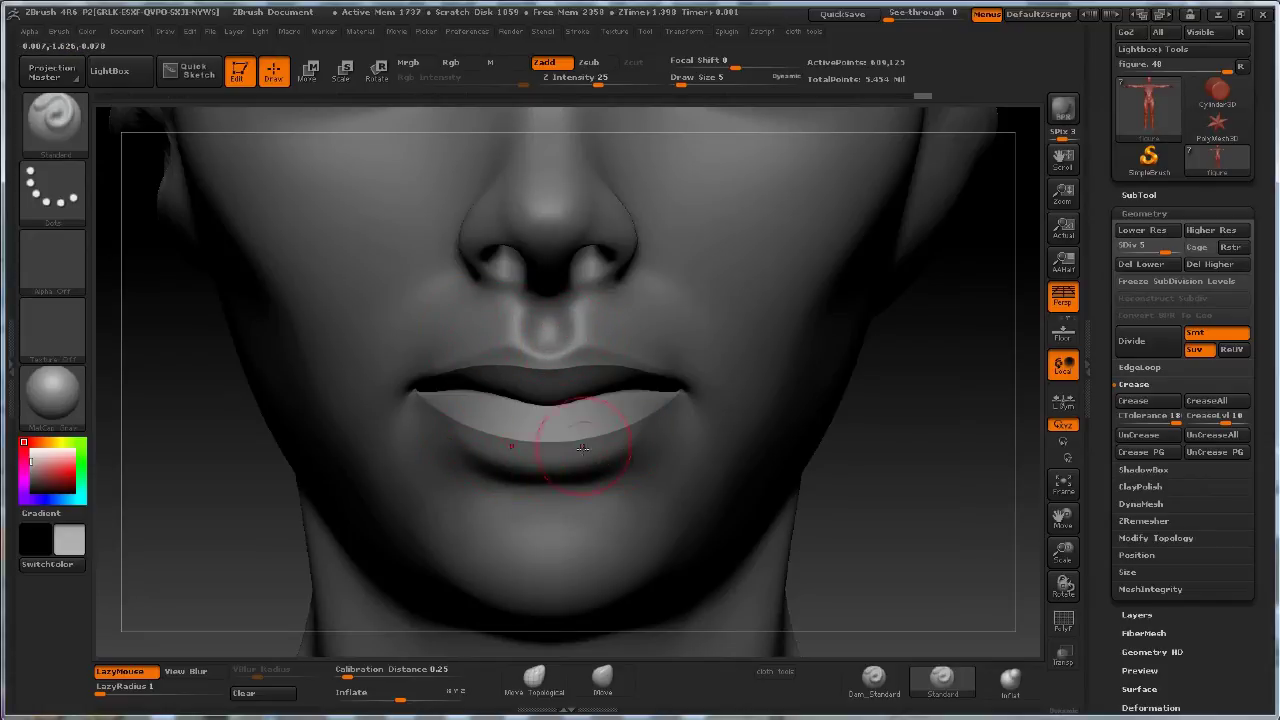
{"action": "left_click_drag", "start_coordinate": [943, 480], "coordinate": [948, 494]}
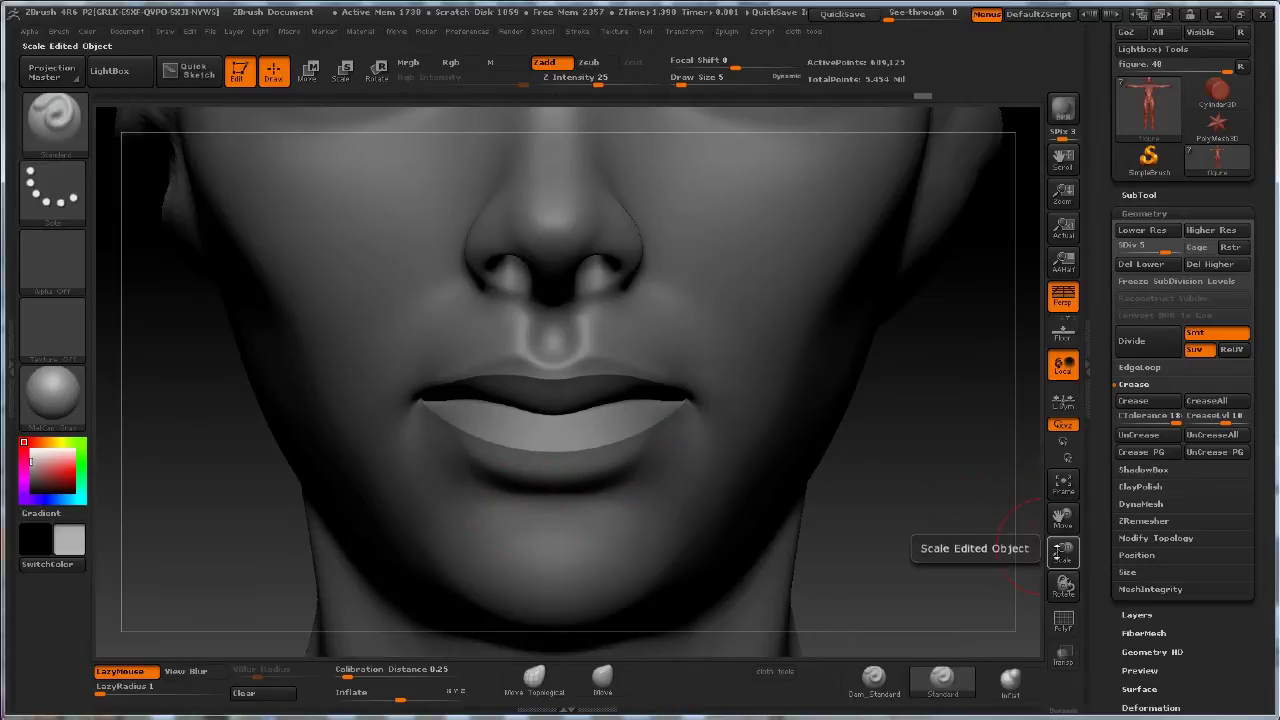
{"action": "left_click_drag", "start_coordinate": [1058, 553], "coordinate": [897, 416]}
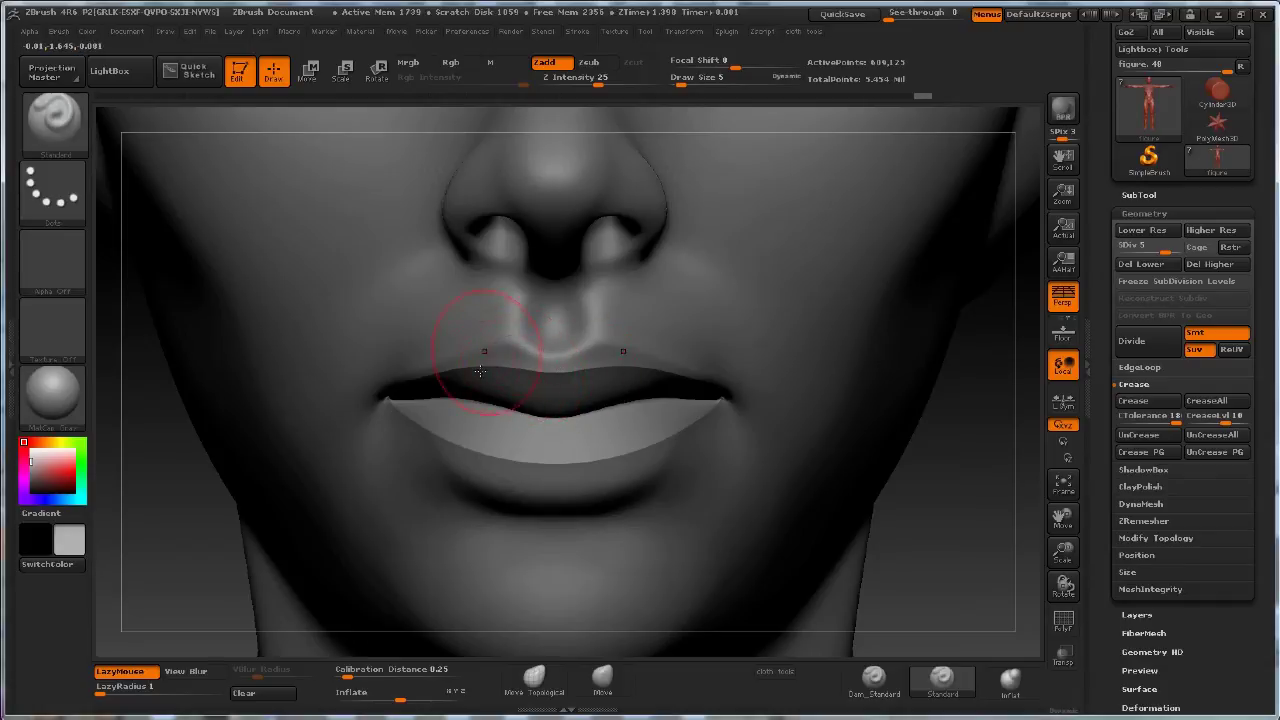
{"action": "left_click", "coordinate": [682, 81]}
{"action": "type", "text": "2"}
{"action": "key", "text": "Return"}
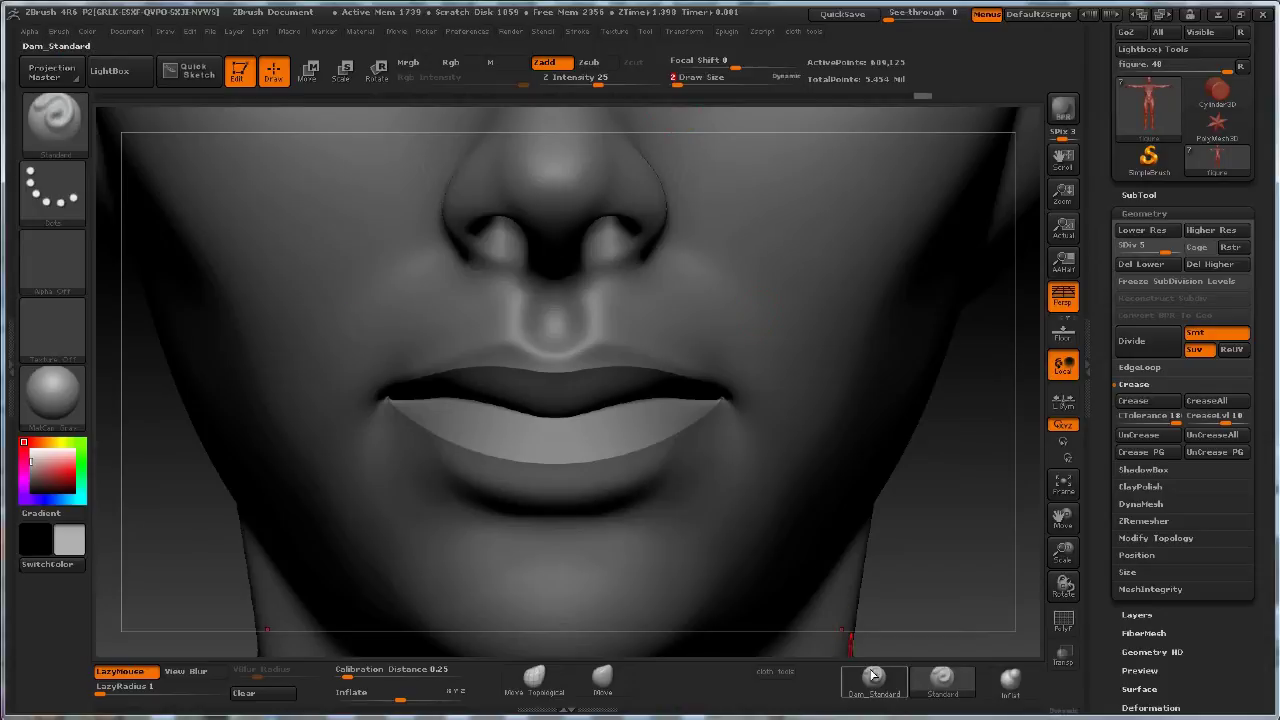
{"action": "left_click", "coordinate": [1088, 383]}
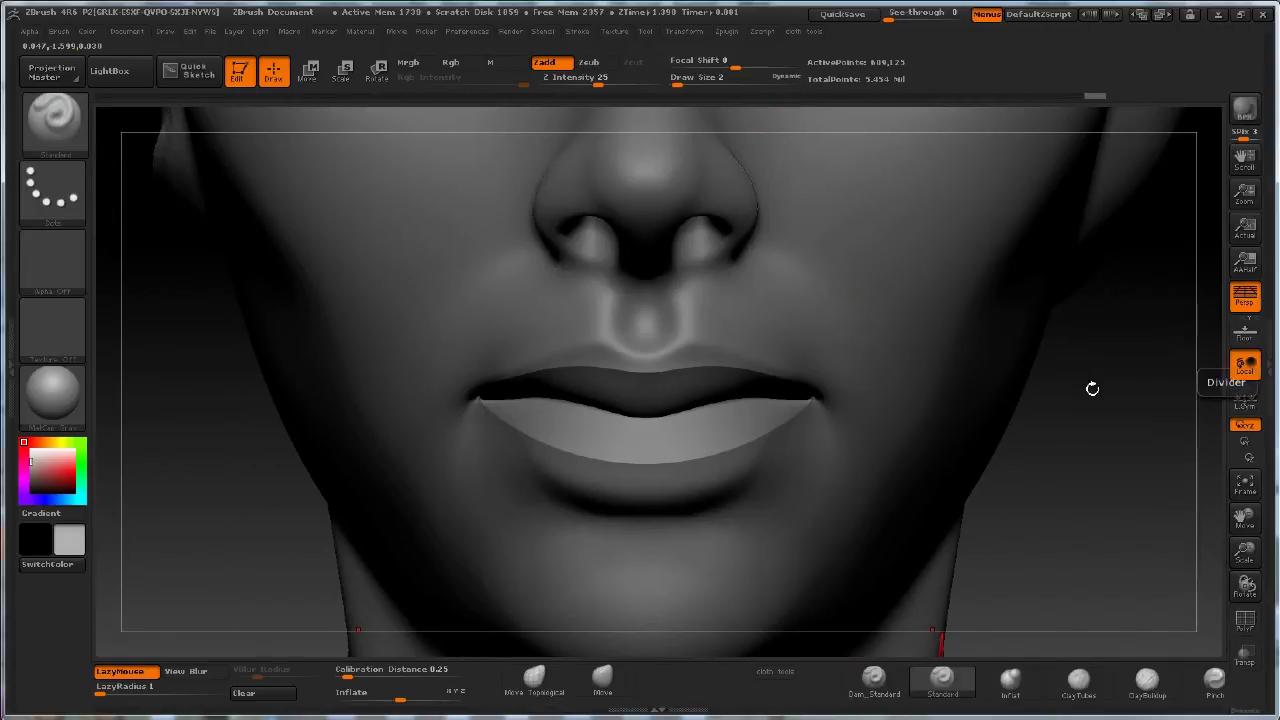
{"action": "left_click", "coordinate": [1147, 682]}
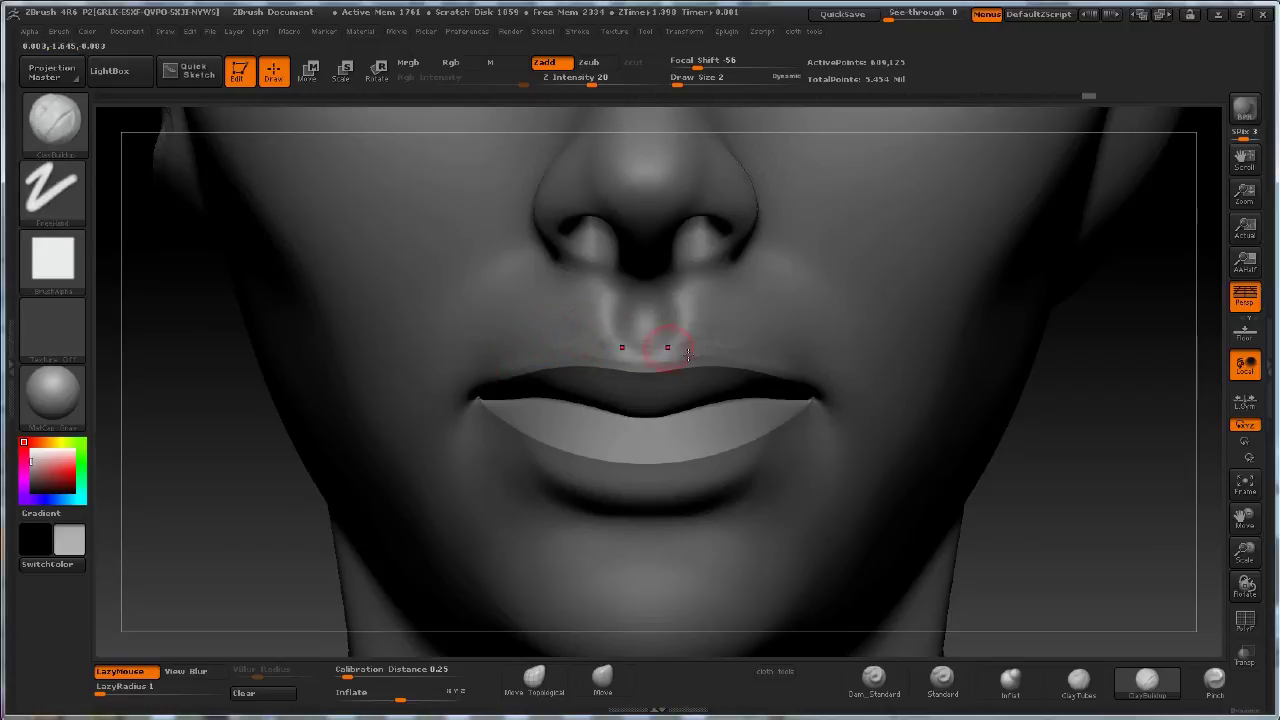
{"action": "key", "text": "shift"}
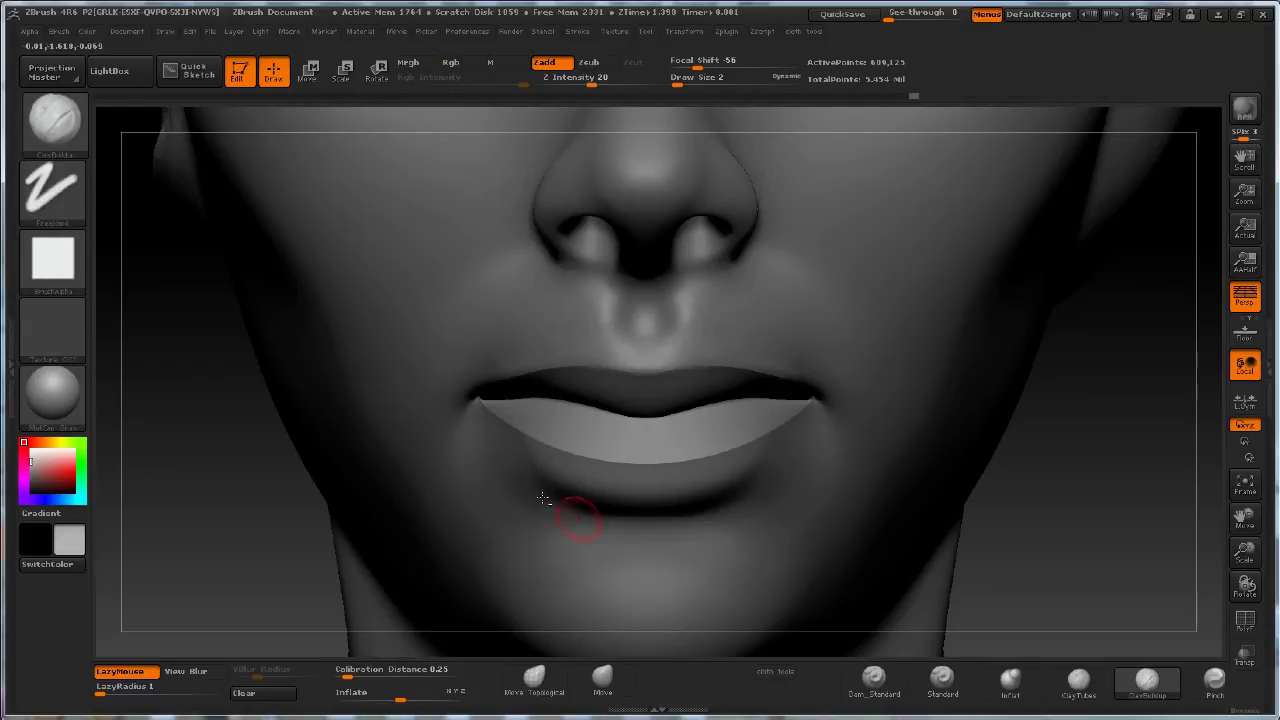
Fill in the hollow beneath the lower lip's creased edge with ClayBuildup strokes and smooth the area
{"action": "mouse_move", "coordinate": [600, 518]}
{"action": "left_mouse_down"}
{"action": "mouse_move", "coordinate": [528, 478]}
{"action": "mouse_move", "coordinate": [670, 489]}
{"action": "mouse_move", "coordinate": [793, 451]}
{"action": "left_mouse_up"}
{"action": "mouse_move", "coordinate": [665, 484]}
{"action": "left_mouse_down"}
{"action": "mouse_move", "coordinate": [694, 477]}
{"action": "mouse_move", "coordinate": [614, 514]}
{"action": "mouse_move", "coordinate": [650, 500]}
{"action": "mouse_move", "coordinate": [620, 484]}
{"action": "left_mouse_up"}
{"action": "key", "text": "shift"}
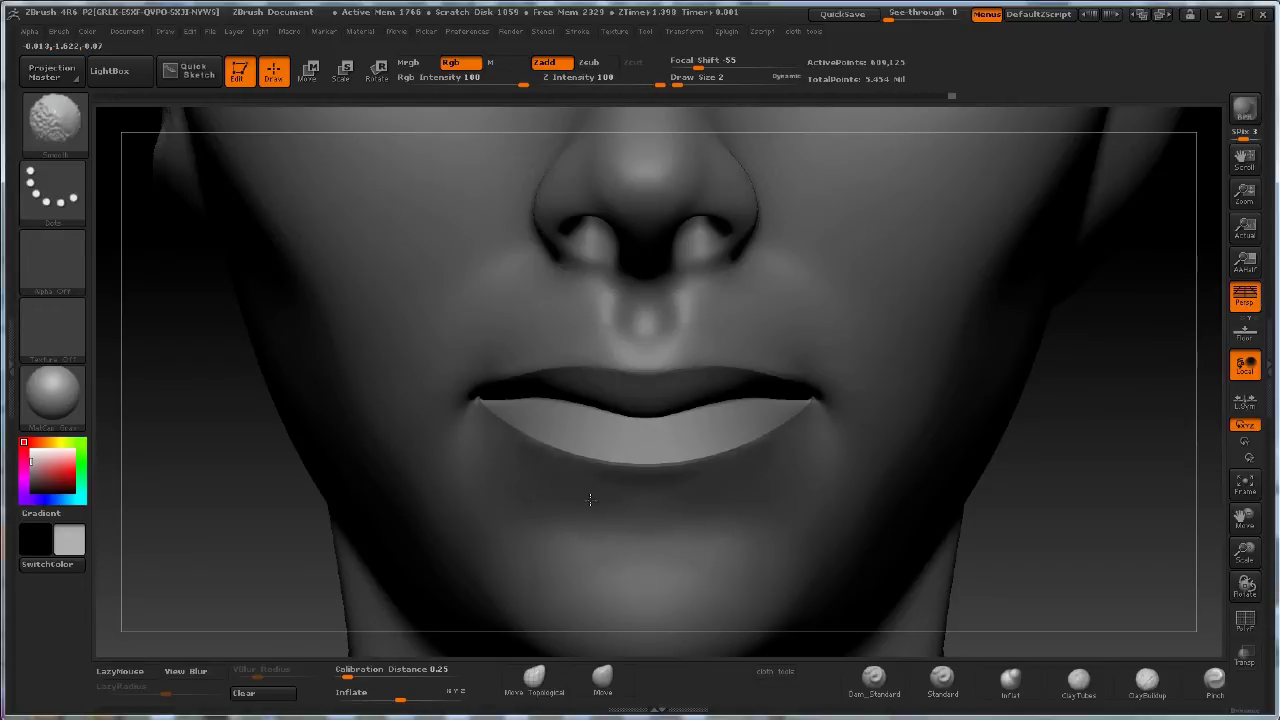
Bring the figure mesh back down to the lowest subdivision level
{"action": "key", "text": "ctrl+d"}
{"action": "key", "text": "shift+d"}
{"action": "key", "text": "b"}
{"action": "key", "text": "c"}
{"action": "key", "text": "b"}
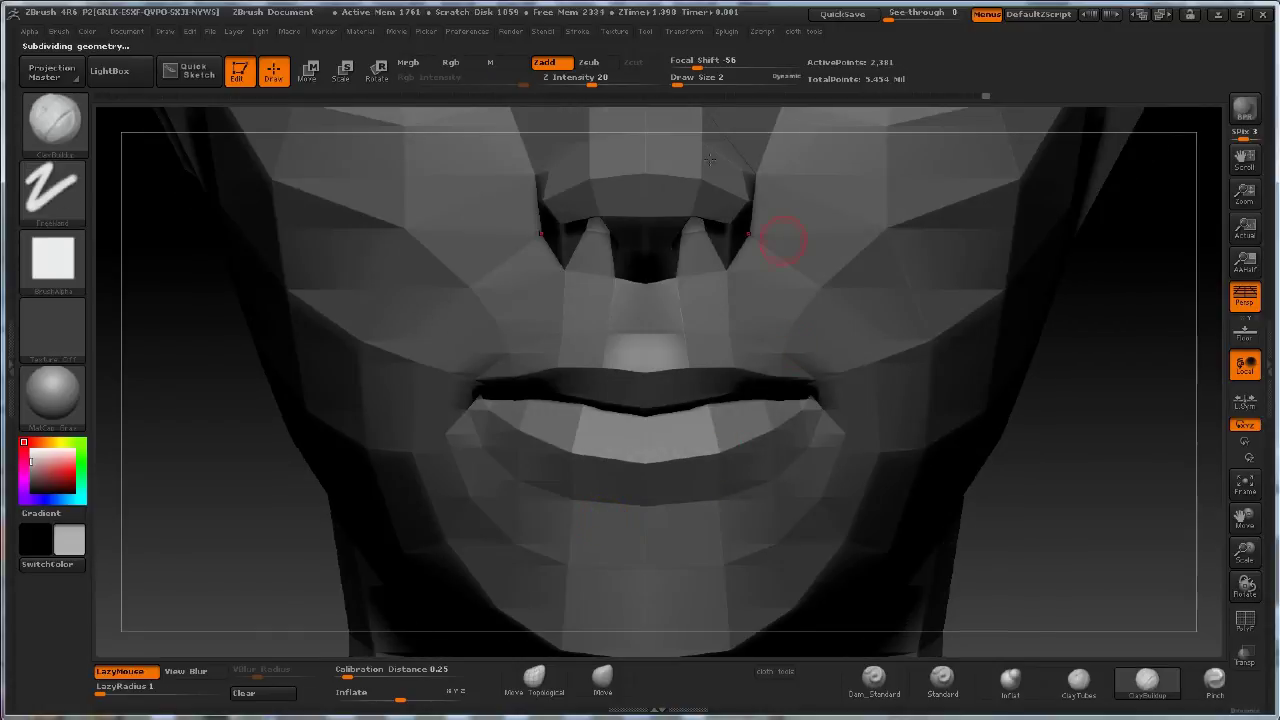
Raise the upper lip's two peaks into a stronger cupid's bow with the Move Topological brush at draw size 6
{"action": "left_click", "coordinate": [532, 680]}
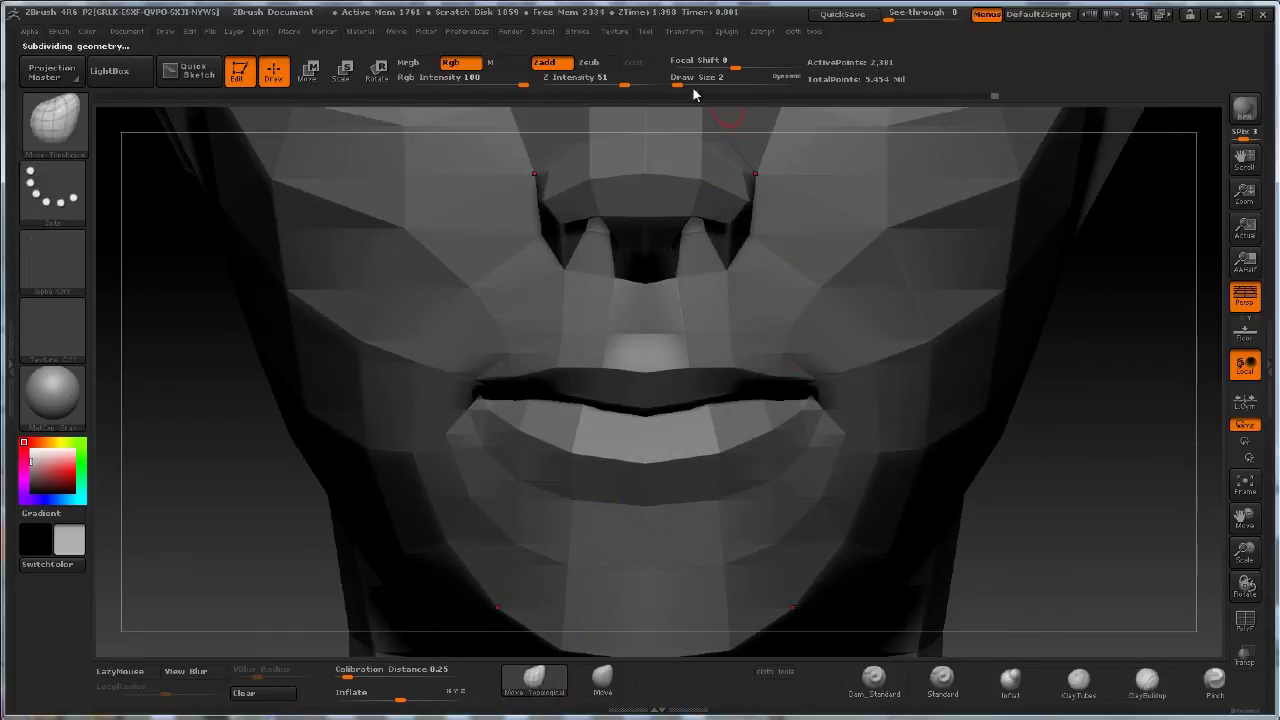
{"action": "left_click_drag", "start_coordinate": [678, 84], "coordinate": [684, 84]}
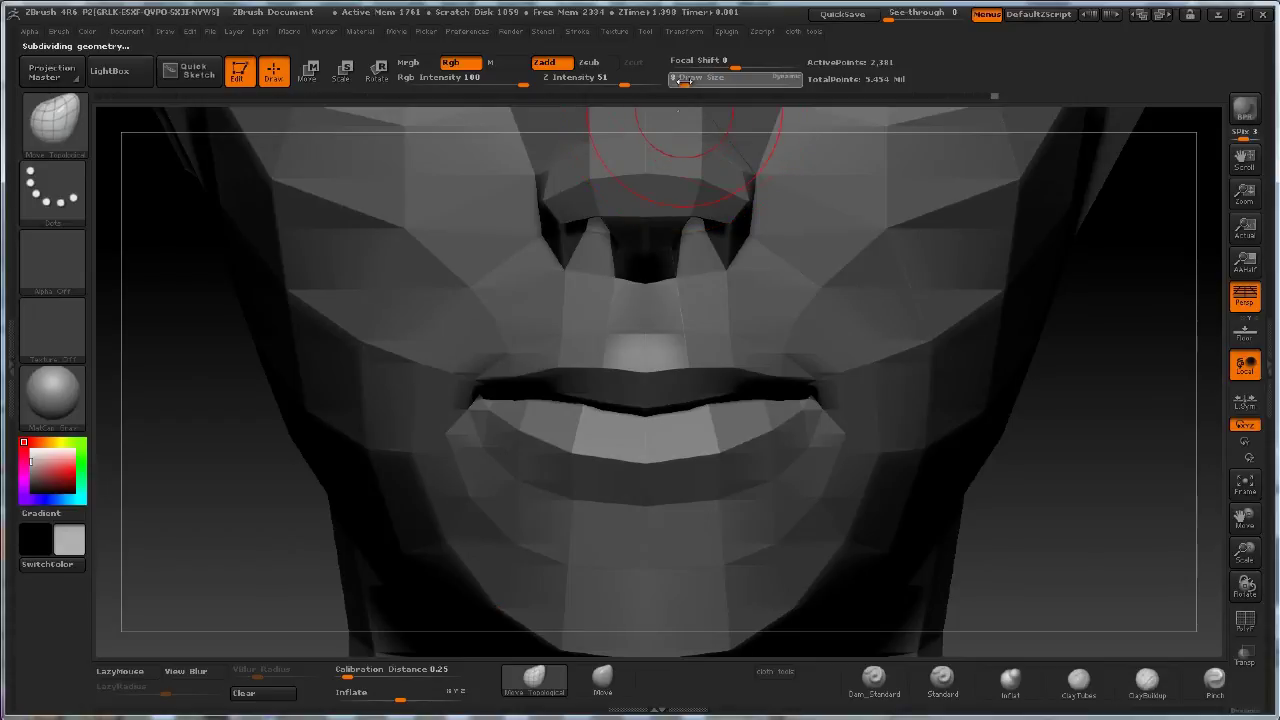
{"action": "left_click_drag", "start_coordinate": [1057, 449], "coordinate": [954, 247]}
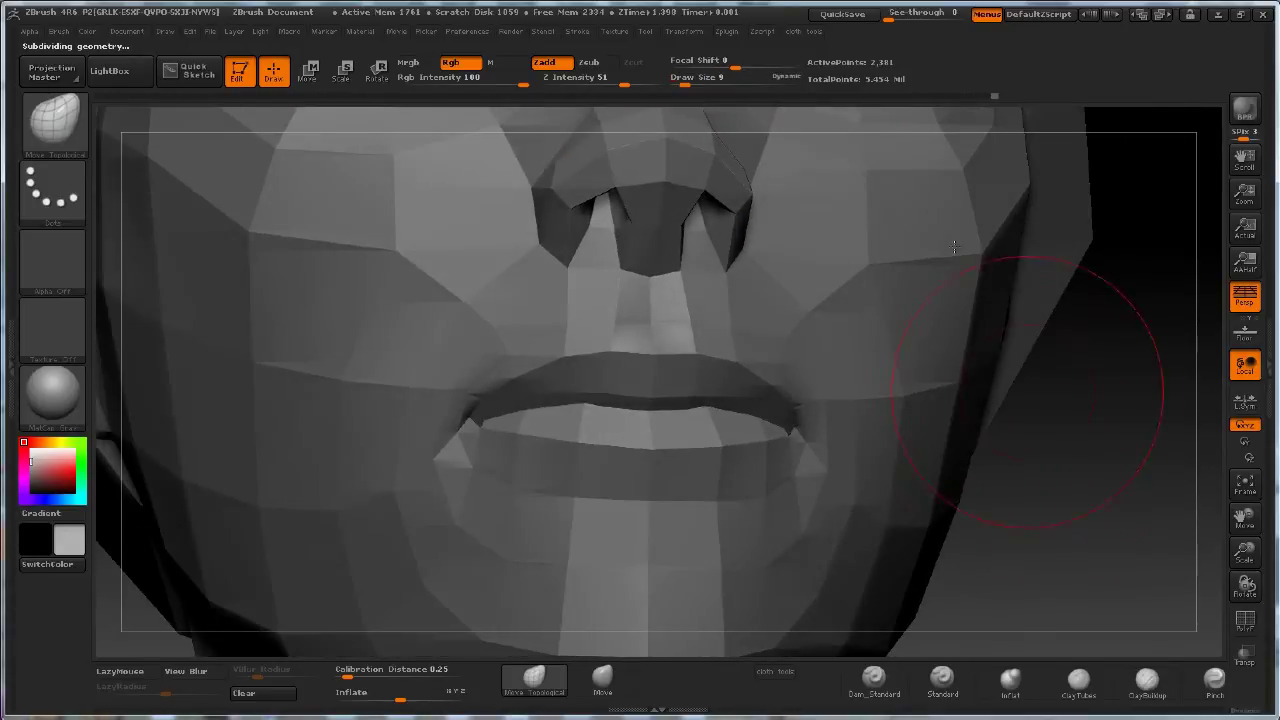
{"action": "left_click_drag", "start_coordinate": [680, 80], "coordinate": [676, 80]}
{"action": "mouse_move", "coordinate": [707, 360]}
{"action": "left_mouse_down"}
{"action": "mouse_move", "coordinate": [712, 332]}
{"action": "mouse_move", "coordinate": [736, 345]}
{"action": "left_mouse_up"}
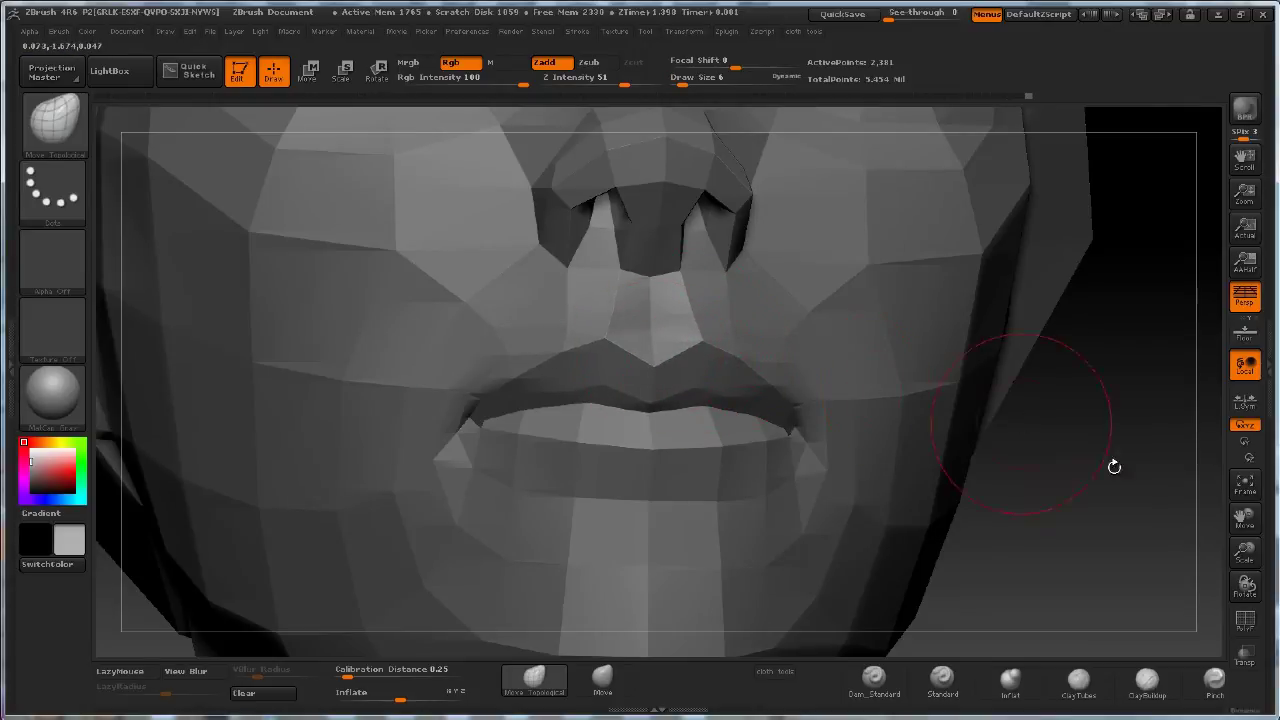
Reshape the lower lip's outer edge near the centre with the Move Topological brush
{"action": "left_click_drag", "start_coordinate": [1114, 466], "coordinate": [1070, 490]}
{"action": "left_click_drag", "start_coordinate": [751, 442], "coordinate": [743, 477]}
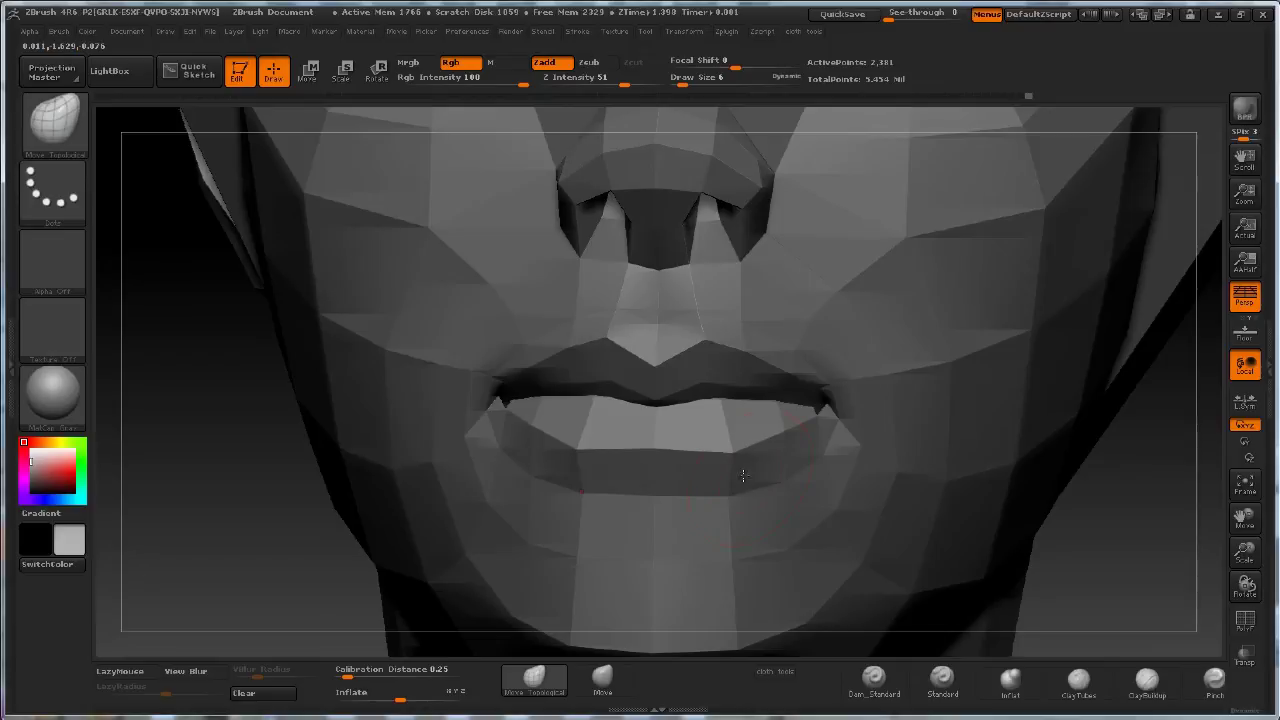
{"action": "left_click_drag", "start_coordinate": [660, 462], "coordinate": [677, 461]}
Step the figure up to subdivision level 4 to check the reshaped, creased lips
{"action": "key", "text": "ctrl+d"}
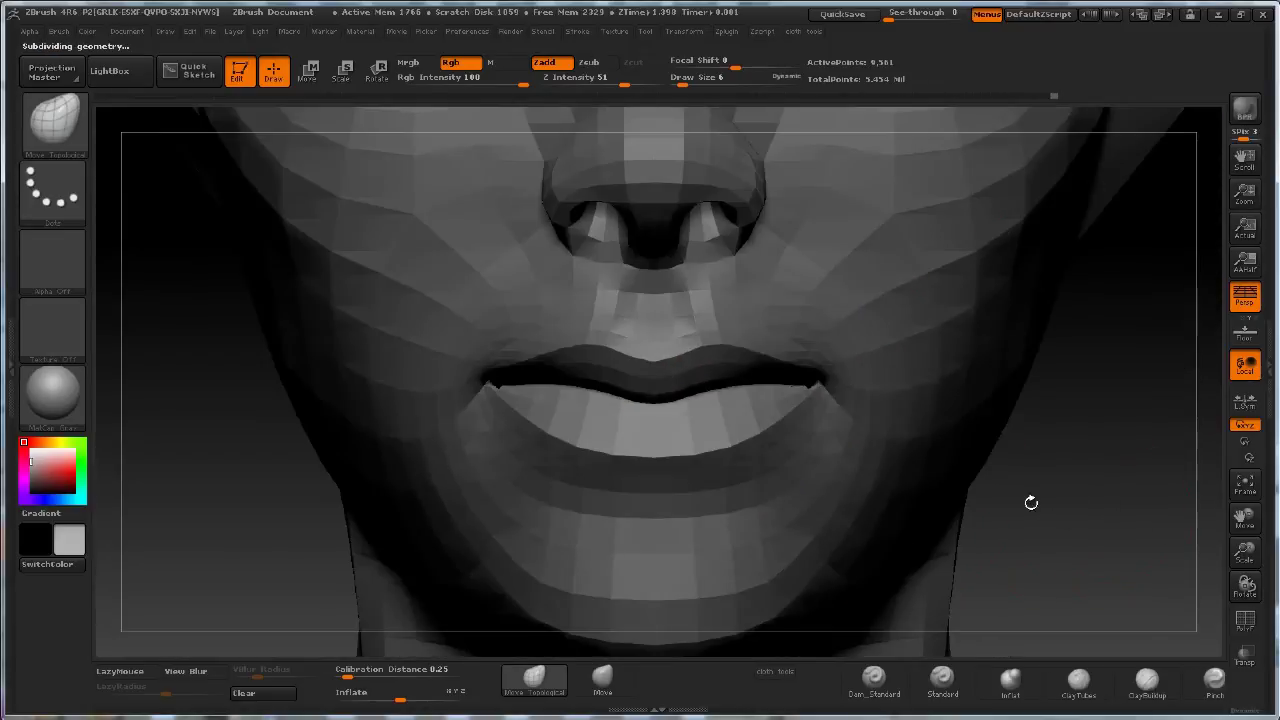
{"action": "mouse_move", "coordinate": [1031, 503]}
{"action": "left_mouse_down"}
{"action": "mouse_move", "coordinate": [1194, 531]}
{"action": "mouse_move", "coordinate": [1194, 514]}
{"action": "mouse_move", "coordinate": [1074, 504]}
{"action": "mouse_move", "coordinate": [1023, 520]}
{"action": "mouse_move", "coordinate": [1150, 515]}
{"action": "mouse_move", "coordinate": [1037, 504]}
{"action": "left_mouse_up"}
{"action": "key", "text": "ctrl+d"}
{"action": "key", "text": "ctrl+d"}
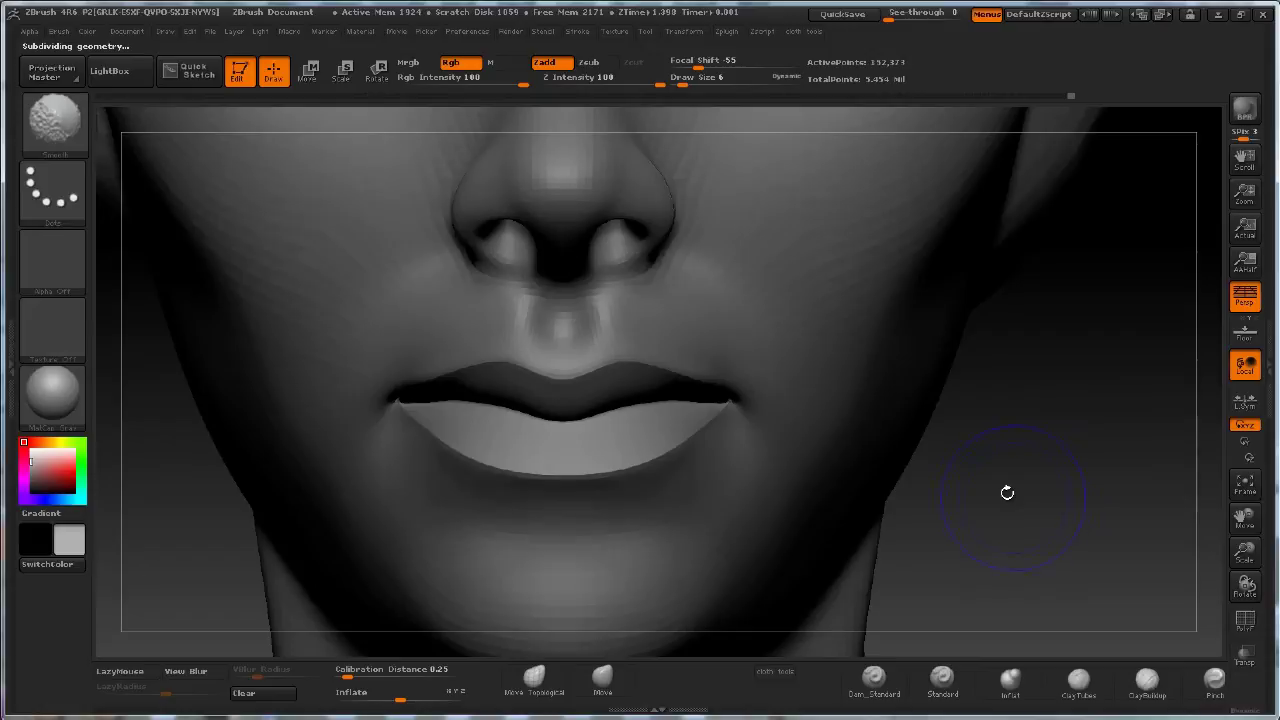
Compare the lip edges by dropping the figure to the lowest subdivision level and raising it to level 5
{"action": "key", "text": "shift+d"}
{"action": "key", "text": "shift+d"}
{"action": "key", "text": "shift+d"}
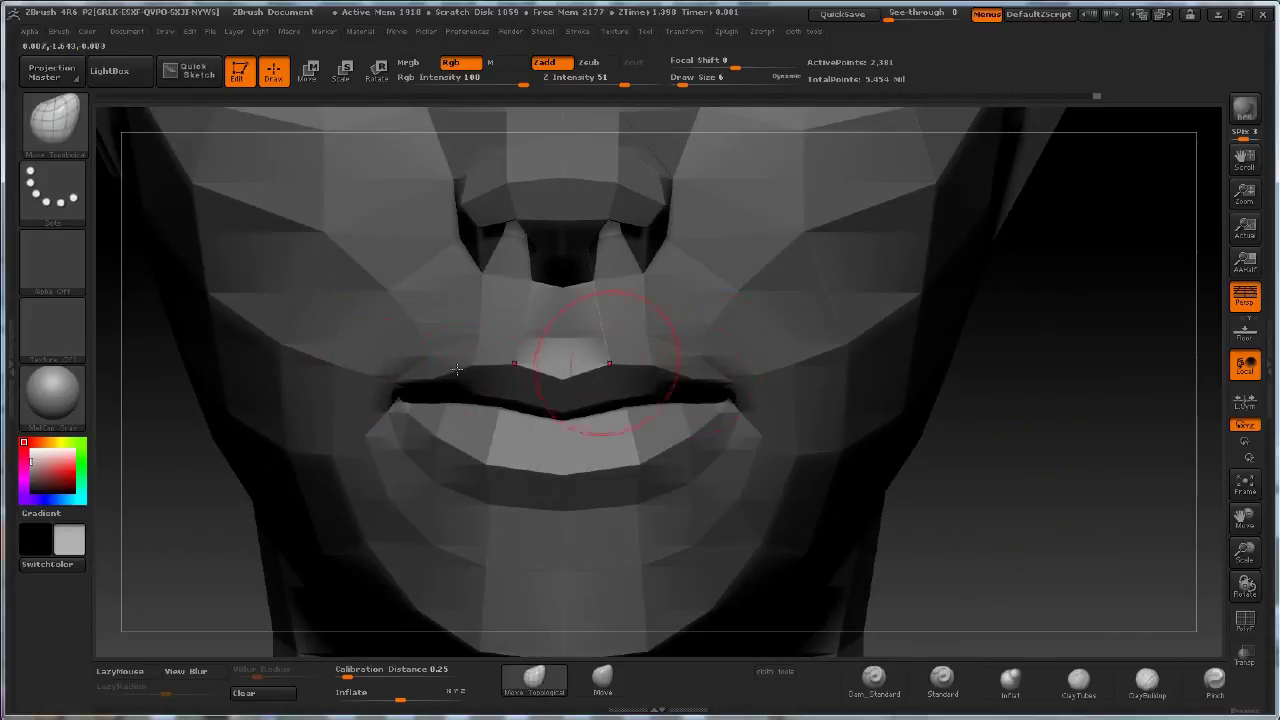
{"action": "key", "text": "d"}
{"action": "key", "text": "d"}
{"action": "key", "text": "d"}
{"action": "key", "text": "d"}
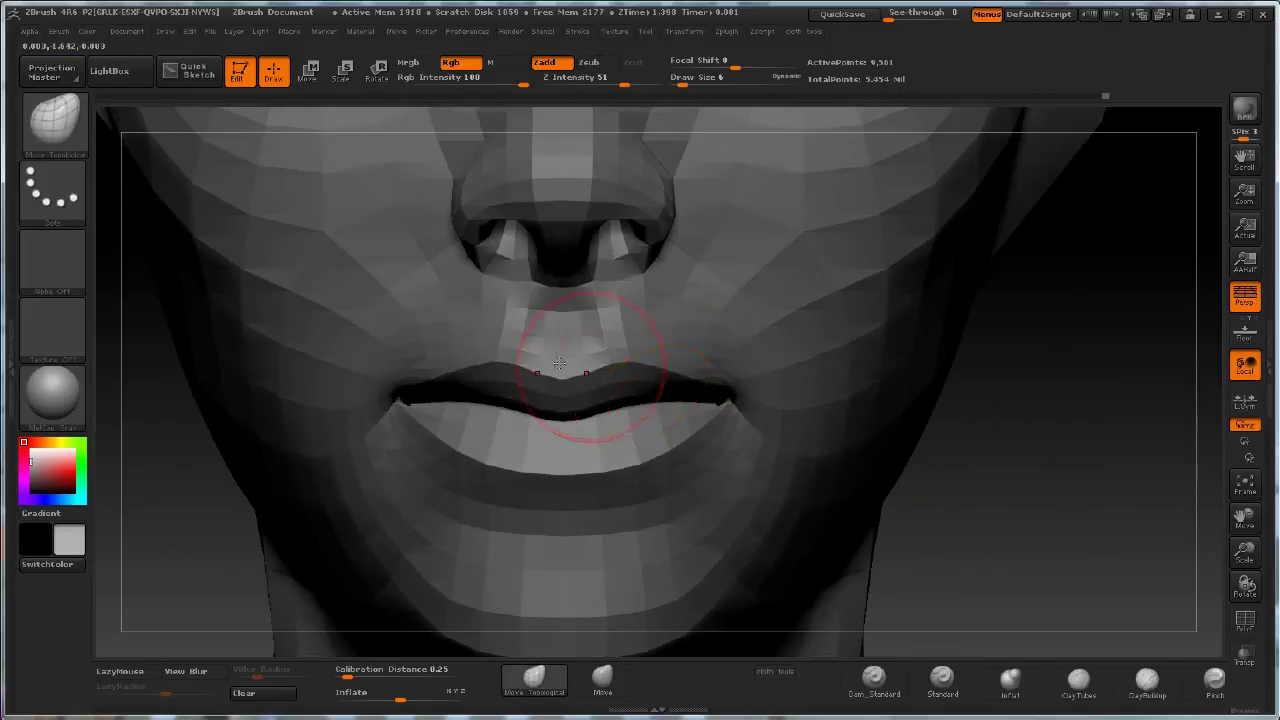
Smooth the lip border from the mouth corner along the lower lip's outer edge
{"action": "left_click_drag", "start_coordinate": [1029, 471], "coordinate": [1100, 480]}
{"action": "left_click_drag", "start_coordinate": [878, 505], "coordinate": [845, 470]}
{"action": "key", "text": "shift"}
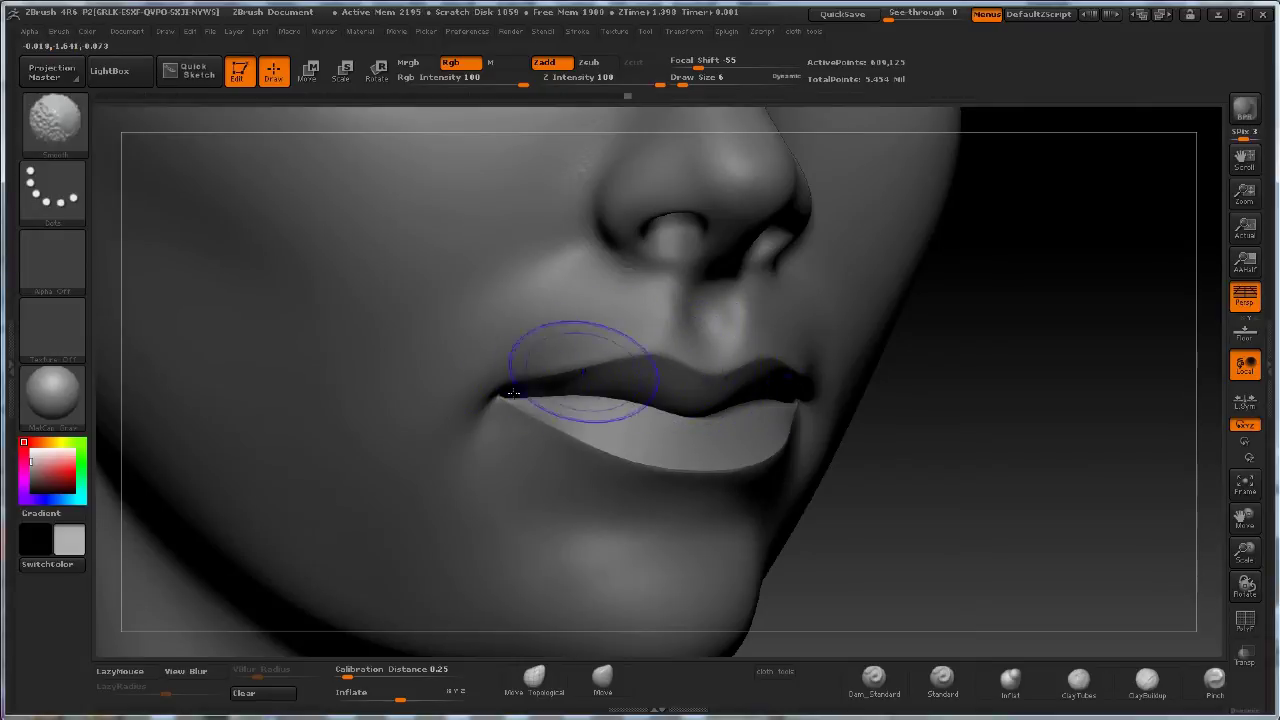
{"action": "mouse_move", "coordinate": [583, 371]}
{"action": "left_mouse_down", "text": "shift"}
{"action": "mouse_move", "coordinate": [532, 420]}
{"action": "mouse_move", "coordinate": [707, 476]}
{"action": "mouse_move", "coordinate": [760, 466]}
{"action": "left_mouse_up", "text": "shift"}
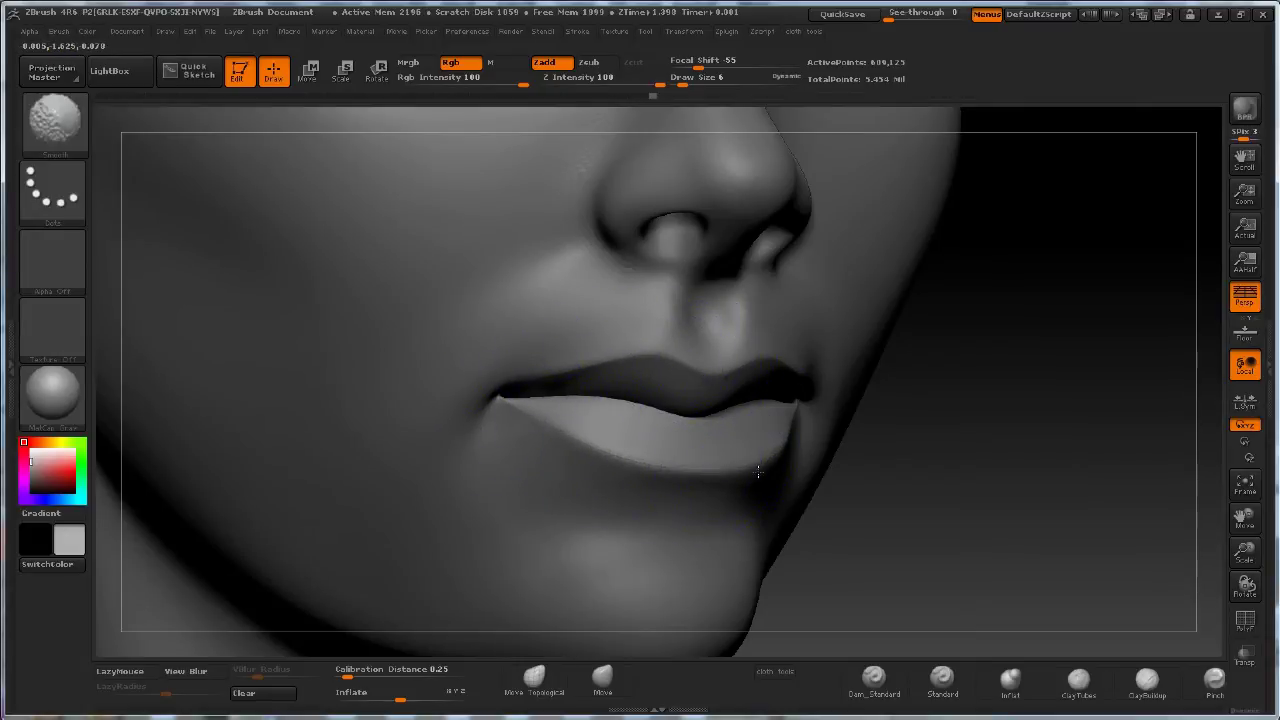
{"action": "mouse_move", "coordinate": [1032, 514]}
{"action": "left_mouse_down", "text": "shift"}
{"action": "mouse_move", "coordinate": [1174, 526]}
{"action": "mouse_move", "coordinate": [1037, 516]}
{"action": "left_mouse_up", "text": "shift"}
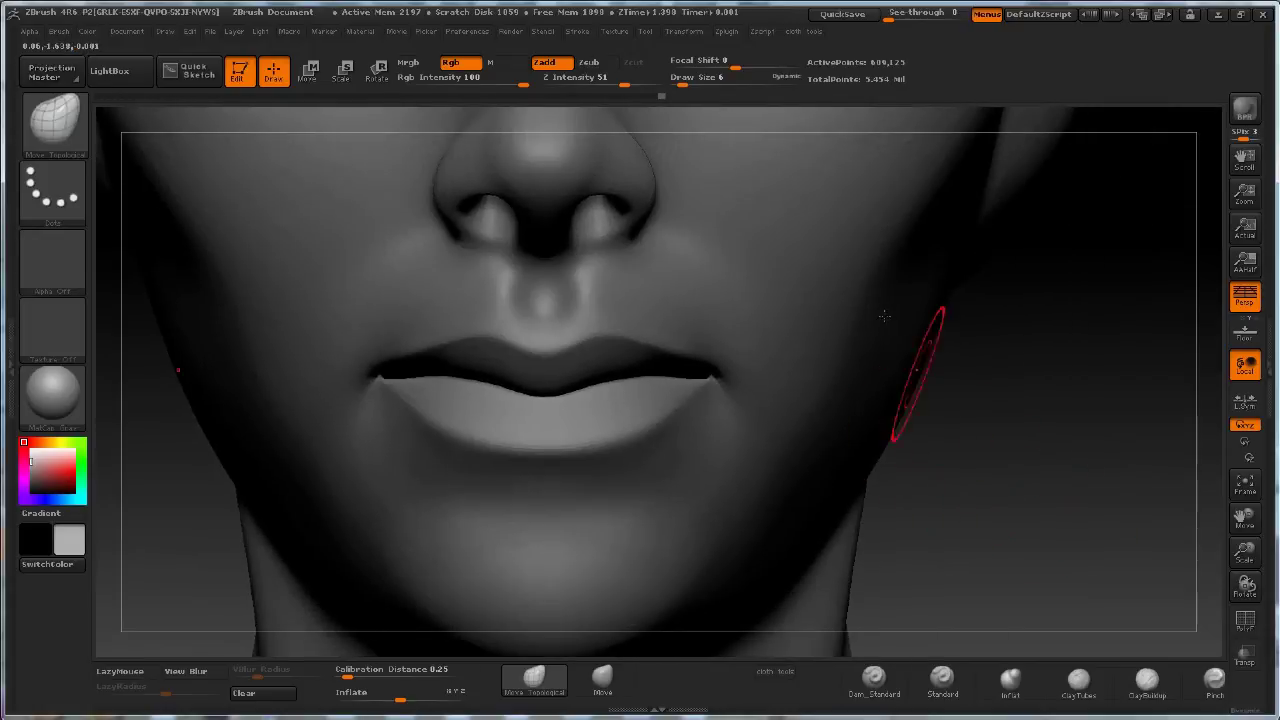
Sculpt the hollow beneath the lower lip with the ClayBuildup brush at draw size 4 and smooth it into the chin
{"action": "key", "text": "shift"}
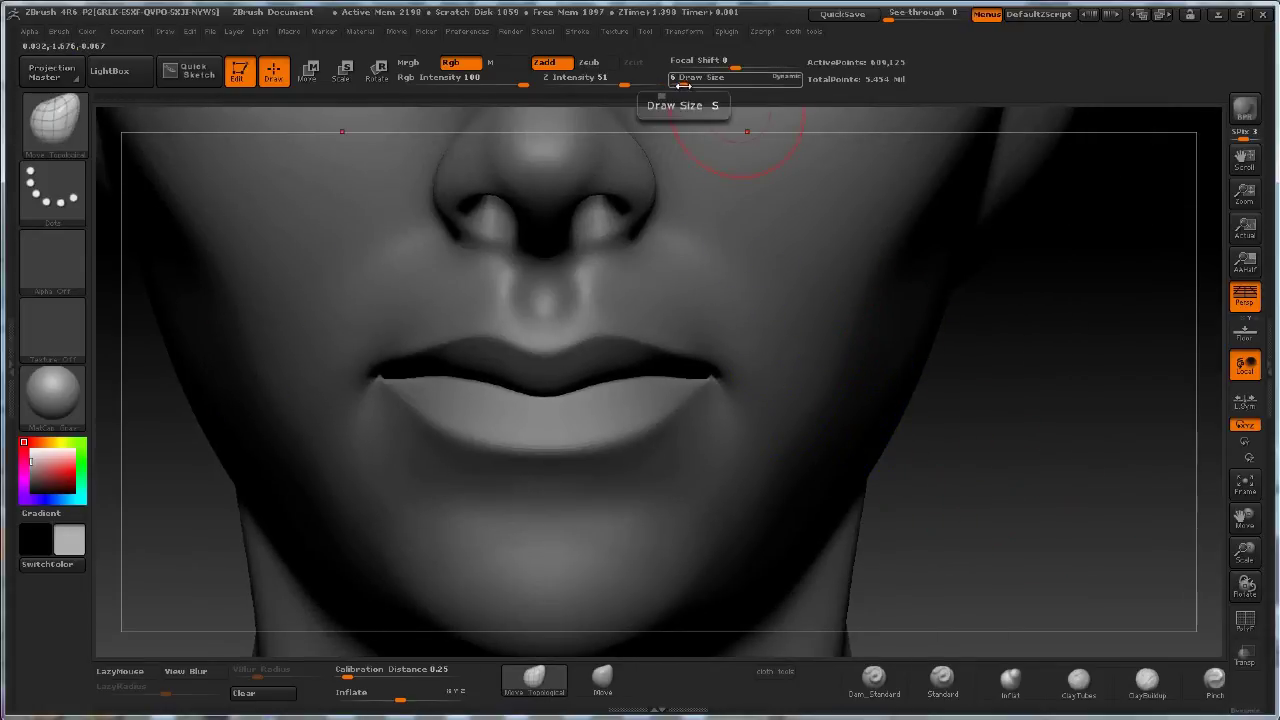
{"action": "left_click_drag", "start_coordinate": [683, 83], "coordinate": [676, 83]}
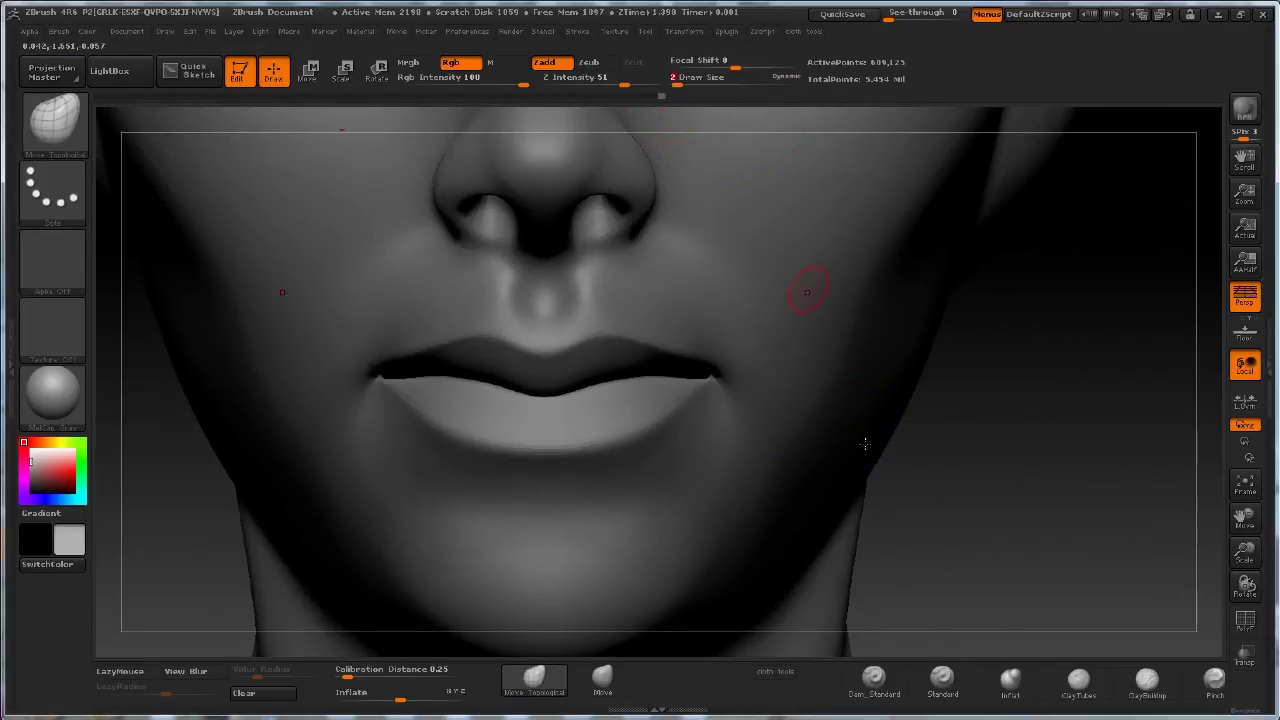
{"action": "left_click", "coordinate": [1147, 680]}
{"action": "left_click_drag", "start_coordinate": [684, 80], "coordinate": [677, 84]}
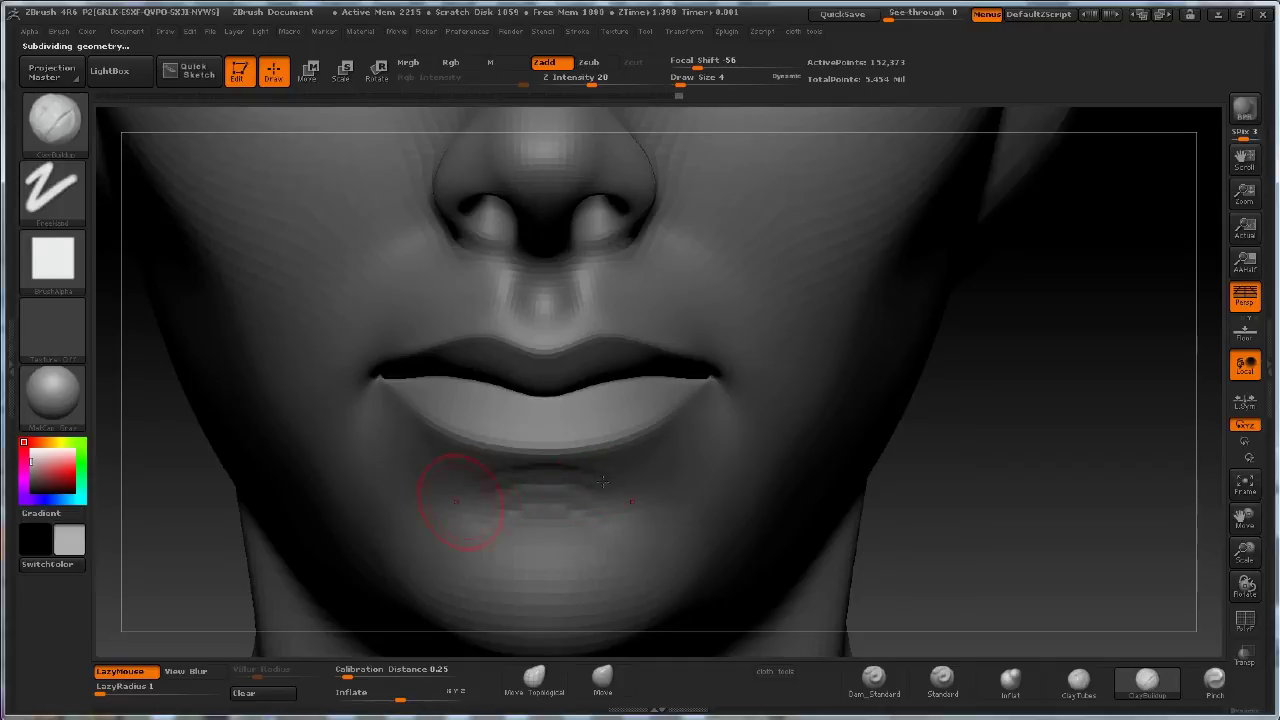
{"action": "mouse_move", "coordinate": [602, 482]}
{"action": "left_mouse_down"}
{"action": "mouse_move", "coordinate": [615, 487]}
{"action": "mouse_move", "coordinate": [570, 500]}
{"action": "mouse_move", "coordinate": [598, 528]}
{"action": "mouse_move", "coordinate": [698, 475]}
{"action": "left_mouse_up"}
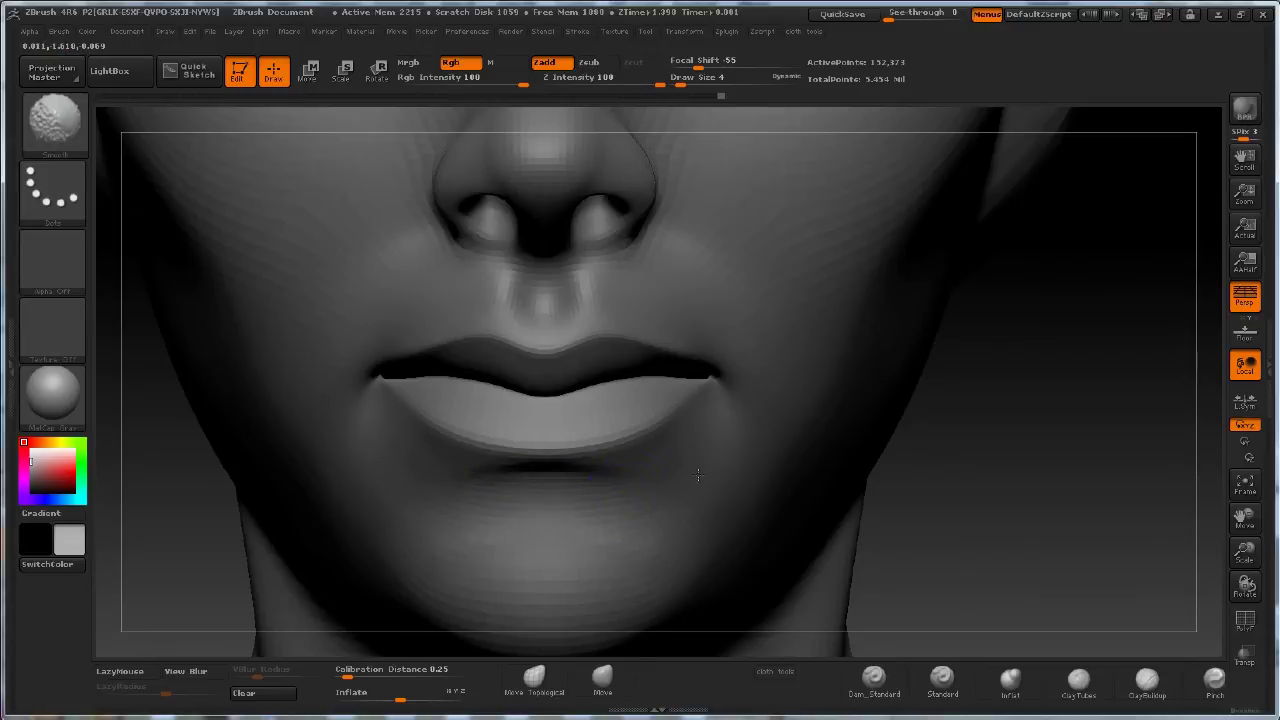
{"action": "left_click_drag", "start_coordinate": [584, 477], "coordinate": [653, 504], "text": "shift"}
{"action": "left_click_drag", "start_coordinate": [525, 530], "coordinate": [614, 554], "text": "shift"}
{"action": "mouse_move", "coordinate": [482, 520]}
{"action": "left_mouse_down"}
{"action": "mouse_move", "coordinate": [545, 515]}
{"action": "mouse_move", "coordinate": [573, 599]}
{"action": "mouse_move", "coordinate": [545, 545]}
{"action": "mouse_move", "coordinate": [519, 568]}
{"action": "left_mouse_up"}
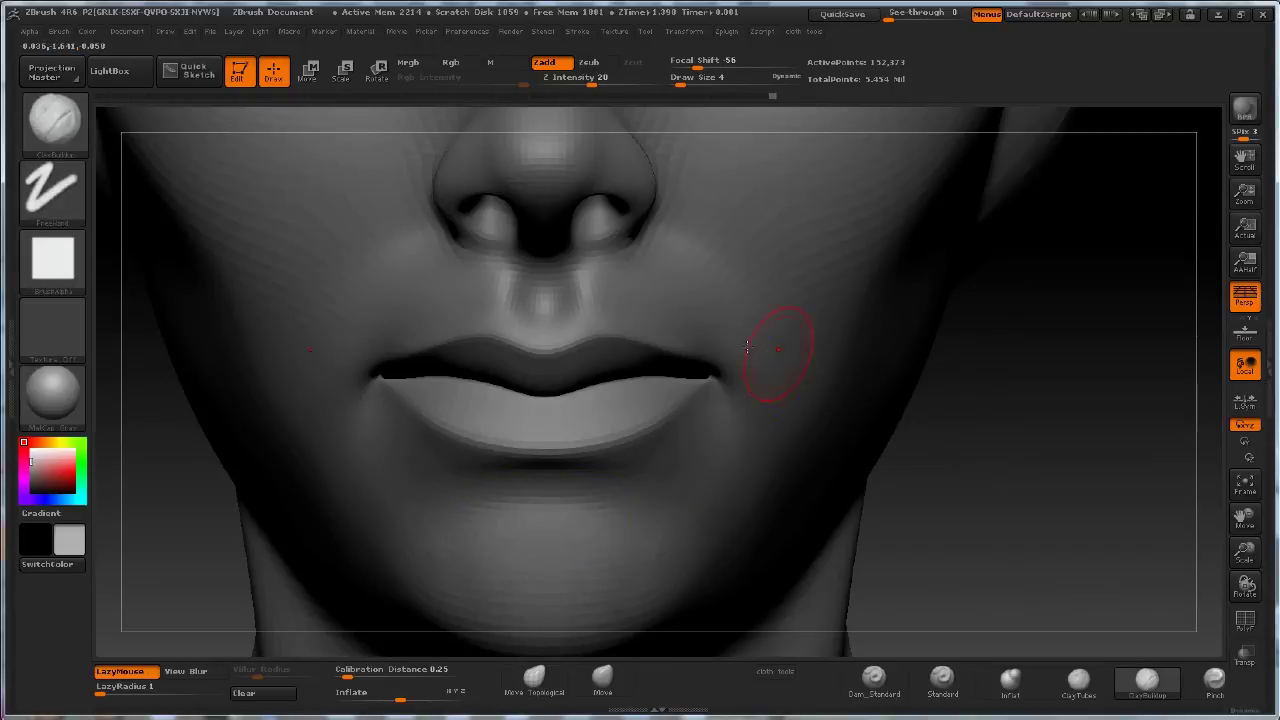
Drop to subdivision level 3 and soften the skin around the mouth corners
{"action": "key", "text": "shift+d"}
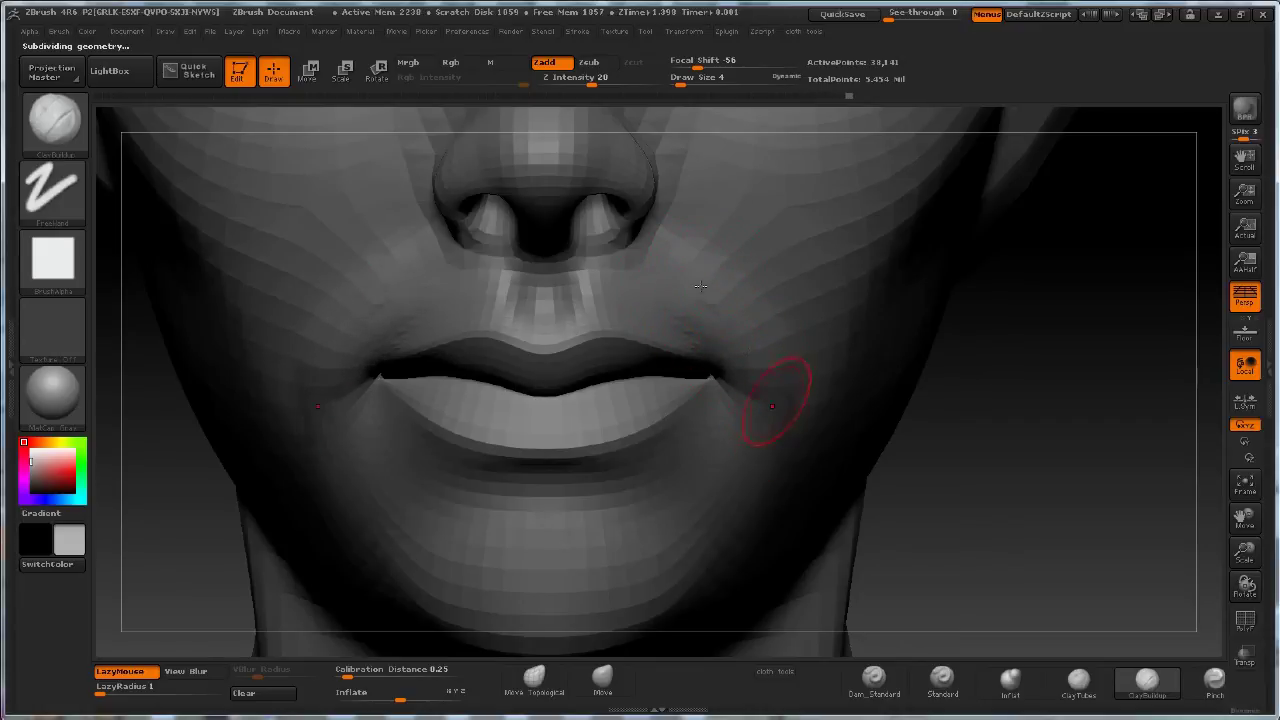
{"action": "key", "text": "shift"}
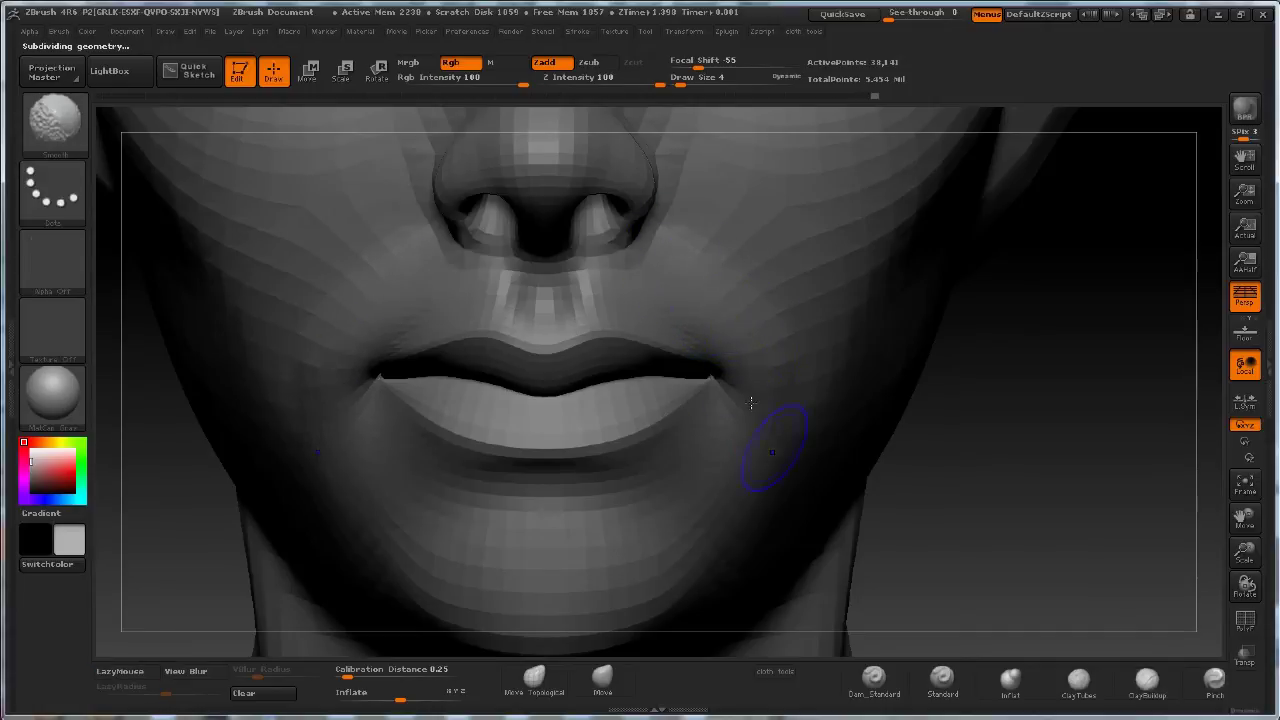
{"action": "key", "text": "shift"}
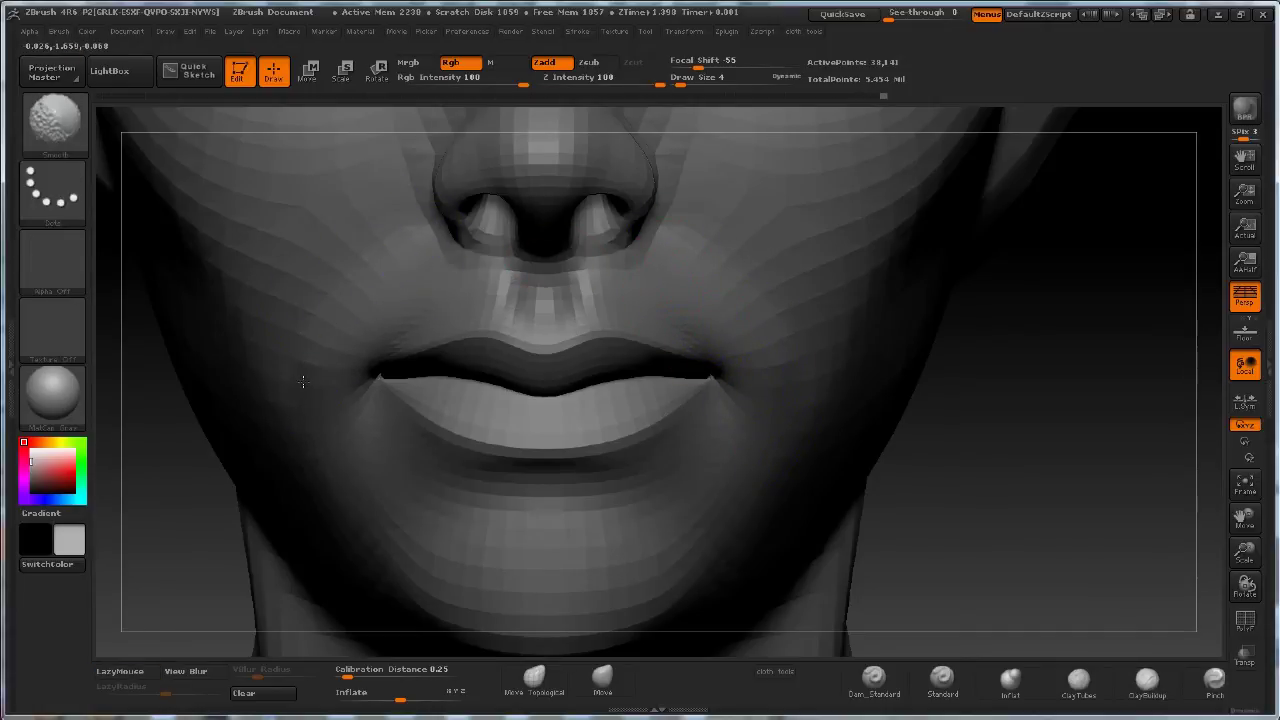
{"action": "key", "text": "shift"}
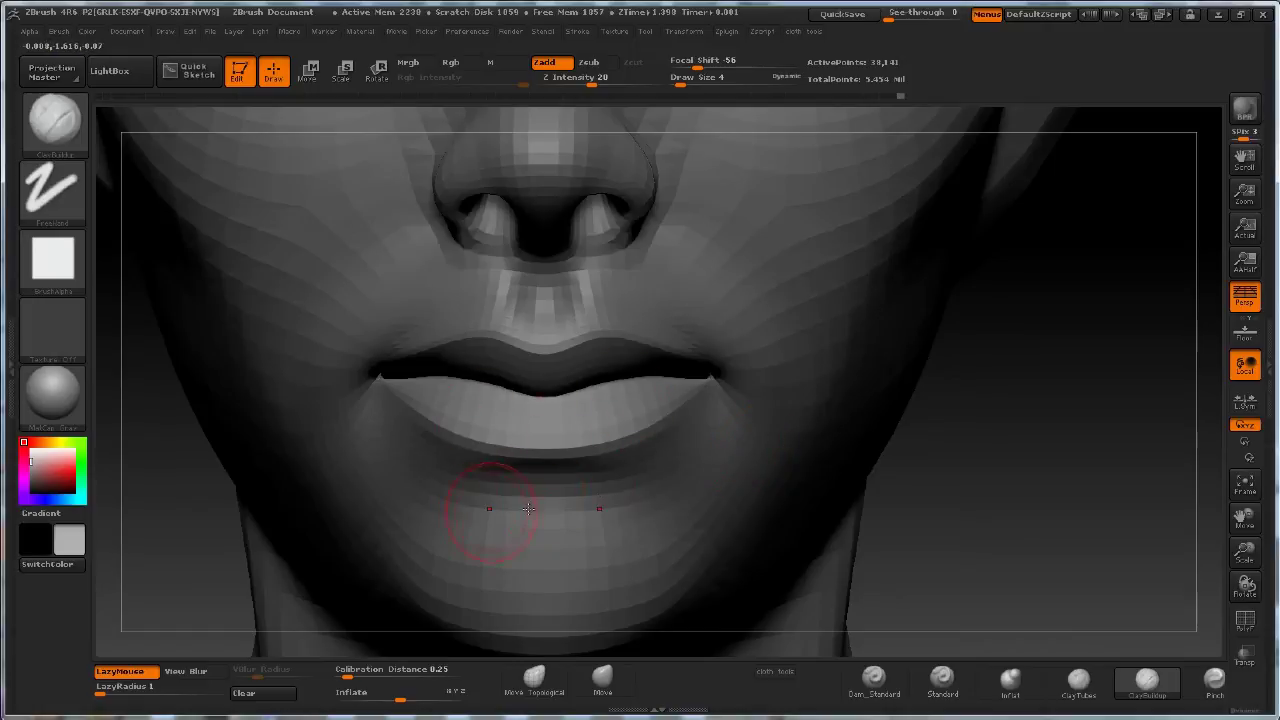
Raise the figure back to subdivision level 5 and smooth the mouth corners
{"action": "mouse_move", "coordinate": [1040, 512]}
{"action": "left_mouse_down"}
{"action": "mouse_move", "coordinate": [1057, 523]}
{"action": "mouse_move", "coordinate": [1010, 520]}
{"action": "mouse_move", "coordinate": [1040, 520]}
{"action": "left_mouse_up"}
{"action": "key", "text": "d"}
{"action": "key", "text": "d"}
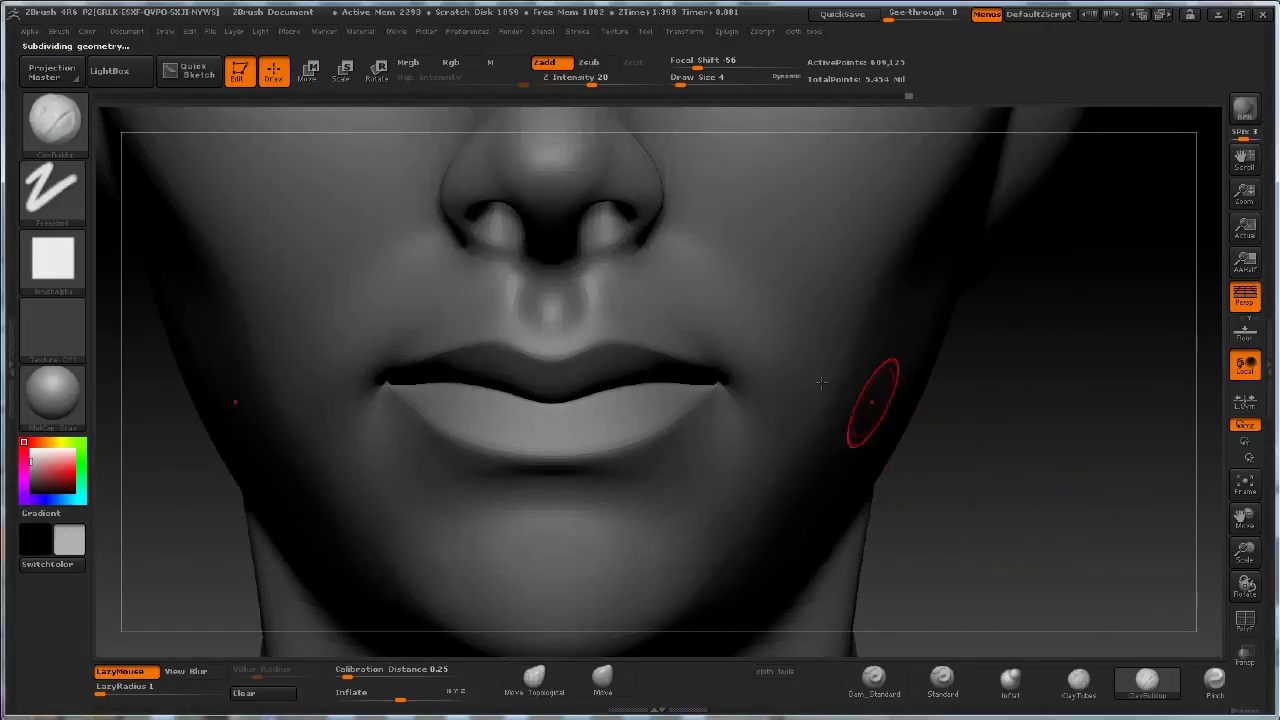
{"action": "key", "text": "shift"}
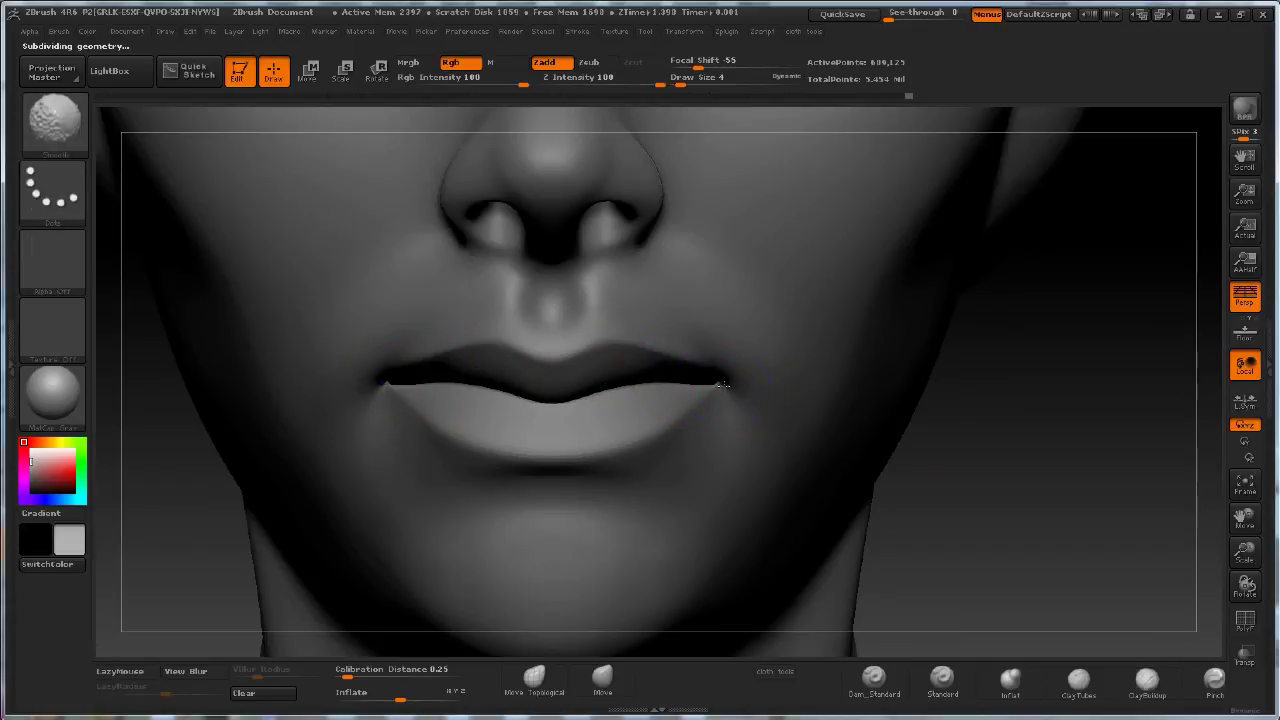
{"action": "left_click", "coordinate": [1012, 467]}
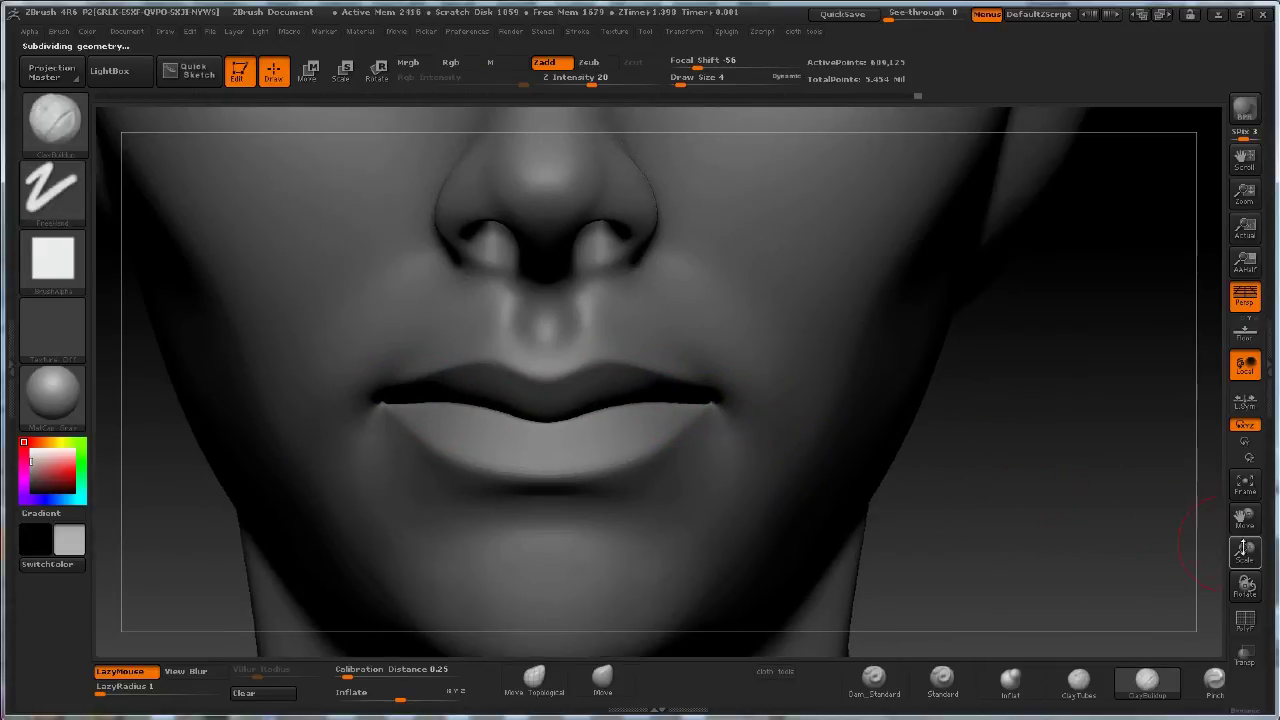
Bring the figure down to the lowest subdivision level with the eyes in view and display its polyframe
{"action": "mouse_move", "coordinate": [1244, 551]}
{"action": "left_mouse_down"}
{"action": "mouse_move", "coordinate": [1022, 440]}
{"action": "mouse_move", "coordinate": [977, 494]}
{"action": "mouse_move", "coordinate": [994, 516]}
{"action": "mouse_move", "coordinate": [900, 466]}
{"action": "left_mouse_up"}
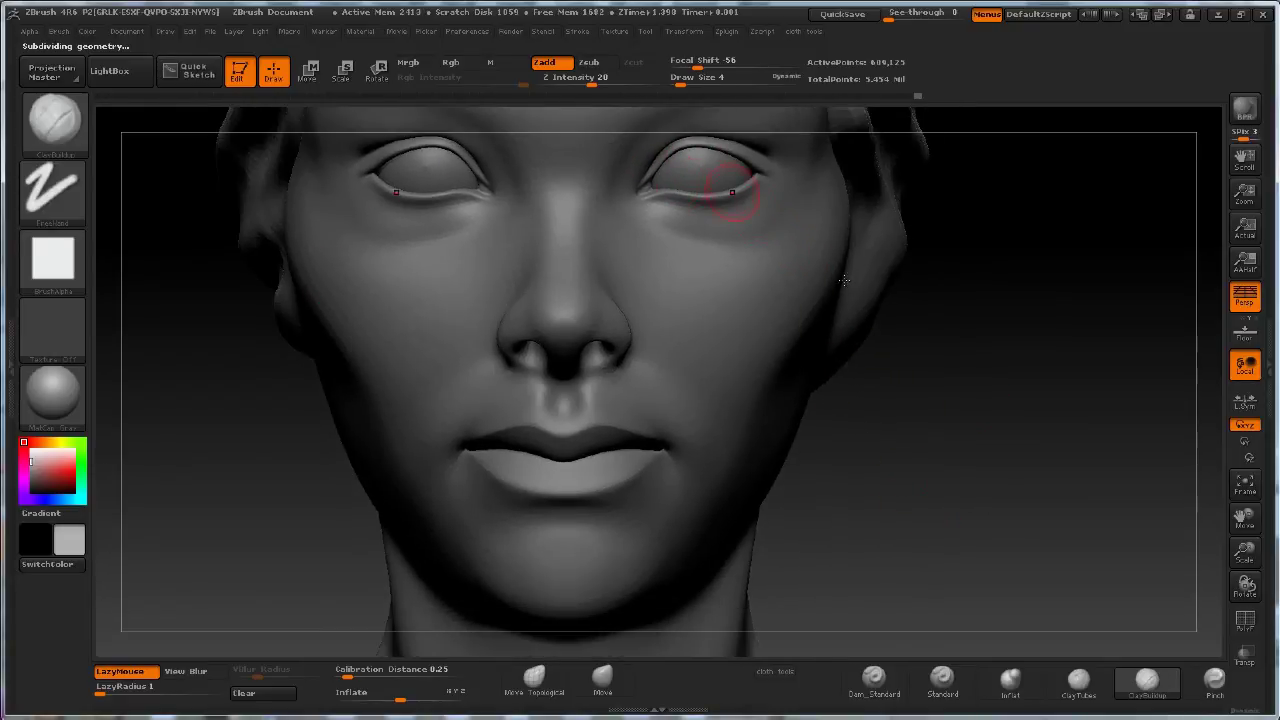
{"action": "mouse_move", "coordinate": [1015, 432]}
{"action": "left_mouse_down", "text": "alt"}
{"action": "mouse_move", "coordinate": [1054, 514]}
{"action": "mouse_move", "coordinate": [1040, 566]}
{"action": "left_mouse_up", "text": "alt"}
{"action": "key", "text": "shift+d"}
{"action": "key", "text": "shift+d"}
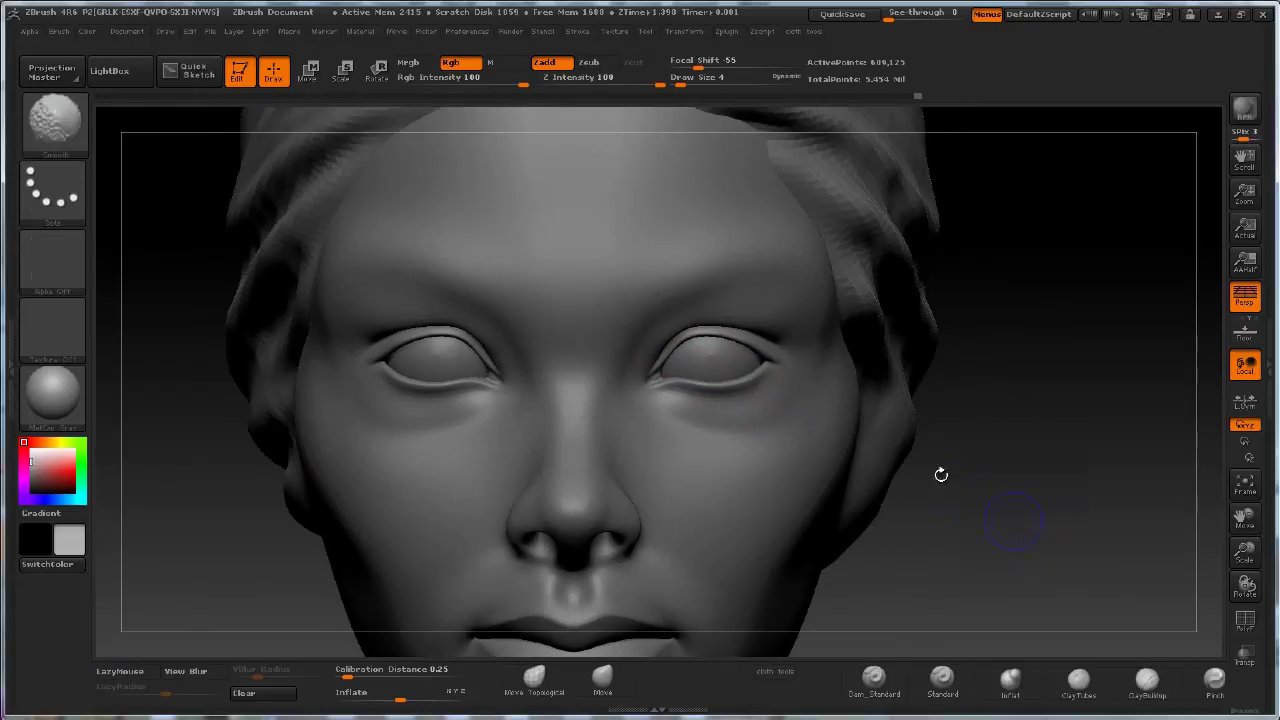
{"action": "key", "text": "shift+d"}
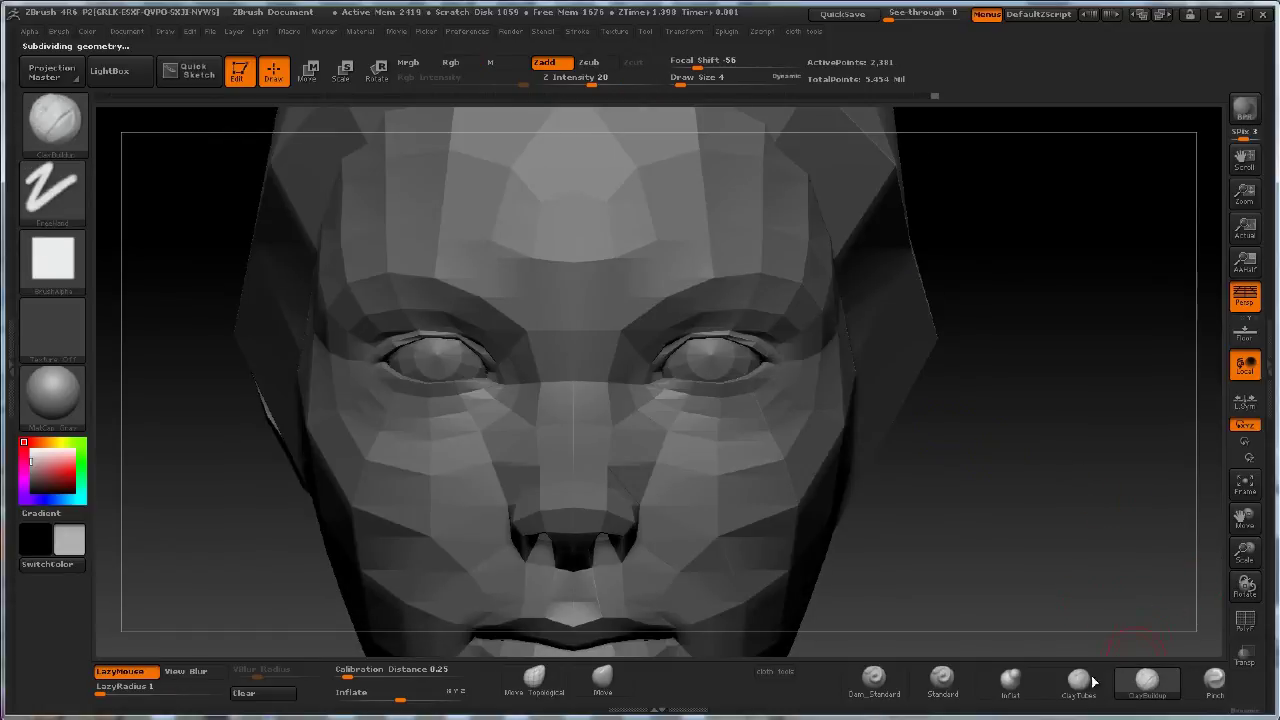
{"action": "left_click", "coordinate": [1245, 620]}
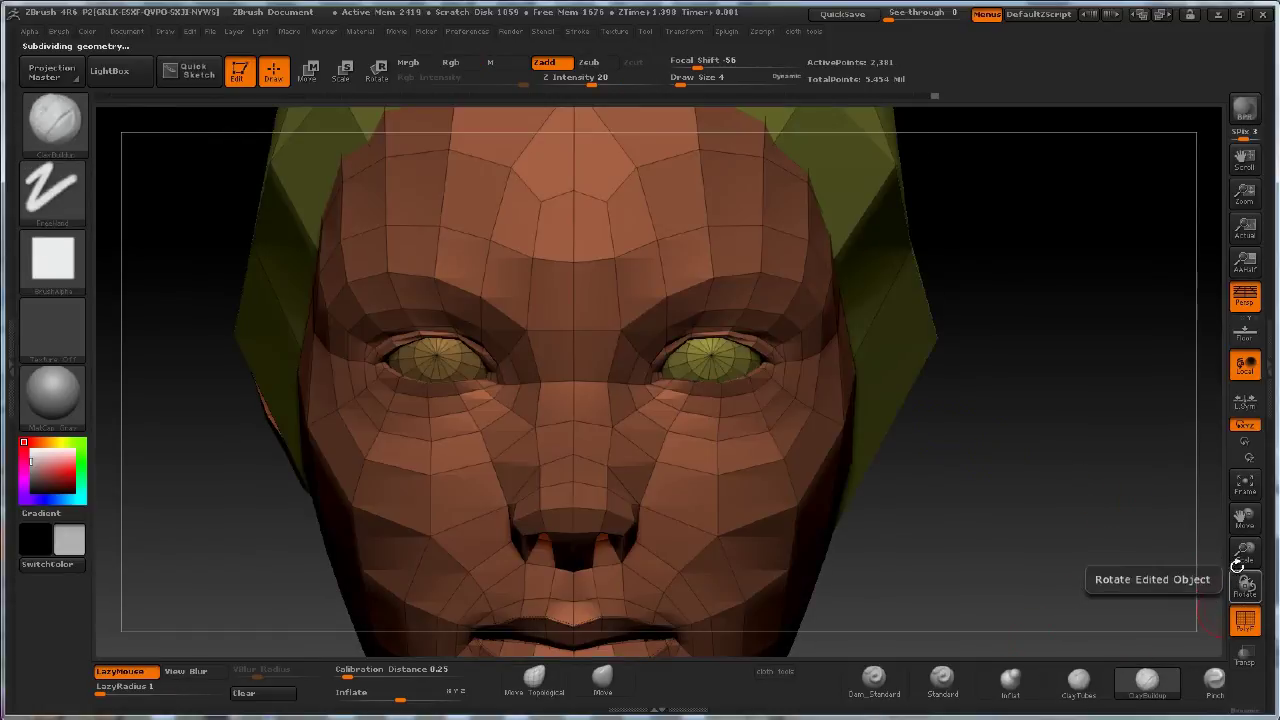
Raise the figure to subdivision level 4 to examine the edge loops around one eye close up
{"action": "left_click_drag", "start_coordinate": [1245, 553], "coordinate": [1192, 563]}
{"action": "left_click_drag", "start_coordinate": [1190, 385], "coordinate": [1027, 578], "text": "alt"}
{"action": "left_click_drag", "start_coordinate": [985, 505], "coordinate": [1025, 534], "text": "alt"}
{"action": "key", "text": "d"}
{"action": "key", "text": "d"}
{"action": "key", "text": "d"}
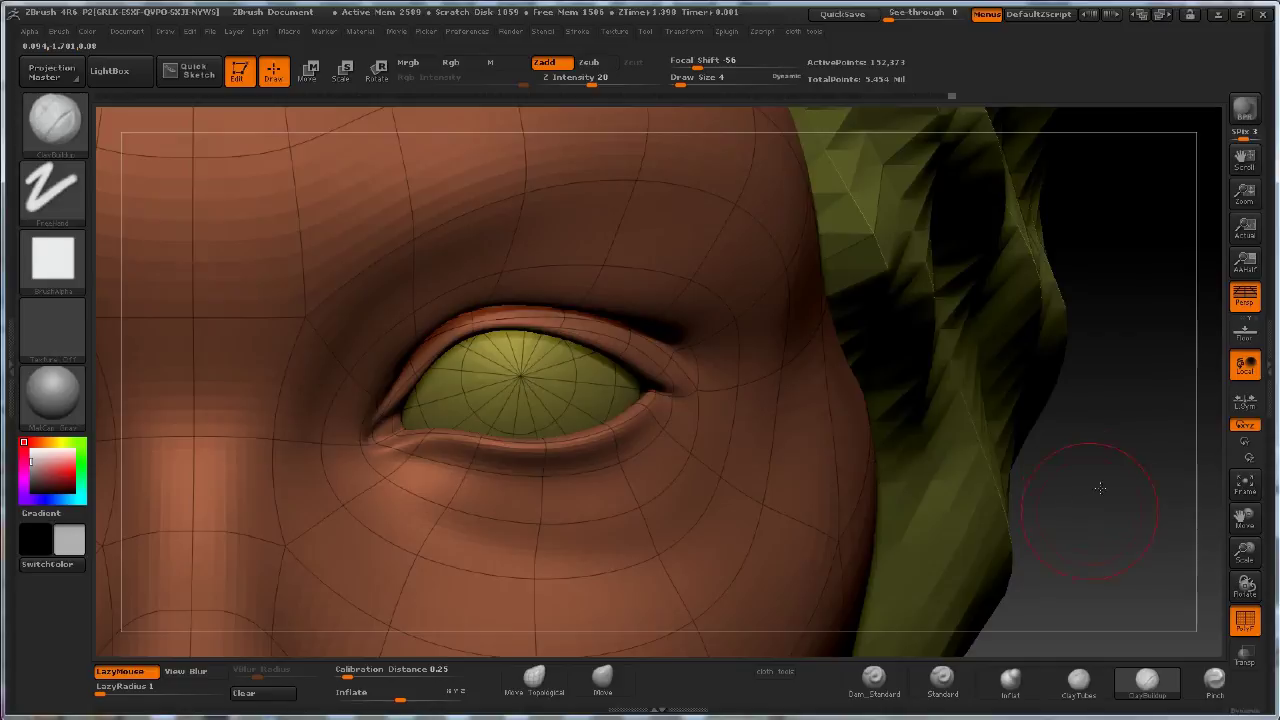
{"action": "left_click_drag", "start_coordinate": [1088, 492], "coordinate": [1120, 448], "text": "alt"}
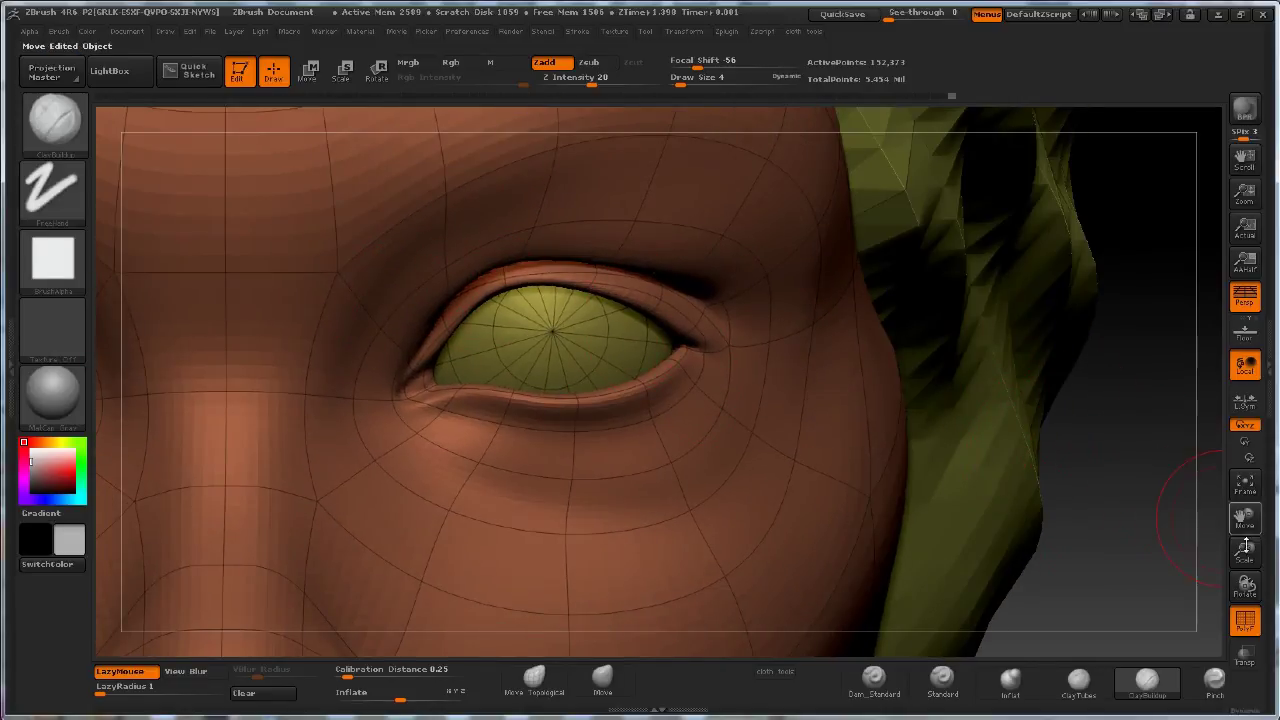
Isolate the mesh region around one eye by hiding the rest of the head
{"action": "left_click_drag", "start_coordinate": [1245, 553], "coordinate": [809, 509]}
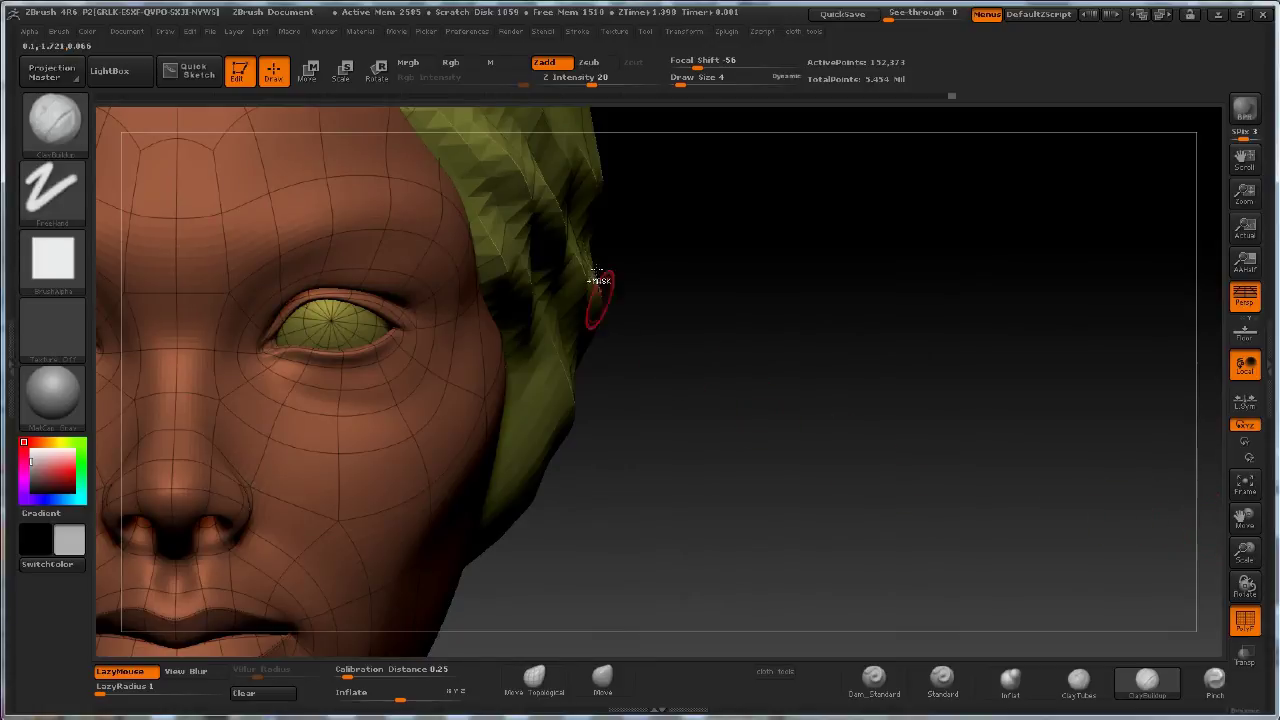
{"action": "mouse_move", "coordinate": [749, 223]}
{"action": "left_mouse_down", "text": "ctrl+shift"}
{"action": "mouse_move", "coordinate": [586, 251]}
{"action": "mouse_move", "coordinate": [200, 416]}
{"action": "left_mouse_up", "text": "ctrl+shift"}
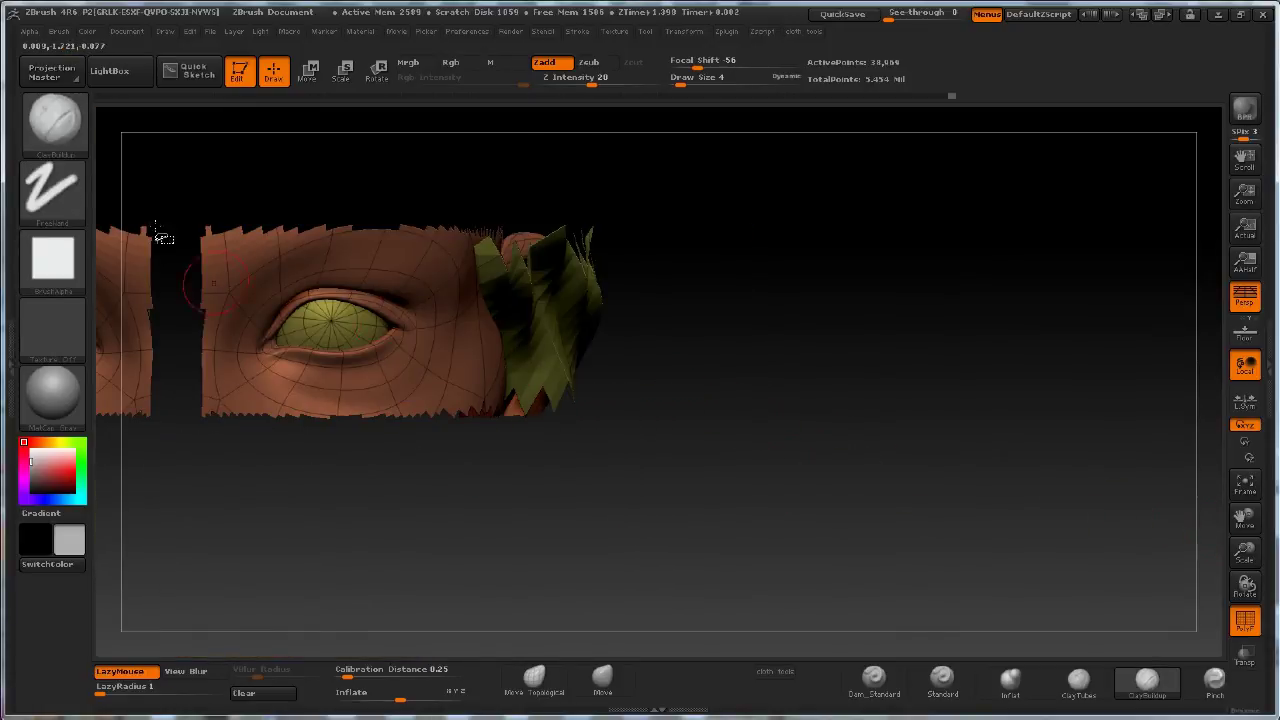
{"action": "left_click_drag", "start_coordinate": [189, 196], "coordinate": [440, 484], "text": "ctrl+shift"}
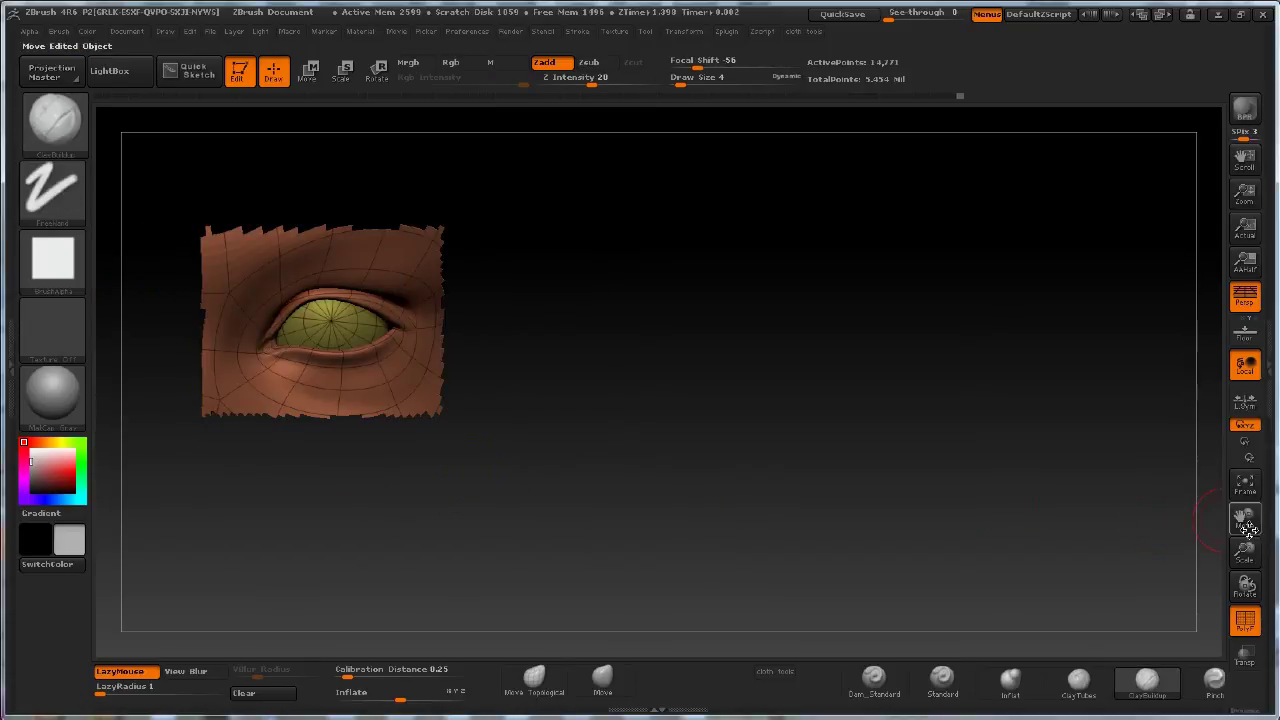
Leave a canvas snapshot of the enlarged isolated eye as a reference and move the live mesh beside it
{"action": "left_click_drag", "start_coordinate": [1246, 554], "coordinate": [1278, 640]}
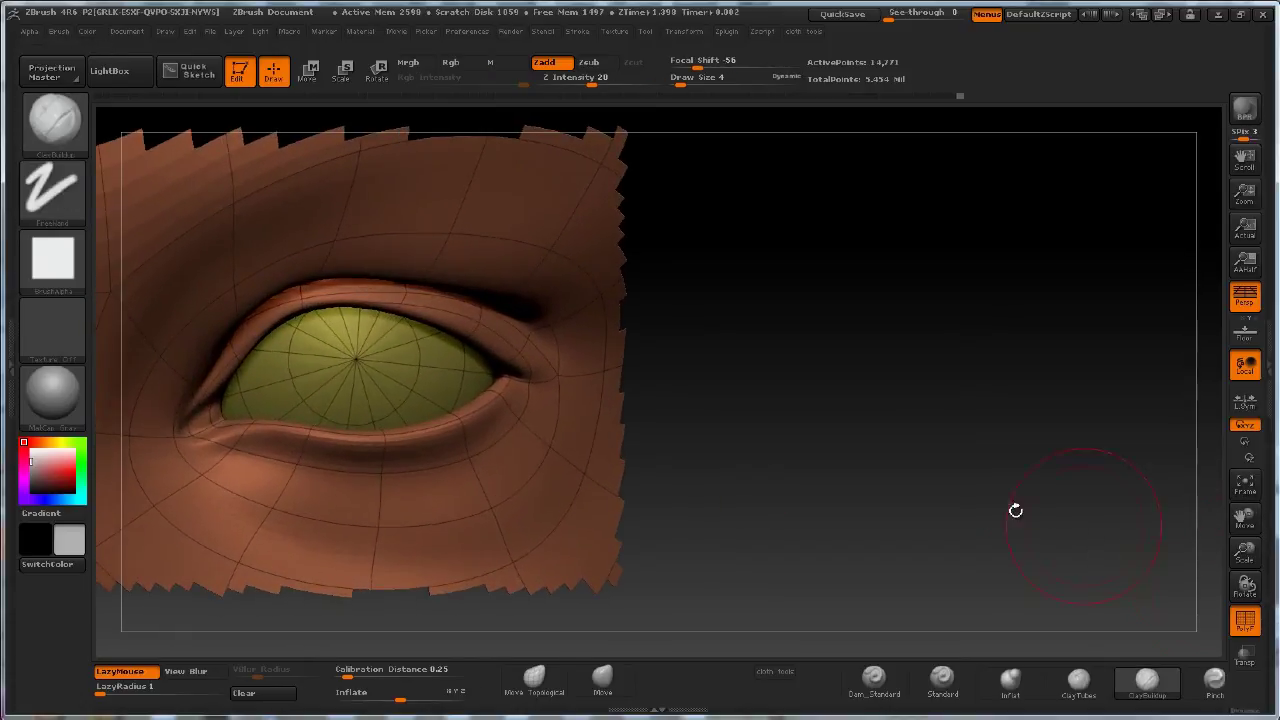
{"action": "left_click_drag", "start_coordinate": [1015, 511], "coordinate": [833, 498]}
{"action": "key", "text": "shift+s"}
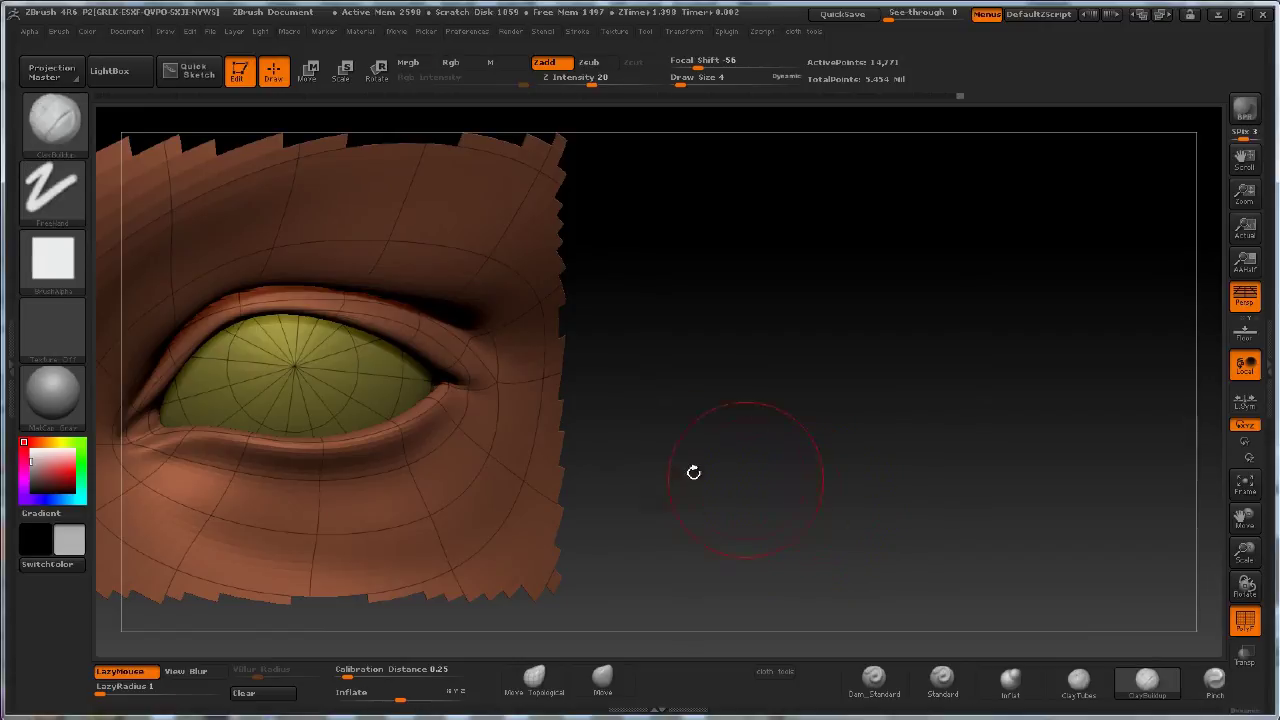
{"action": "left_click_drag", "start_coordinate": [691, 471], "coordinate": [1112, 504], "text": "alt"}
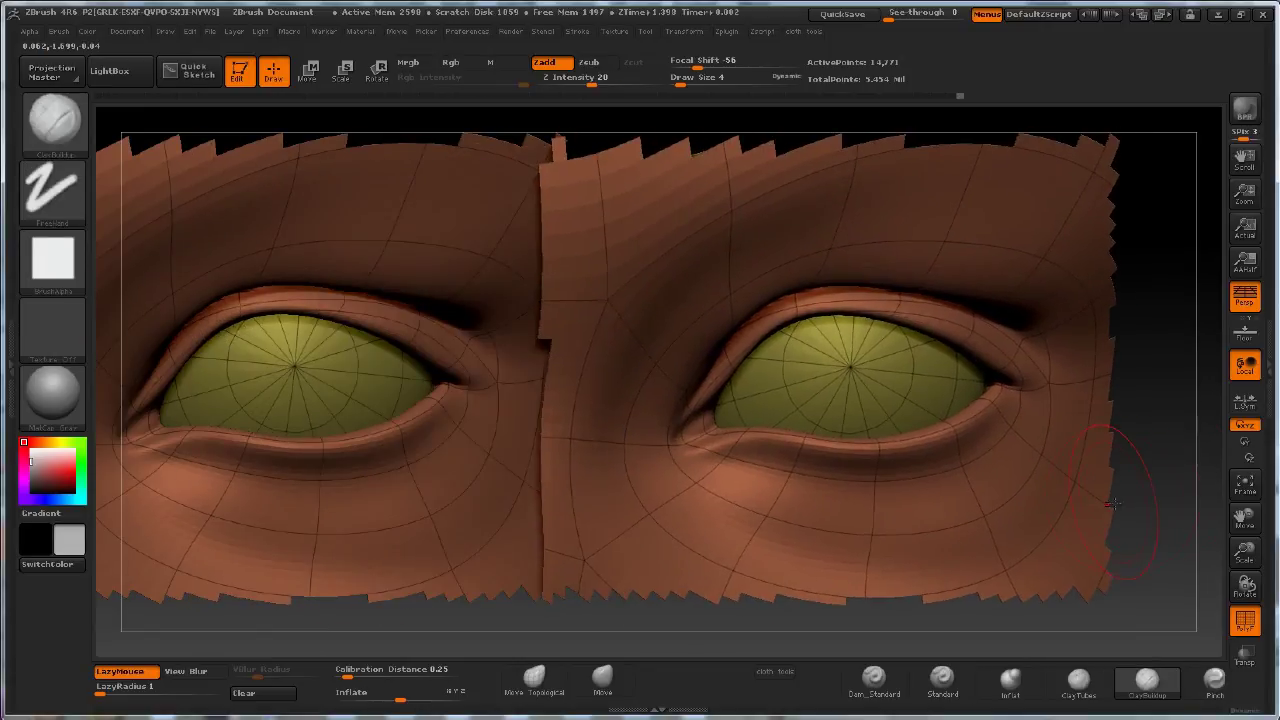
Unhide the whole figure beside the eye snapshot and drop it to the lowest subdivision level
{"action": "left_click", "coordinate": [1168, 491], "text": "ctrl+shift"}
{"action": "mouse_move", "coordinate": [1244, 548]}
{"action": "left_mouse_down"}
{"action": "mouse_move", "coordinate": [1214, 469]}
{"action": "mouse_move", "coordinate": [1126, 491]}
{"action": "left_mouse_up"}
{"action": "left_click_drag", "start_coordinate": [1014, 484], "coordinate": [1134, 517], "text": "alt"}
{"action": "key", "text": "shift+d"}
{"action": "key", "text": "shift+d"}
{"action": "key", "text": "shift+d"}
{"action": "key", "text": "shift+d"}
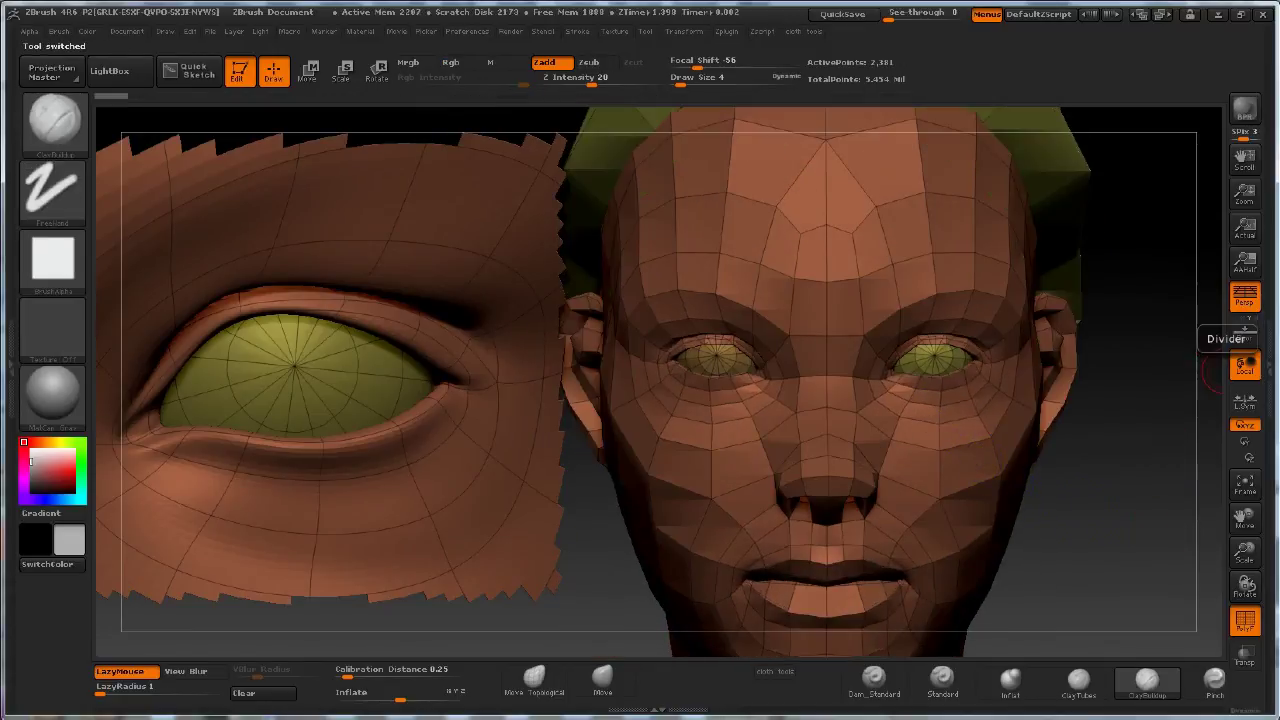
Raise the figure to subdivision level 5 at the eye and turn off the polyframe display
{"action": "left_click_drag", "start_coordinate": [1027, 498], "coordinate": [1060, 480], "text": "alt"}
{"action": "left_click_drag", "start_coordinate": [1244, 550], "coordinate": [1262, 625]}
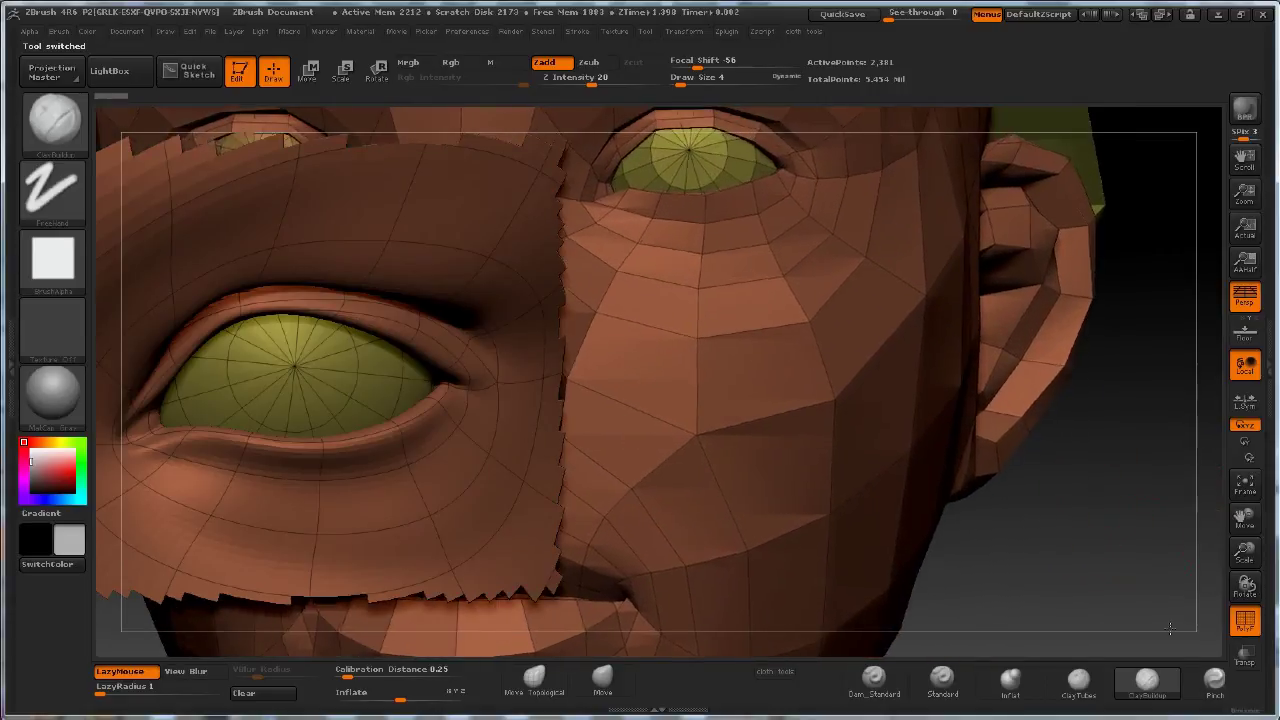
{"action": "left_click_drag", "start_coordinate": [1106, 462], "coordinate": [918, 393], "text": "alt"}
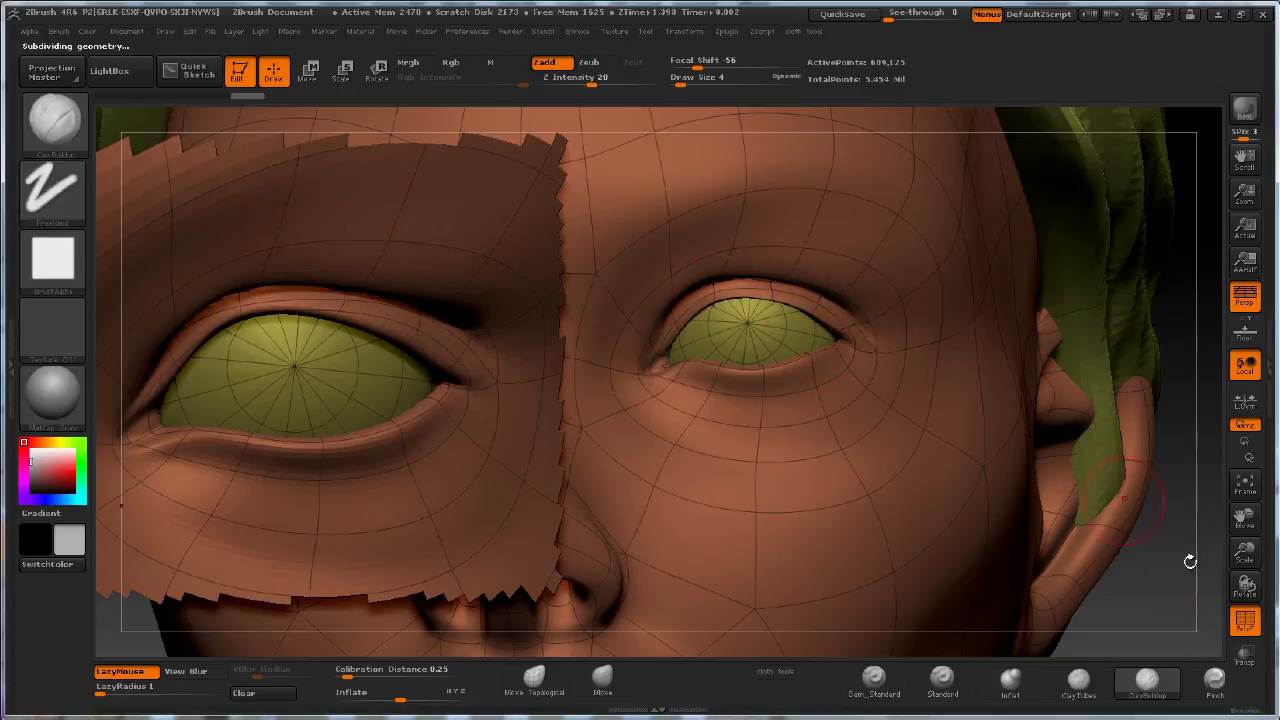
{"action": "left_click", "coordinate": [1245, 621]}
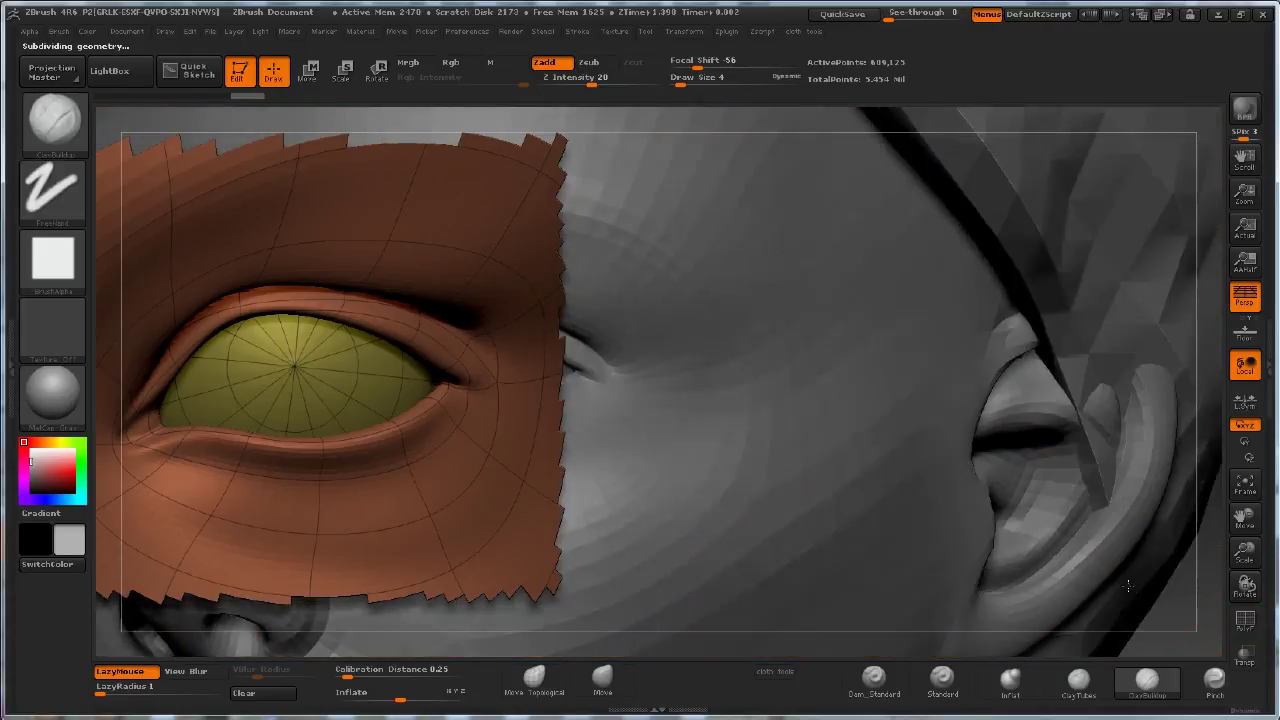
{"action": "left_click_drag", "start_coordinate": [1156, 591], "coordinate": [1141, 492]}
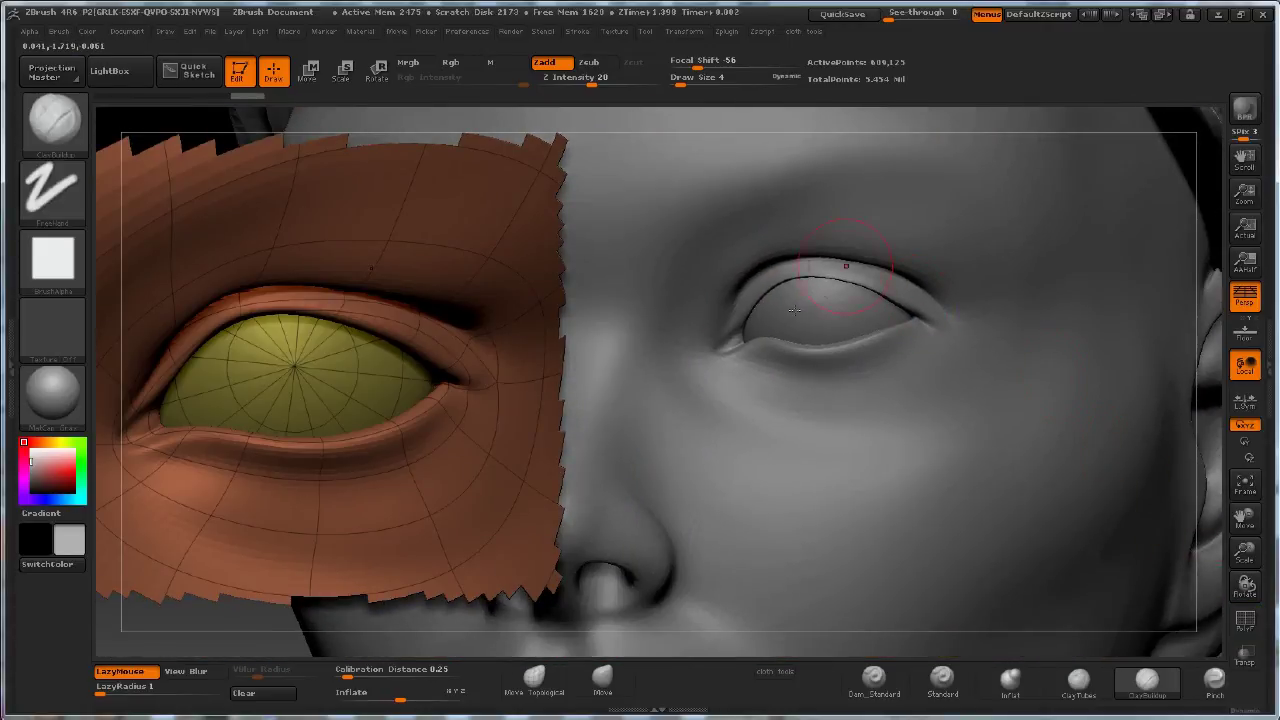
Smooth the rims of the upper and lower eyelids from the outer to the inner corner
{"action": "key", "text": "shift"}
{"action": "left_click_drag", "start_coordinate": [879, 285], "coordinate": [888, 293], "text": "shift"}
{"action": "mouse_move", "coordinate": [888, 293]}
{"action": "left_mouse_down", "text": "shift"}
{"action": "mouse_move", "coordinate": [918, 324]}
{"action": "mouse_move", "coordinate": [769, 354]}
{"action": "mouse_move", "coordinate": [752, 343]}
{"action": "left_mouse_up", "text": "shift"}
{"action": "left_click_drag", "start_coordinate": [779, 339], "coordinate": [848, 334], "text": "shift"}
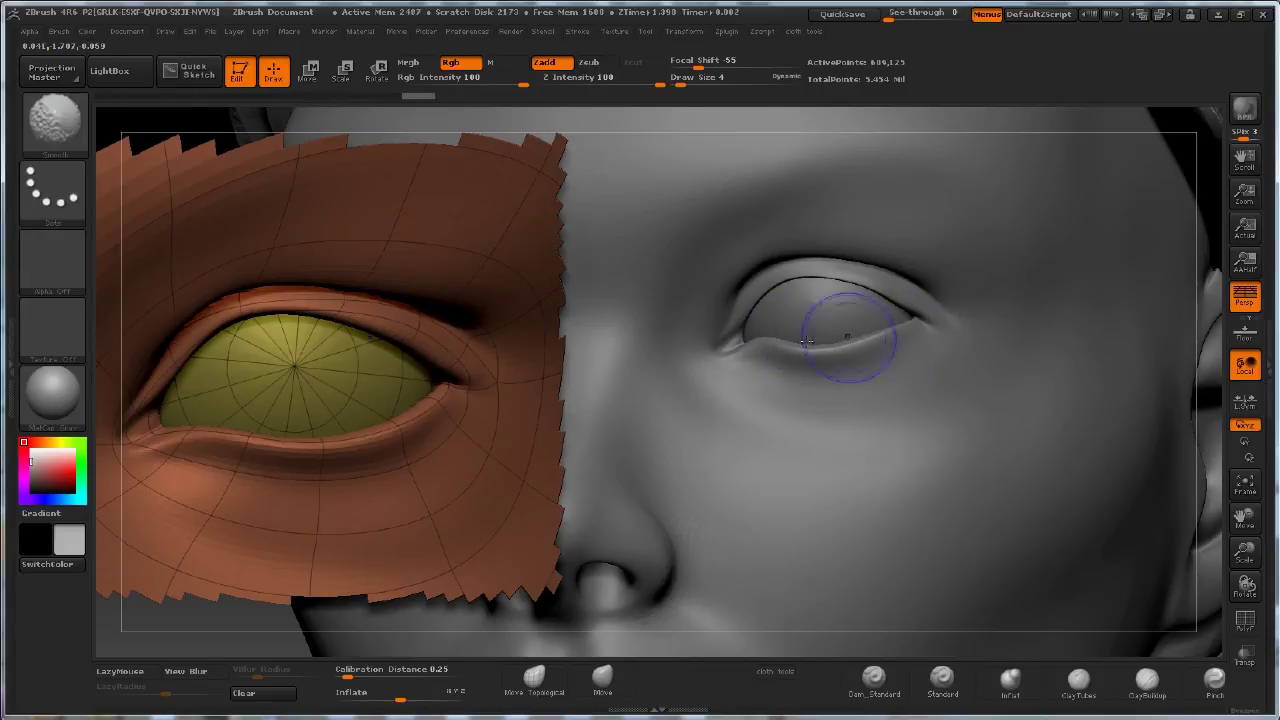
Review the smoothed eyelids on the whole face from the front and bring up the figure's subtool list
{"action": "left_click_drag", "start_coordinate": [251, 623], "coordinate": [287, 614], "text": "alt"}
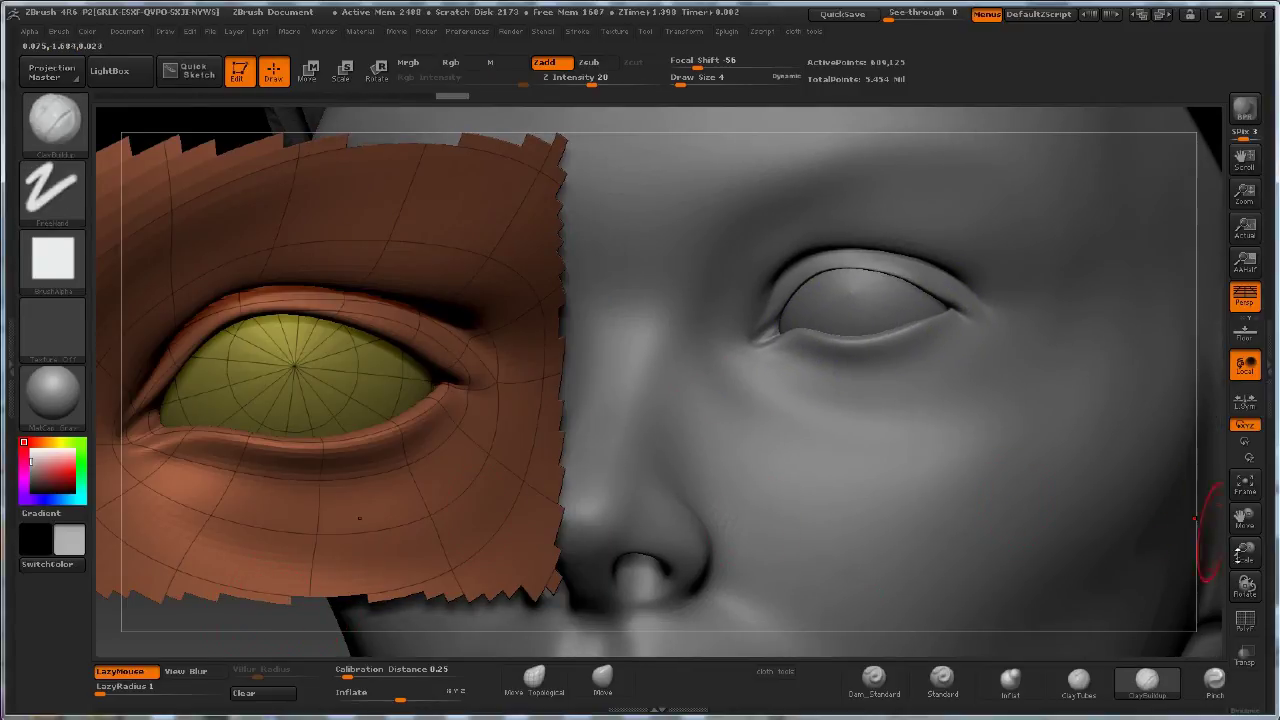
{"action": "mouse_move", "coordinate": [1245, 551]}
{"action": "left_mouse_down"}
{"action": "mouse_move", "coordinate": [1217, 480]}
{"action": "mouse_move", "coordinate": [1109, 504]}
{"action": "mouse_move", "coordinate": [1002, 479]}
{"action": "left_mouse_up"}
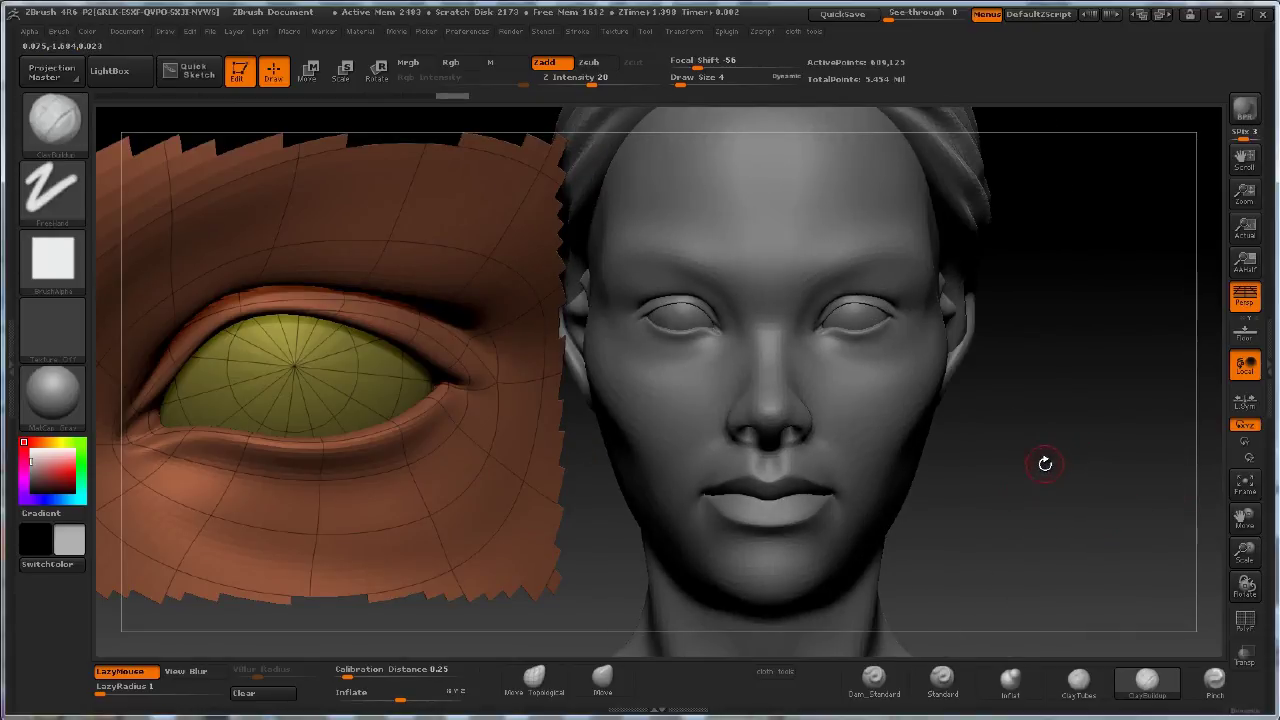
{"action": "mouse_move", "coordinate": [1049, 472]}
{"action": "left_mouse_down"}
{"action": "mouse_move", "coordinate": [1045, 490]}
{"action": "mouse_move", "coordinate": [1109, 514]}
{"action": "mouse_move", "coordinate": [1028, 252]}
{"action": "left_mouse_up"}
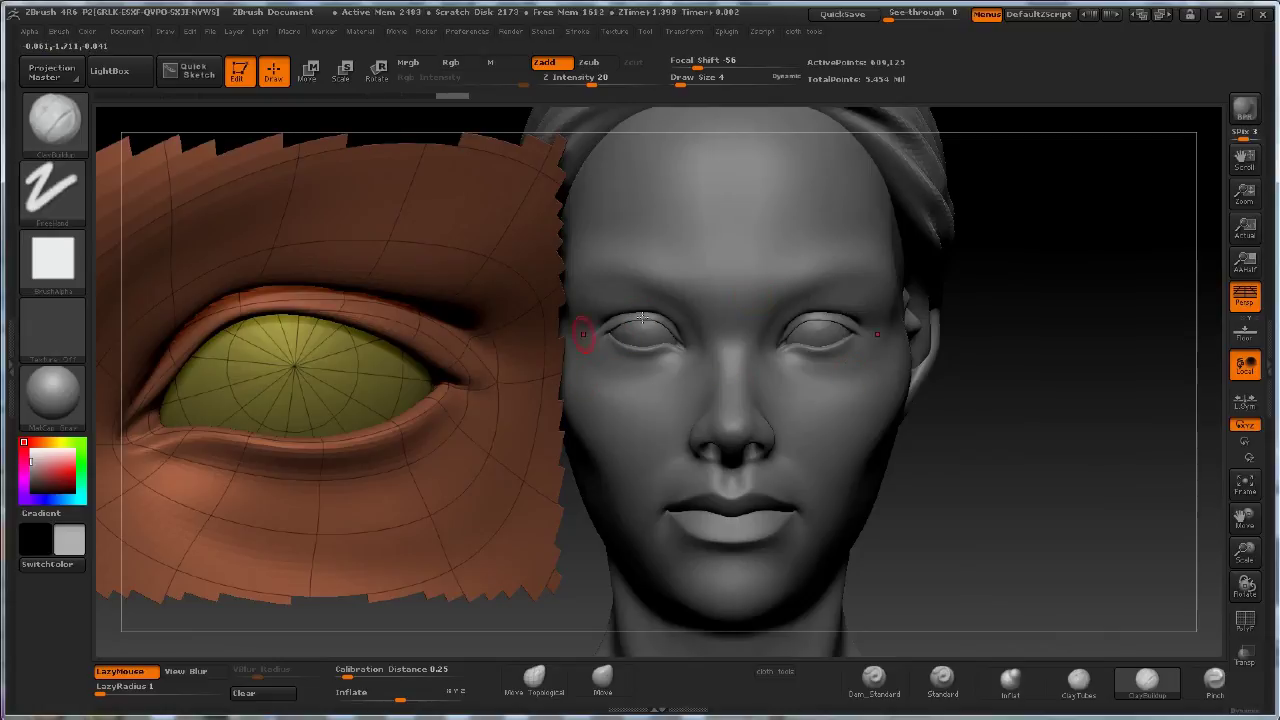
{"action": "left_click_drag", "start_coordinate": [926, 537], "coordinate": [990, 520], "text": "alt"}
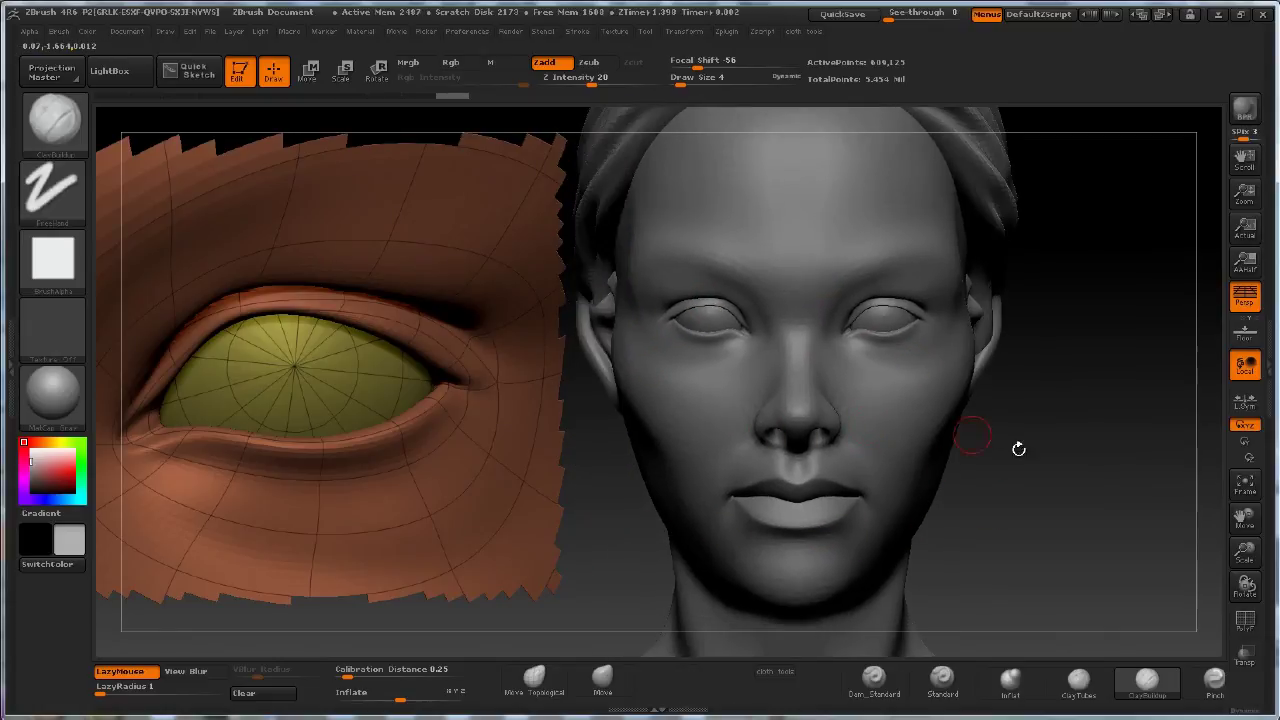
{"action": "mouse_move", "coordinate": [1037, 470]}
{"action": "left_mouse_down", "text": "alt"}
{"action": "mouse_move", "coordinate": [1057, 443]}
{"action": "mouse_move", "coordinate": [1160, 471]}
{"action": "left_mouse_up", "text": "alt"}
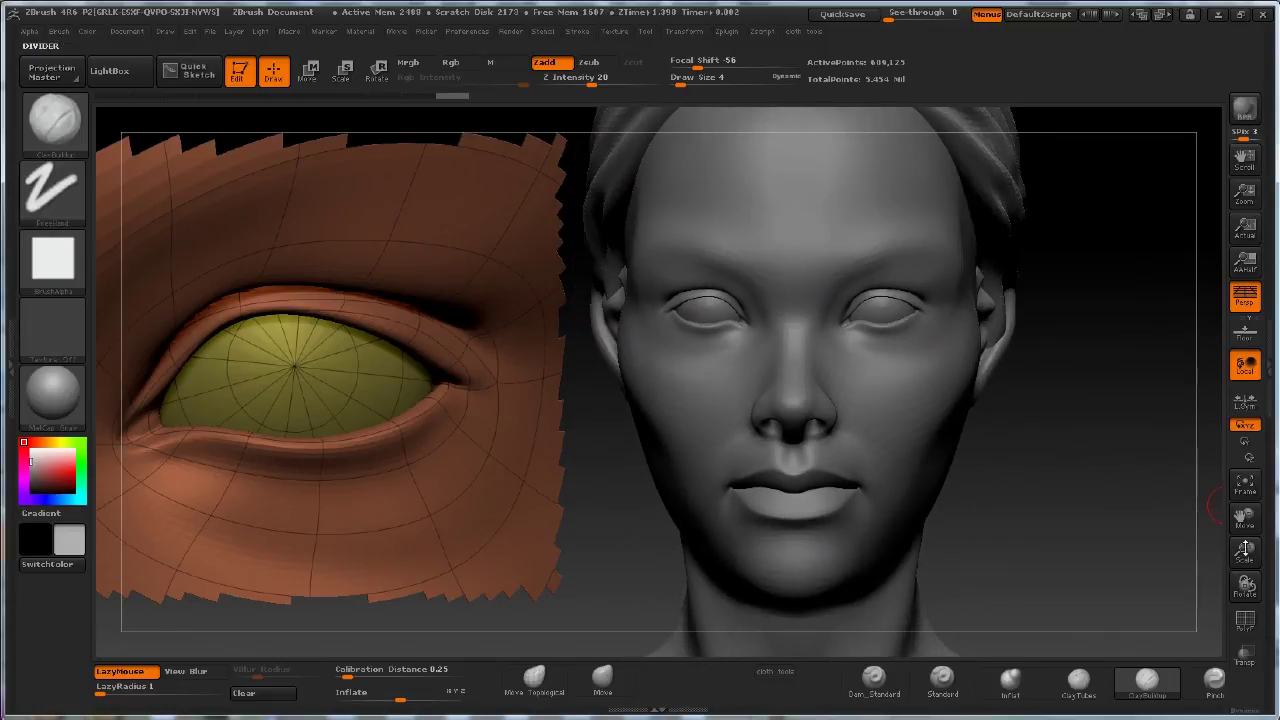
{"action": "left_click", "coordinate": [1269, 368]}
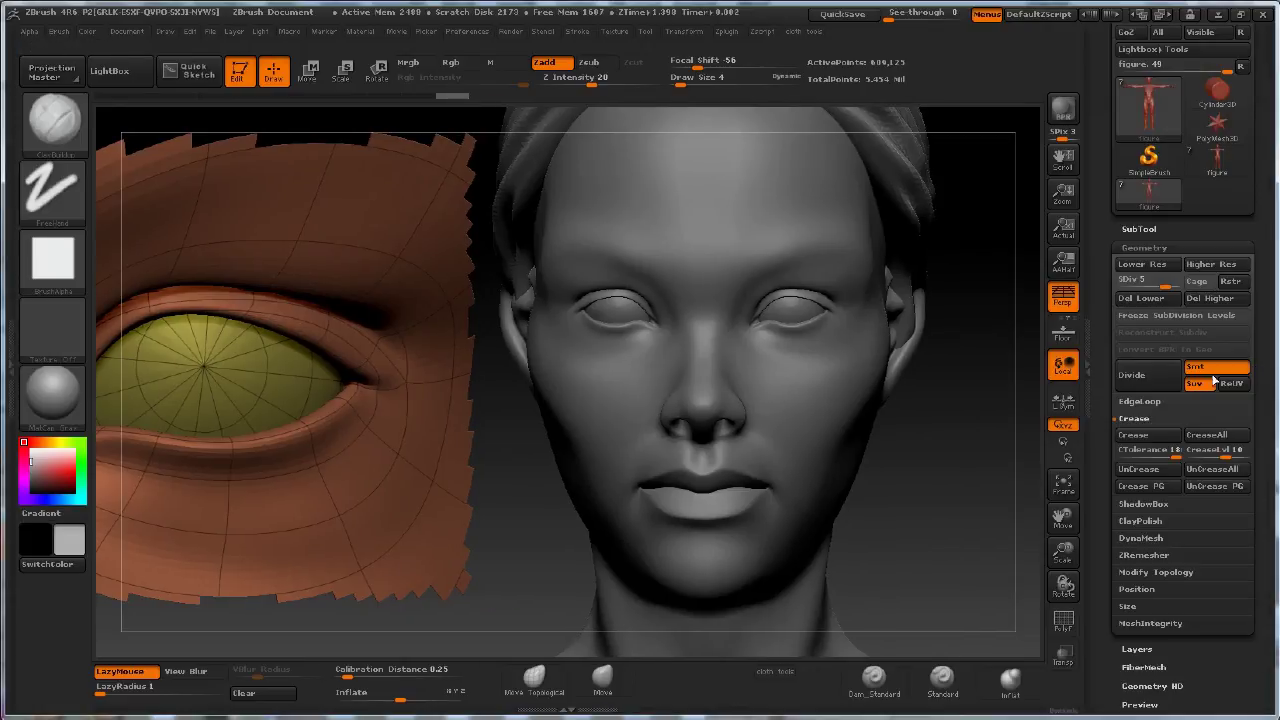
{"action": "left_click", "coordinate": [1141, 229]}
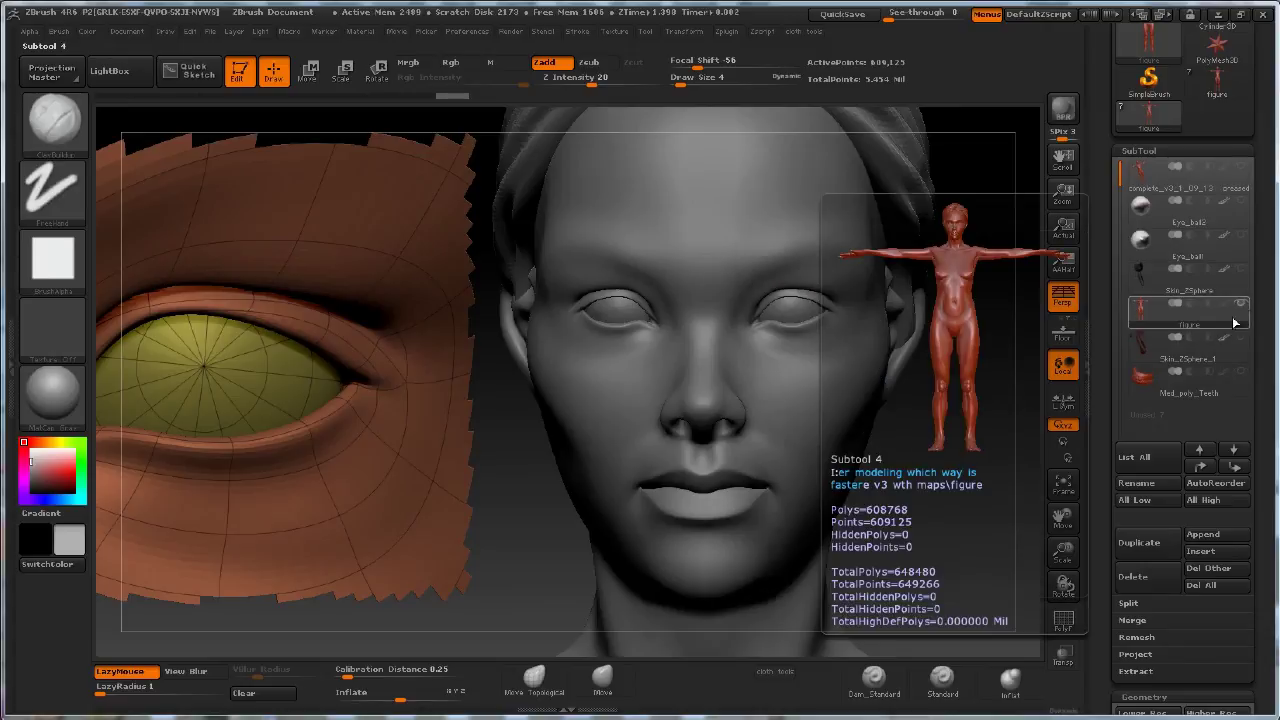
{"action": "mouse_move", "coordinate": [1234, 257]}
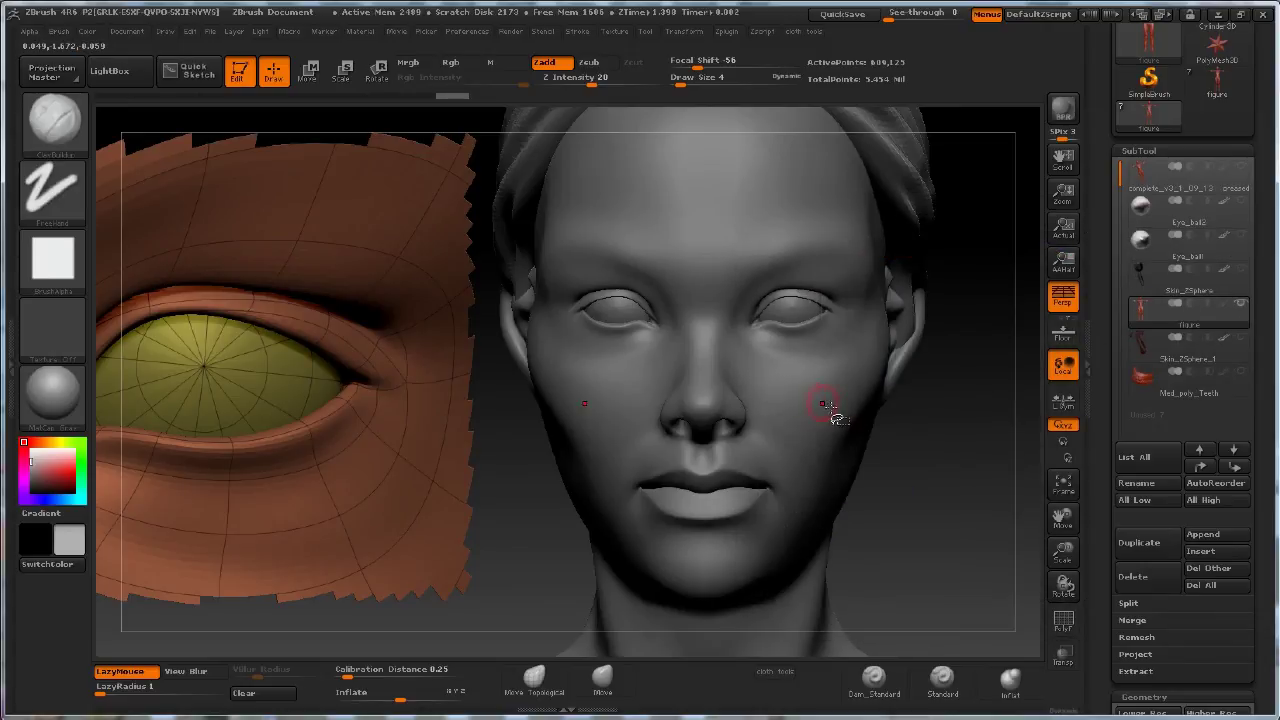
Isolate the head polygroup, view the face from the side, and unhide the whole figure
{"action": "key", "text": "shift+d"}
{"action": "left_click_drag", "start_coordinate": [897, 459], "coordinate": [640, 500]}
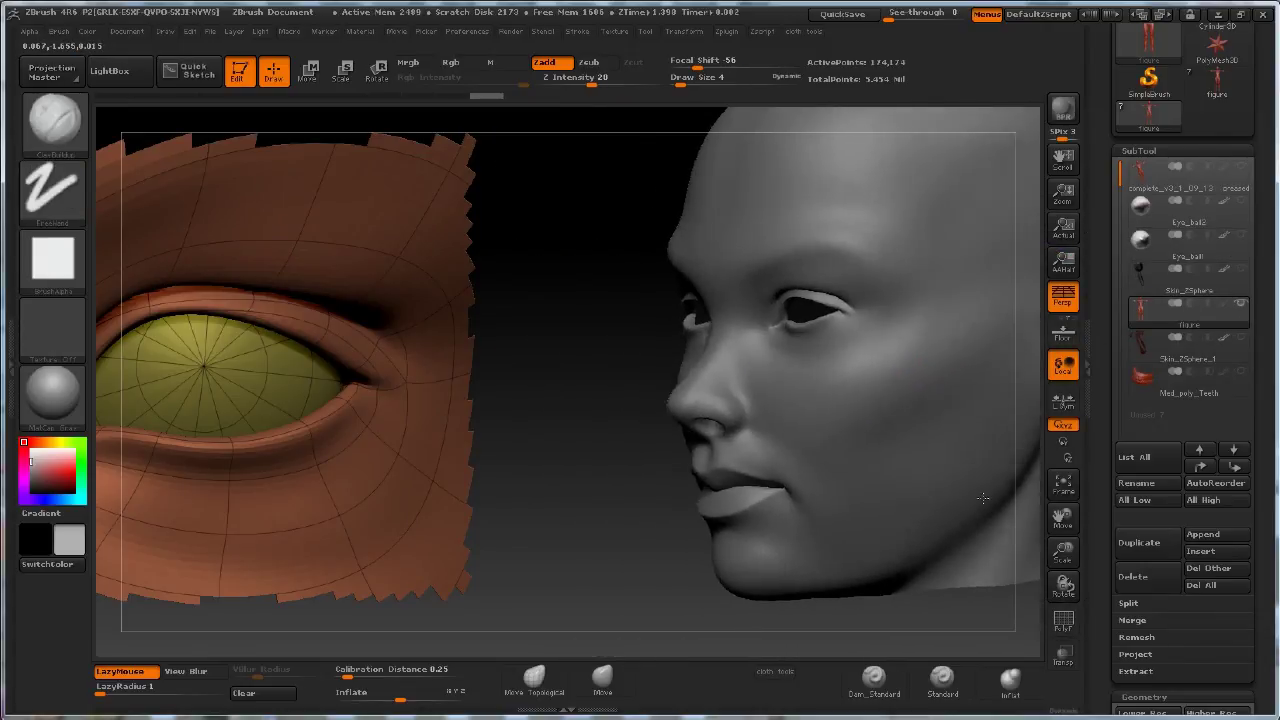
{"action": "left_click_drag", "start_coordinate": [1038, 523], "coordinate": [980, 535]}
{"action": "mouse_move", "coordinate": [916, 563]}
{"action": "left_mouse_down", "text": "shift"}
{"action": "mouse_move", "coordinate": [954, 560]}
{"action": "mouse_move", "coordinate": [834, 549]}
{"action": "mouse_move", "coordinate": [926, 552]}
{"action": "mouse_move", "coordinate": [880, 547]}
{"action": "mouse_move", "coordinate": [905, 540]}
{"action": "mouse_move", "coordinate": [894, 514]}
{"action": "mouse_move", "coordinate": [1002, 508]}
{"action": "left_mouse_up", "text": "shift"}
{"action": "left_click", "coordinate": [880, 514], "text": "ctrl+shift"}
{"action": "left_click_drag", "start_coordinate": [977, 455], "coordinate": [683, 489], "text": "alt"}
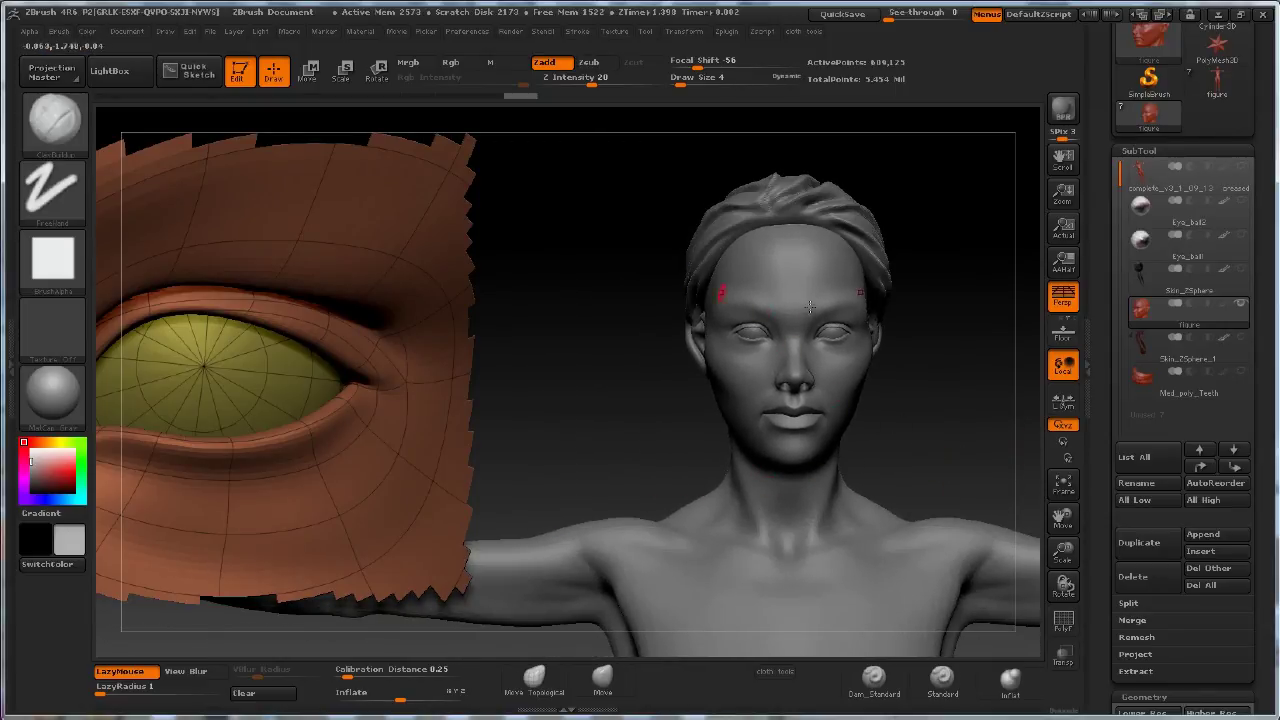
Isolate the head polygroup and view its eyelids, nose and lips up close from the front and at an angle
{"action": "key", "text": "ctrl+shift"}
{"action": "key", "text": "ctrl+shift"}
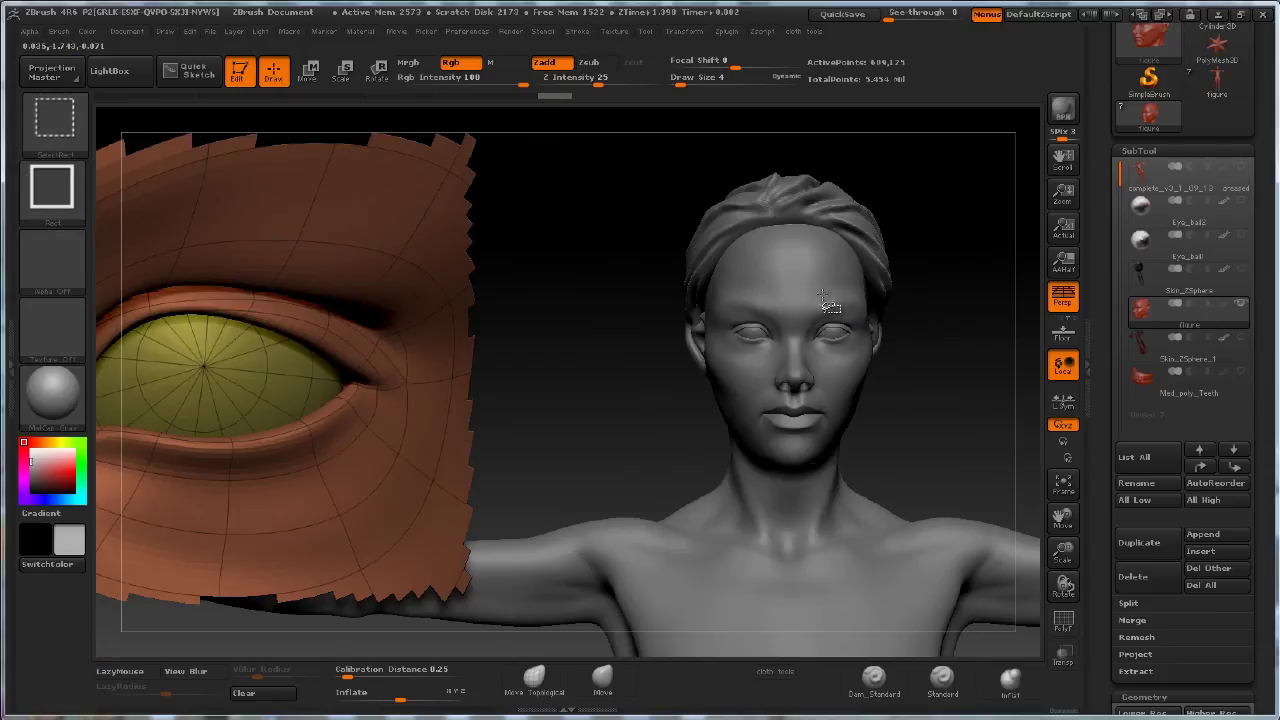
{"action": "left_click", "coordinate": [822, 298], "text": "ctrl+shift"}
{"action": "left_click_drag", "start_coordinate": [1063, 551], "coordinate": [1110, 672]}
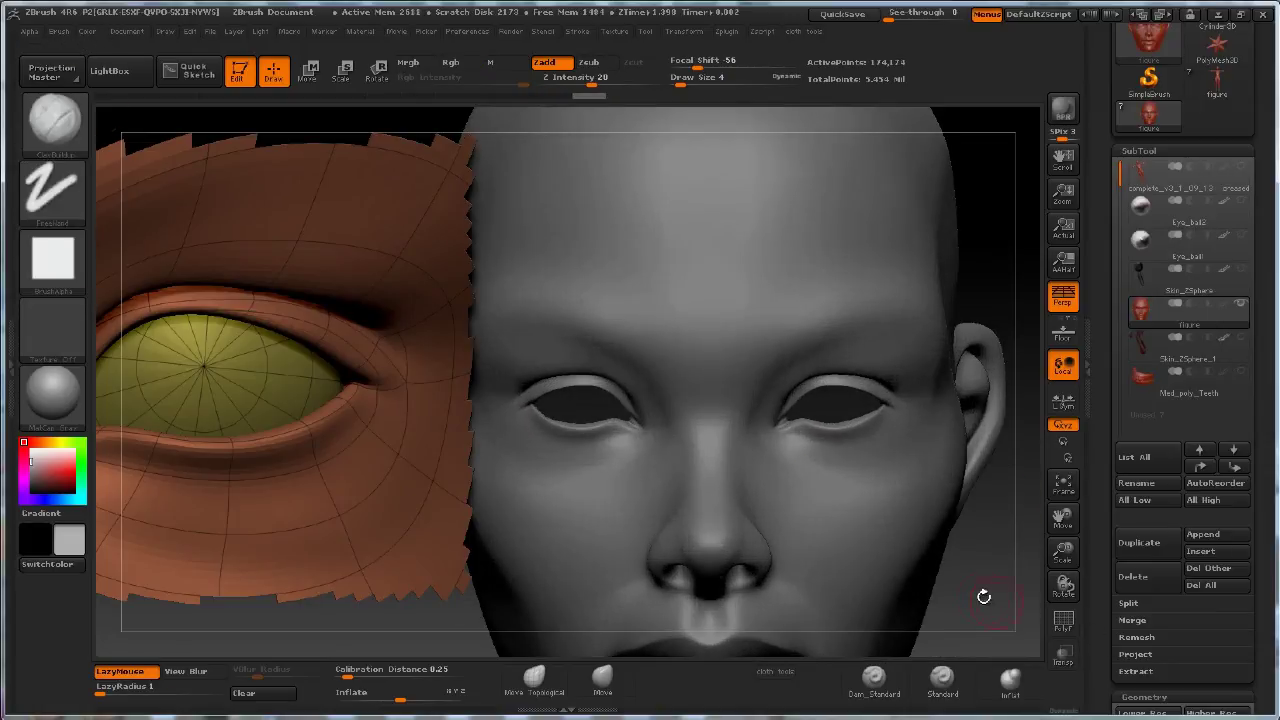
{"action": "left_click_drag", "start_coordinate": [984, 597], "coordinate": [986, 414], "text": "alt"}
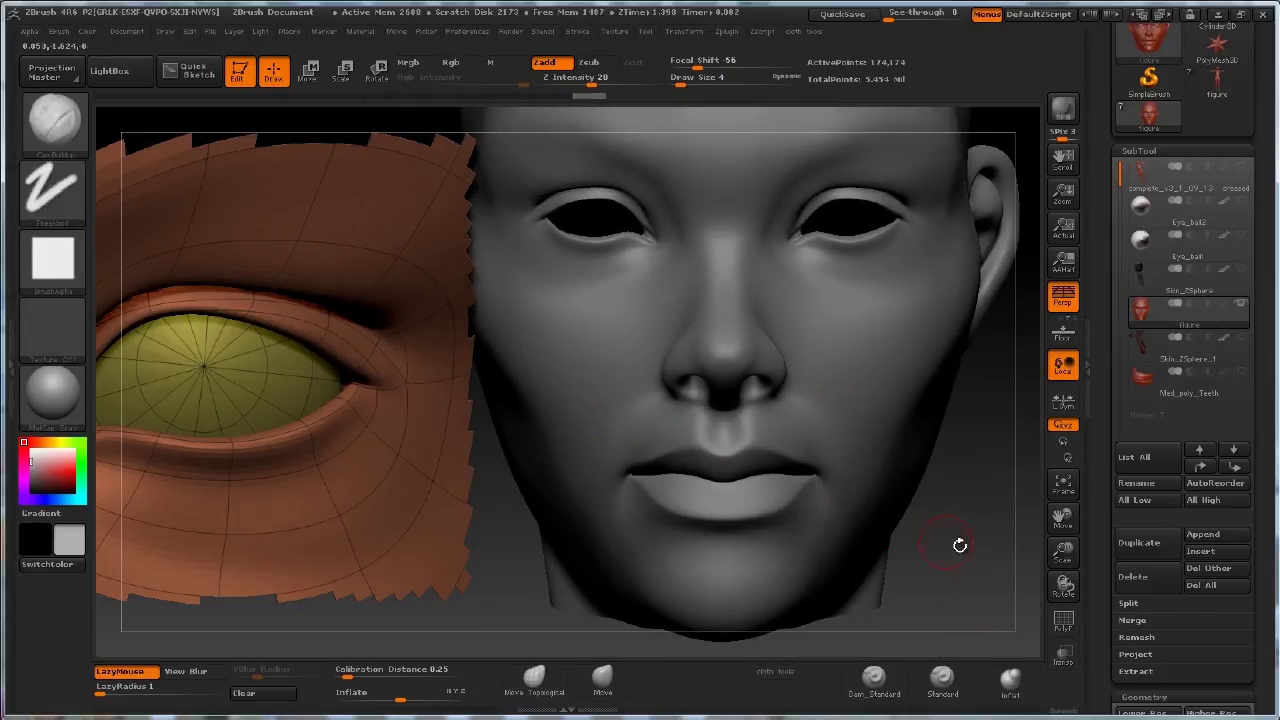
{"action": "left_click_drag", "start_coordinate": [959, 545], "coordinate": [967, 557]}
{"action": "left_click_drag", "start_coordinate": [1007, 562], "coordinate": [1003, 437]}
{"action": "left_click_drag", "start_coordinate": [923, 431], "coordinate": [956, 499]}
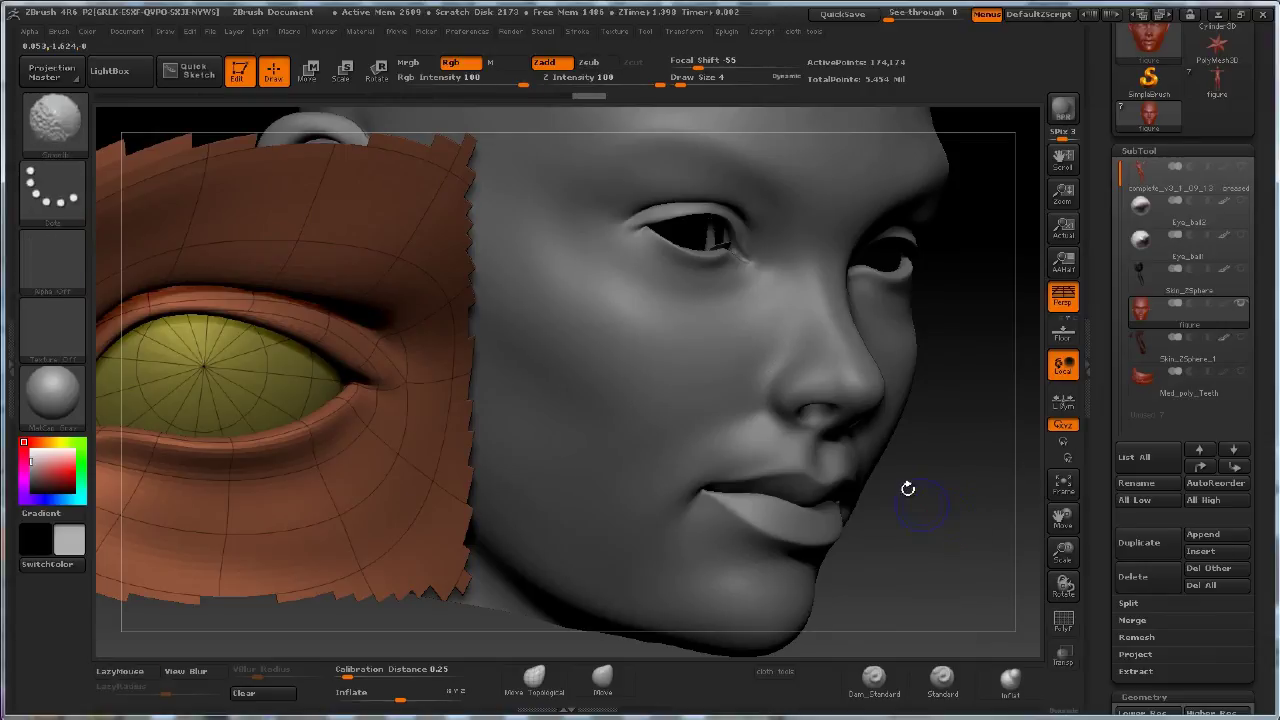
Turn on the polyframe display and step the isolated head through its subdivision levels
{"action": "key", "text": "shift+d"}
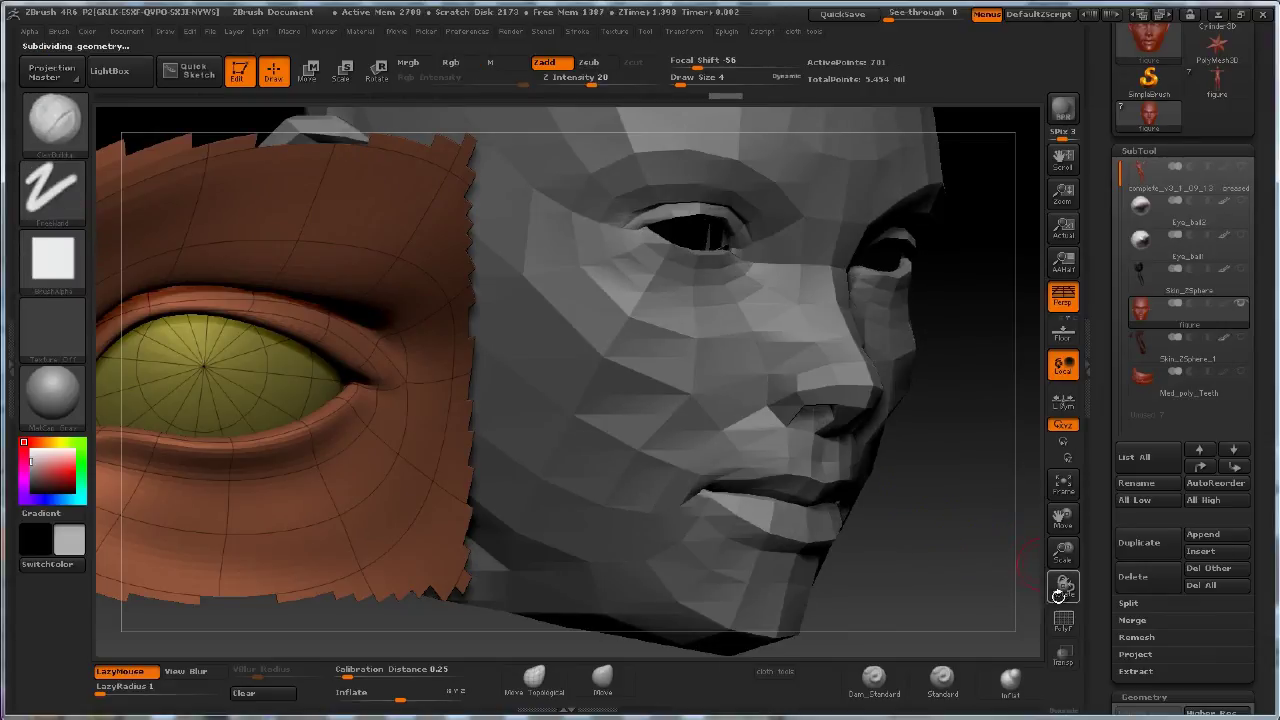
{"action": "key", "text": "d"}
{"action": "key", "text": "shift+f"}
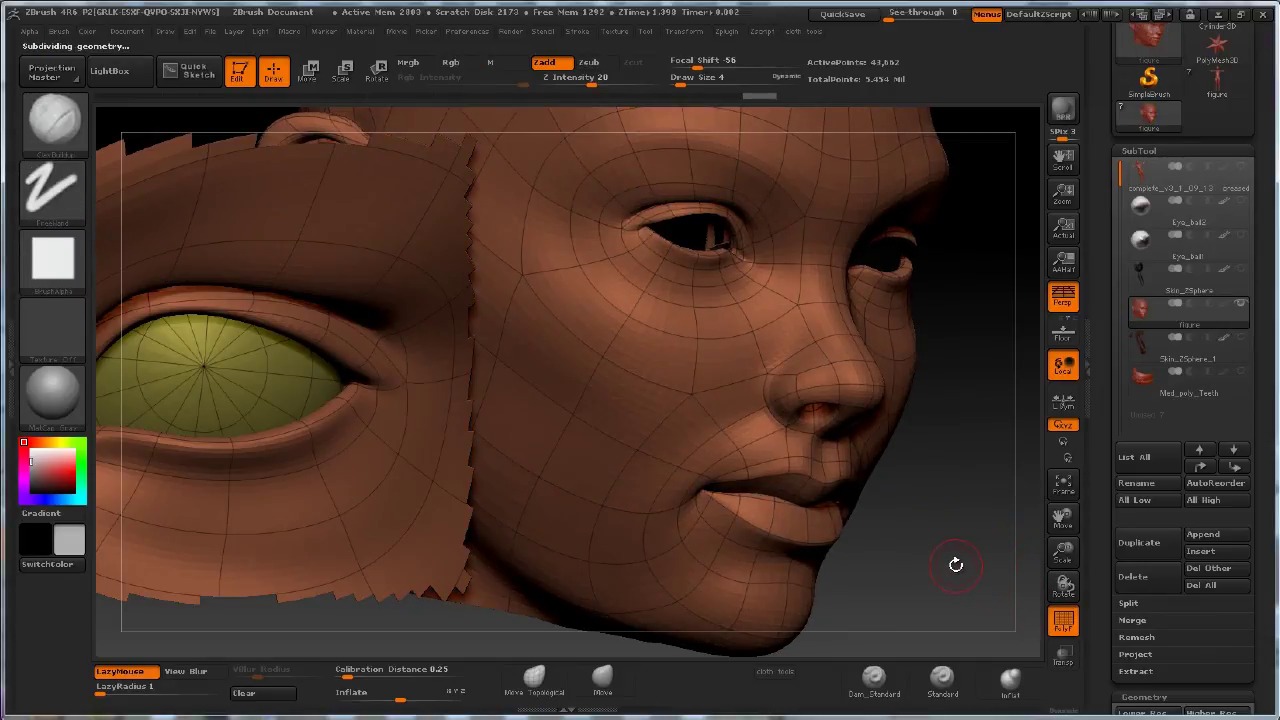
{"action": "key", "text": "shift+d"}
{"action": "key", "text": "d"}
{"action": "key", "text": "d"}
{"action": "key", "text": "d"}
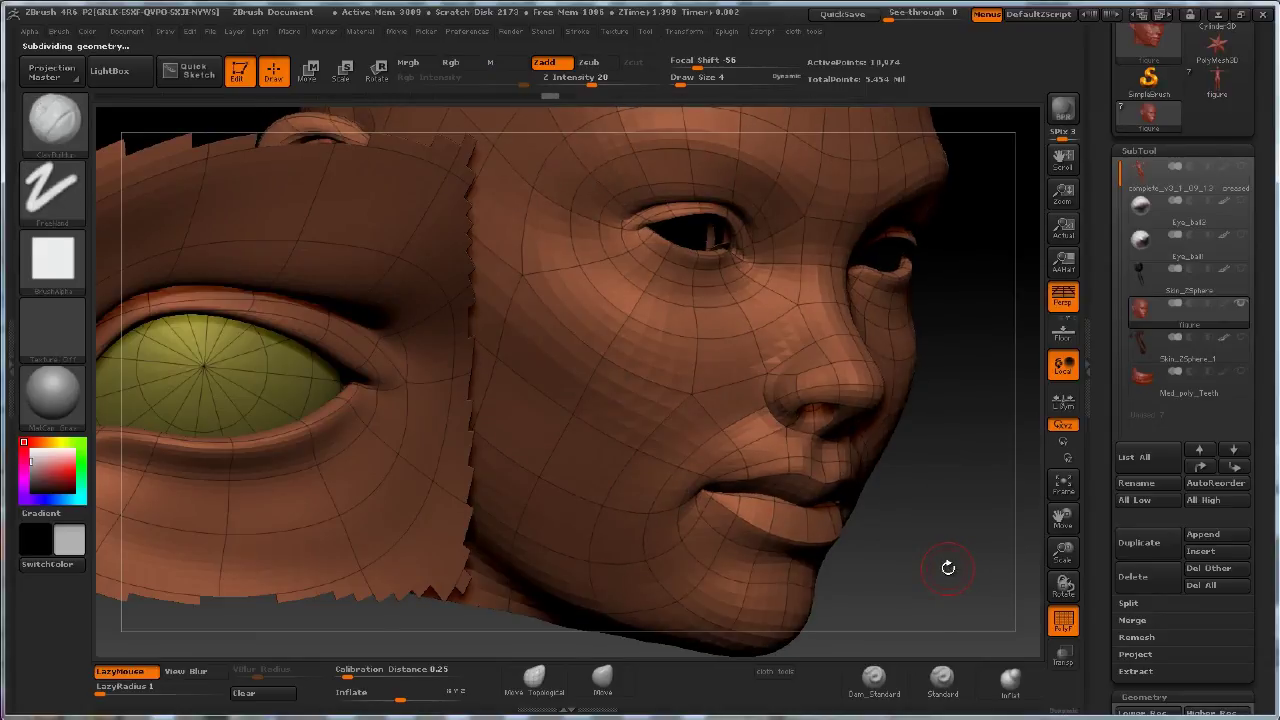
Drop the head to subdivision level 1 and face it from the front with its polyframe displayed
{"action": "key", "text": "shift"}
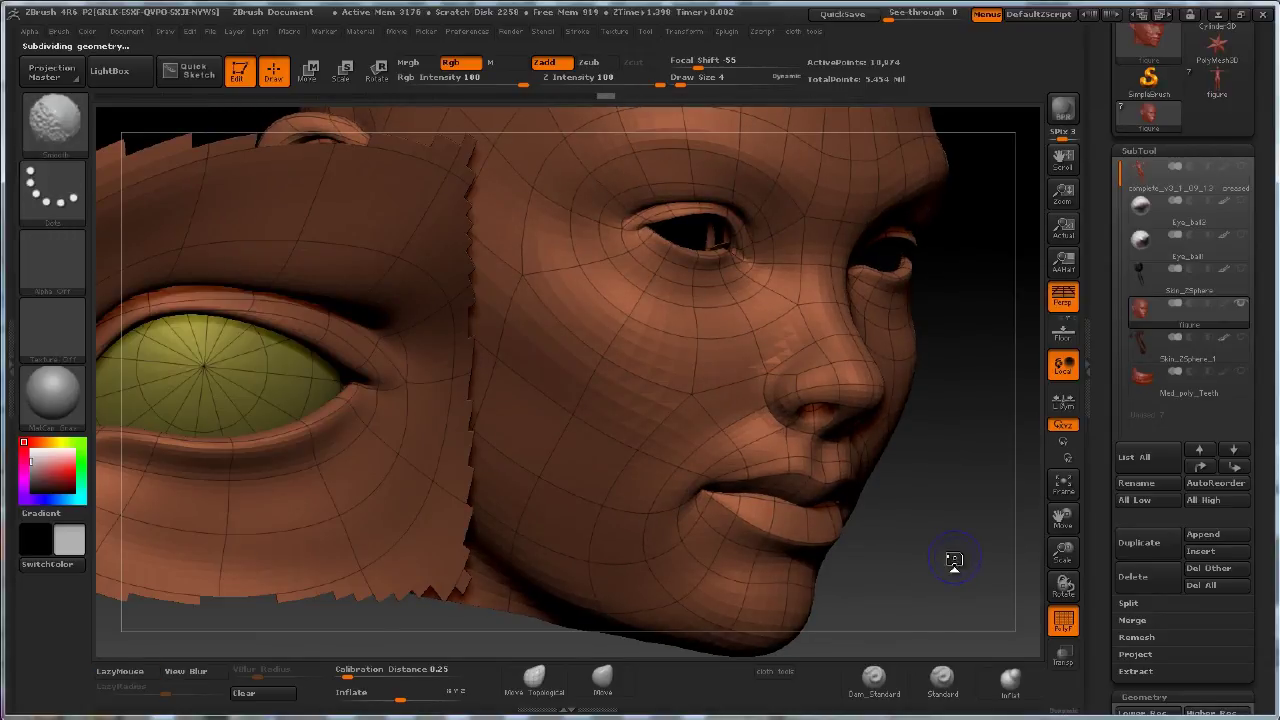
{"action": "key", "text": "shift+d"}
{"action": "key", "text": "shift+d"}
{"action": "key", "text": "shift+d"}
{"action": "left_click_drag", "start_coordinate": [962, 553], "coordinate": [944, 568], "text": "shift"}
{"action": "left_click_drag", "start_coordinate": [1062, 556], "coordinate": [920, 551]}
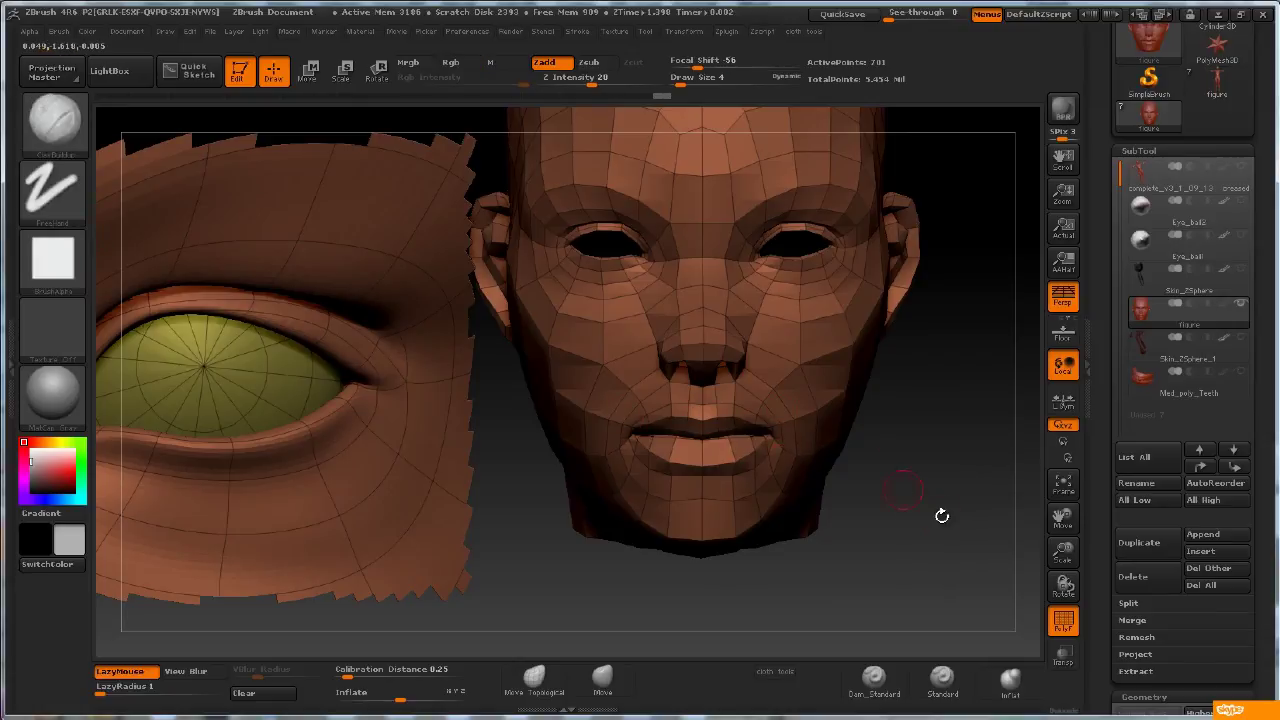
{"action": "left_click_drag", "start_coordinate": [940, 517], "coordinate": [990, 527]}
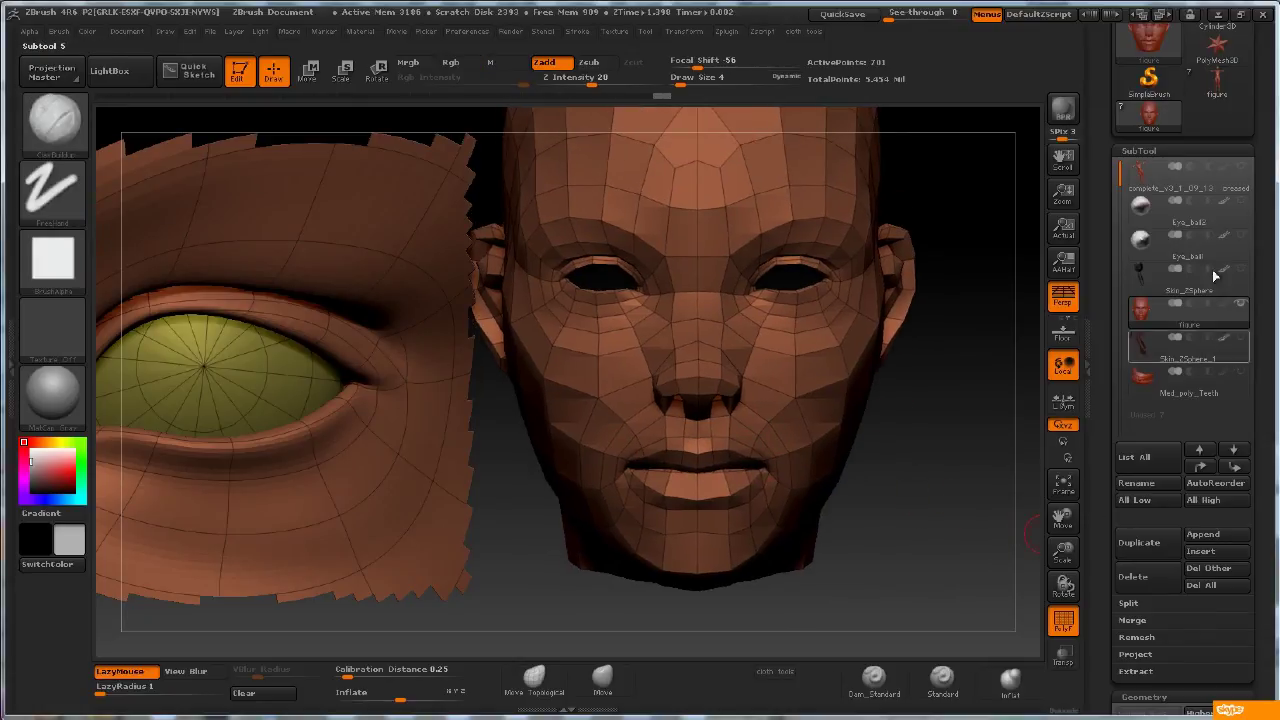
Collapse the subtool list to reach the crease options, and examine the edge flow of the level 1 head
{"action": "left_click", "coordinate": [1131, 151]}
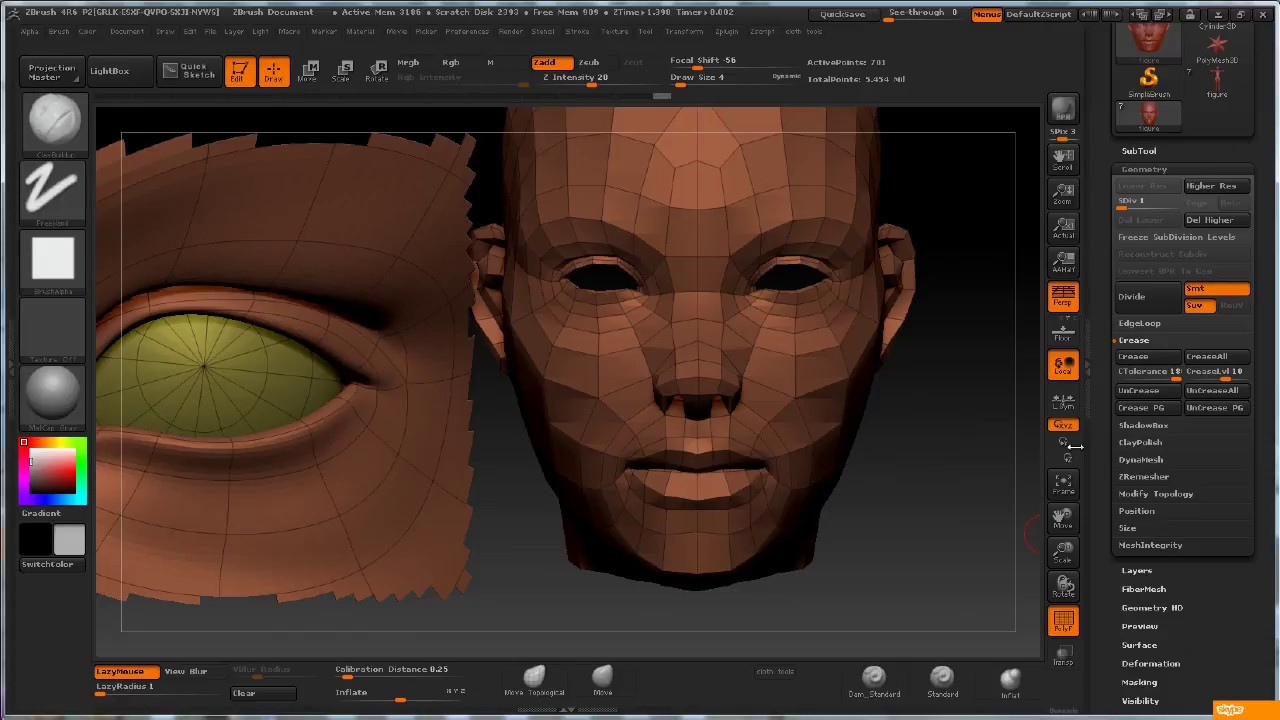
{"action": "left_click", "coordinate": [1221, 397]}
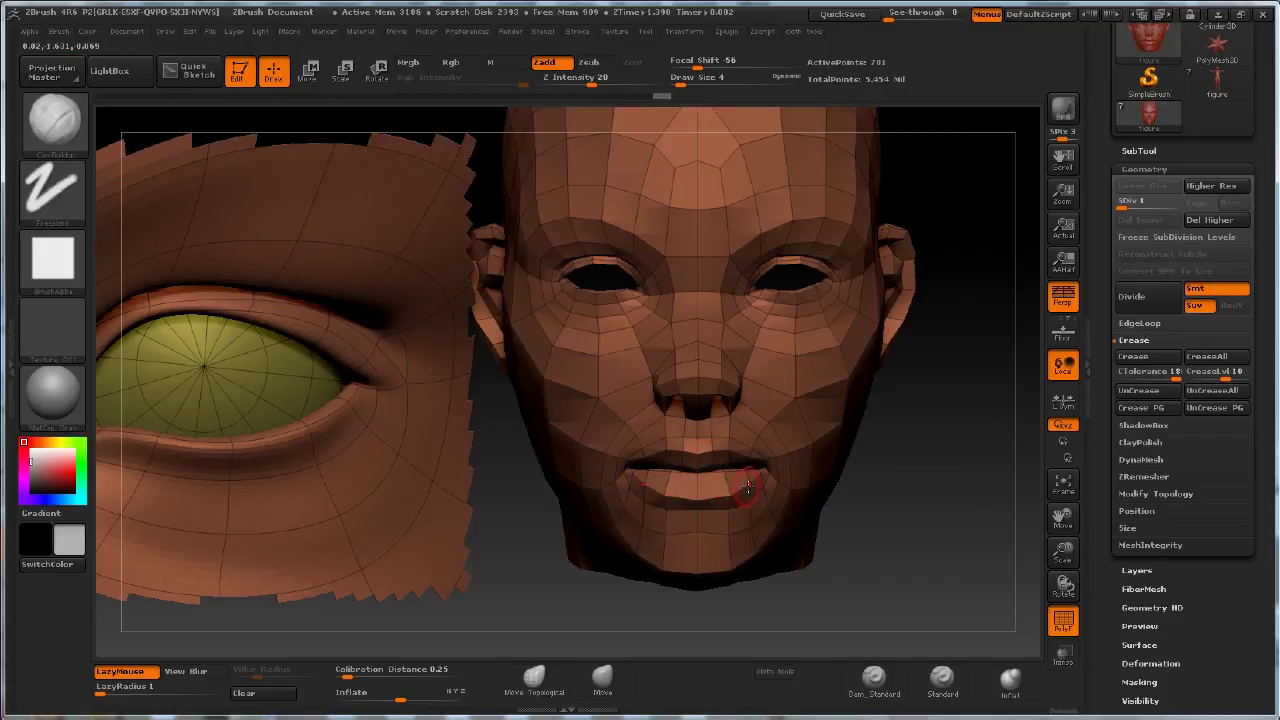
{"action": "mouse_move", "coordinate": [929, 519]}
{"action": "left_mouse_down"}
{"action": "mouse_move", "coordinate": [914, 515]}
{"action": "mouse_move", "coordinate": [940, 521]}
{"action": "mouse_move", "coordinate": [915, 524]}
{"action": "mouse_move", "coordinate": [924, 511]}
{"action": "left_mouse_up"}
{"action": "left_click_drag", "start_coordinate": [1062, 550], "coordinate": [1060, 538]}
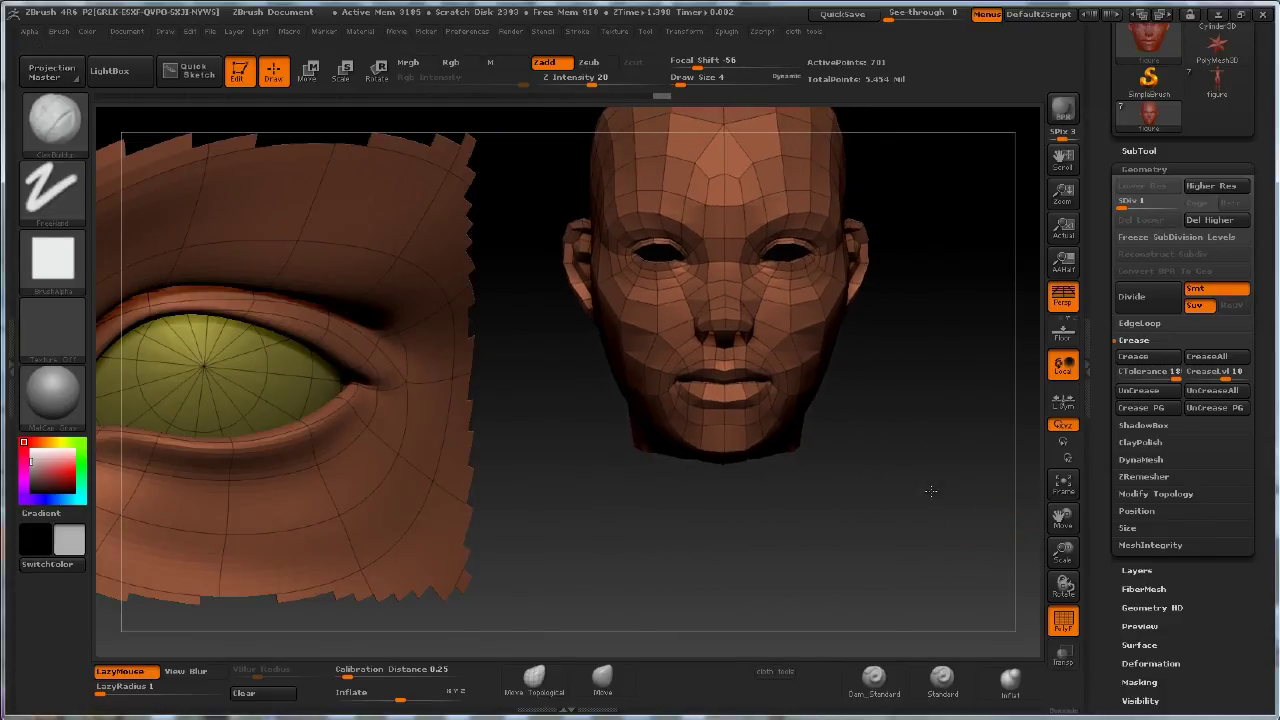
{"action": "left_click_drag", "start_coordinate": [931, 491], "coordinate": [922, 547], "text": "alt"}
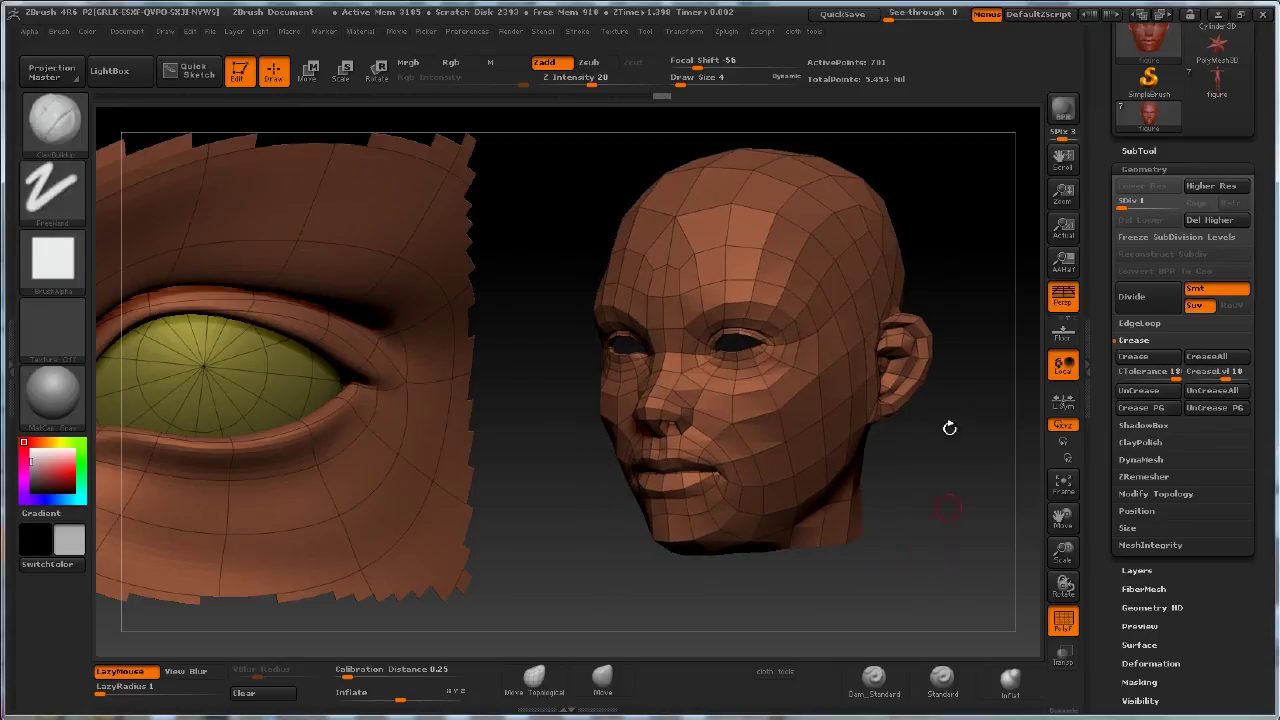